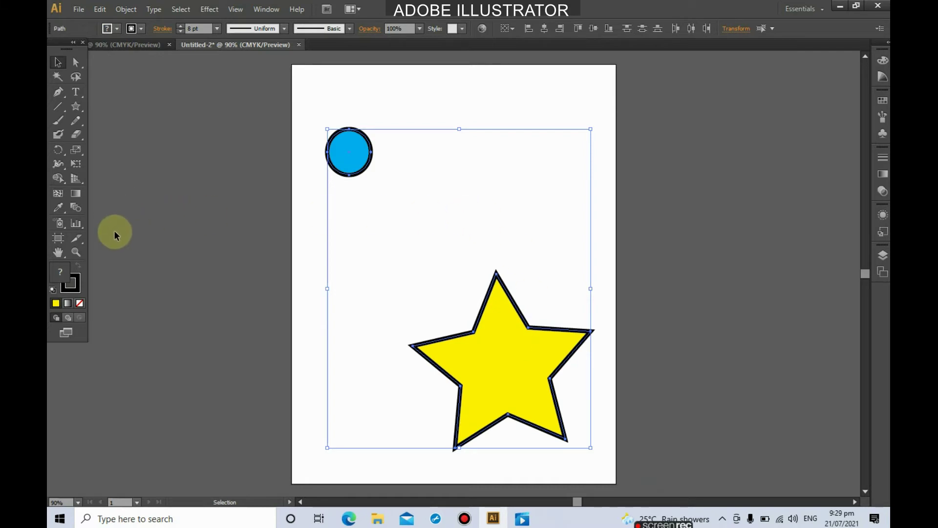
Blend the blue circle with the yellow star using the Blend tool
{"action": "left_click", "coordinate": [76, 209]}
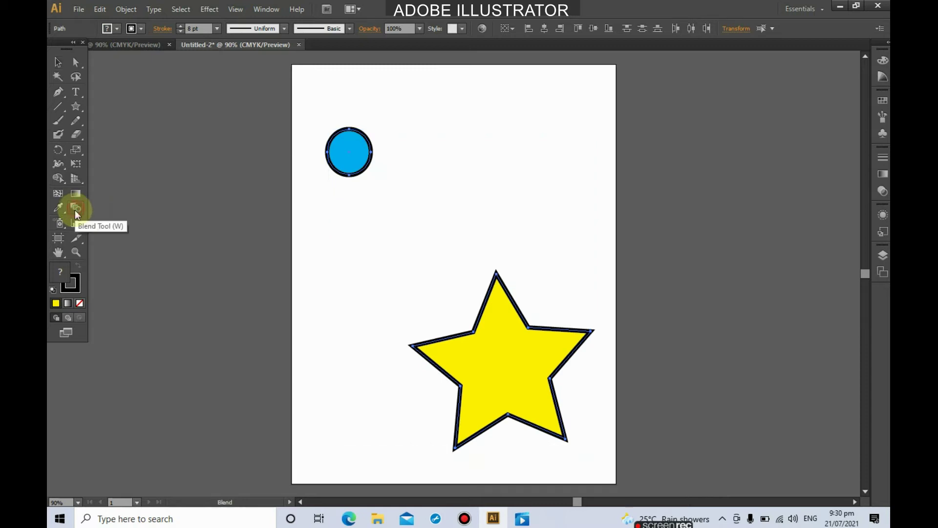
{"action": "left_click", "coordinate": [357, 161]}
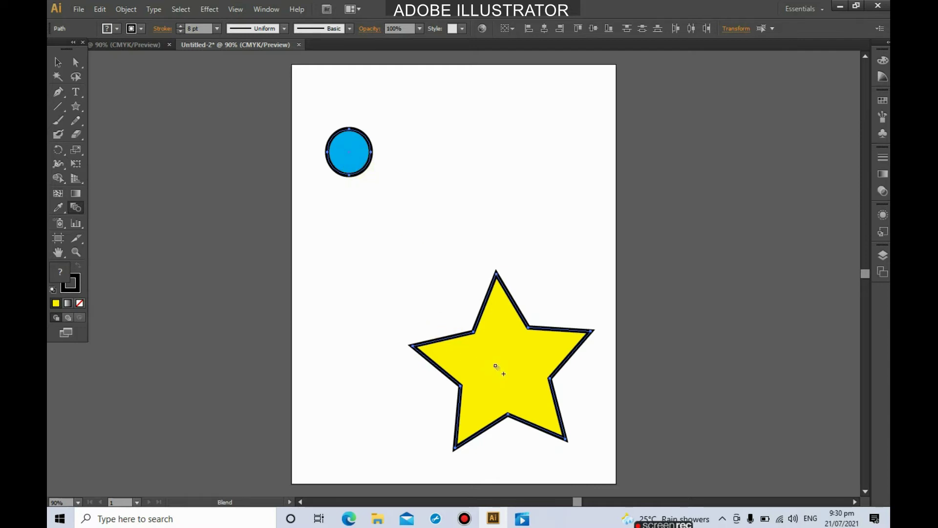
{"action": "left_click", "coordinate": [498, 366]}
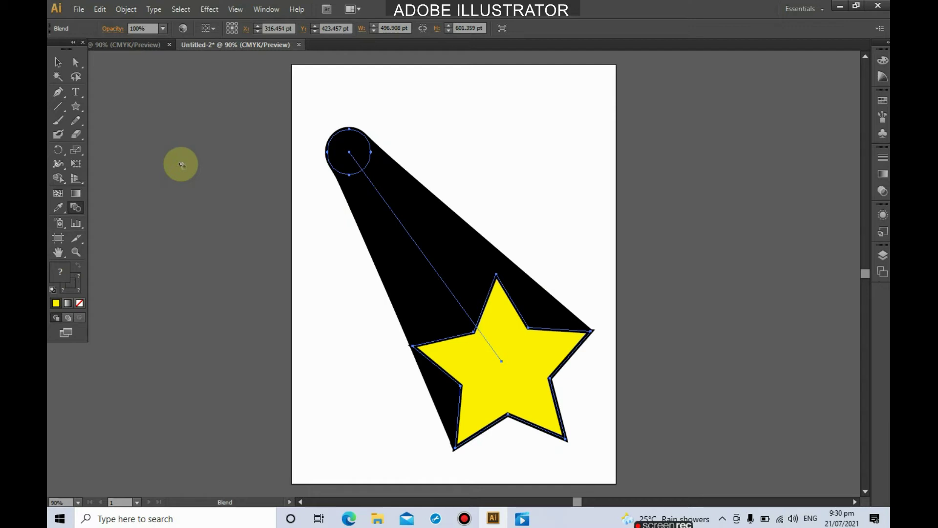
Set the blend spacing to Specified Steps with 10 steps and preview it on the artwork
{"action": "double_click", "coordinate": [78, 207]}
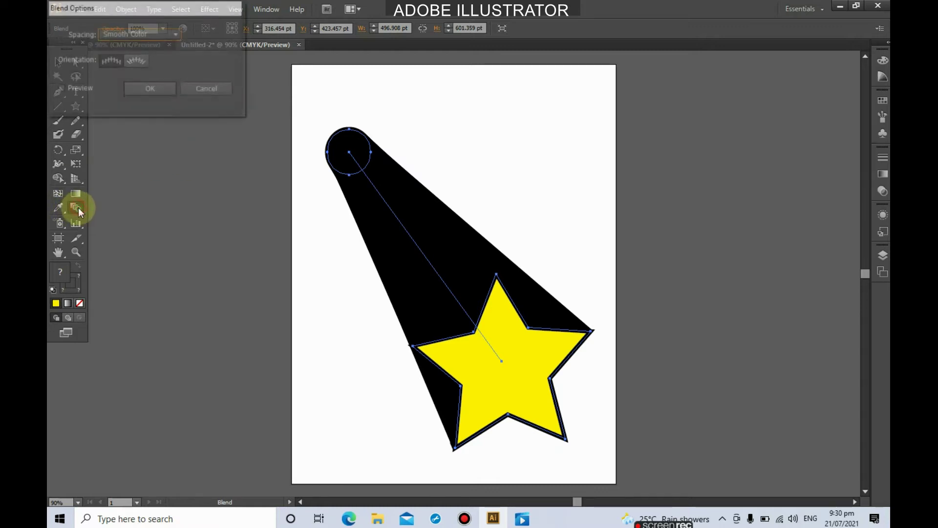
{"action": "left_click", "coordinate": [162, 34]}
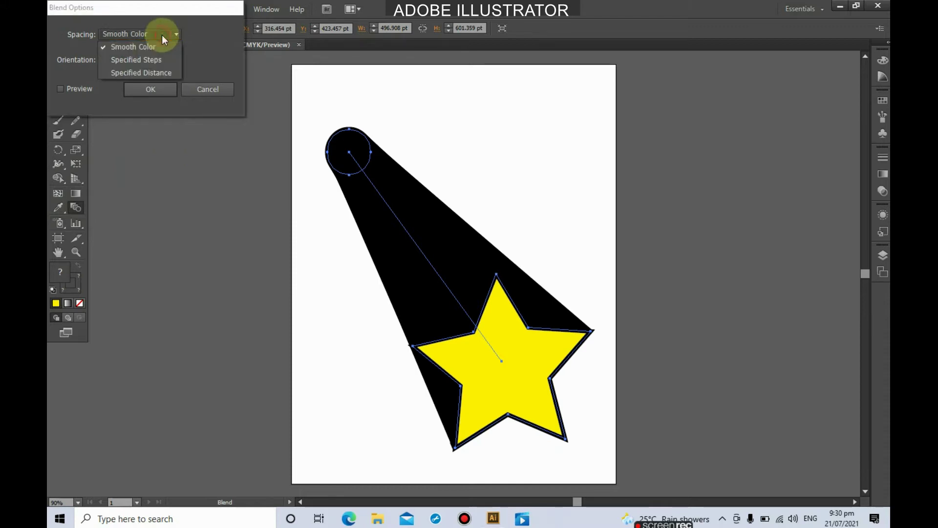
{"action": "left_click", "coordinate": [150, 60]}
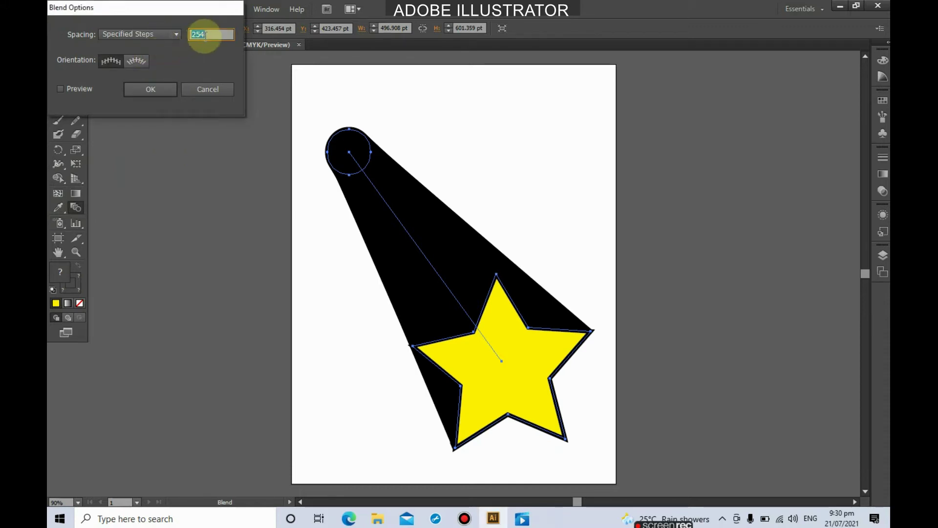
{"action": "type", "text": "10"}
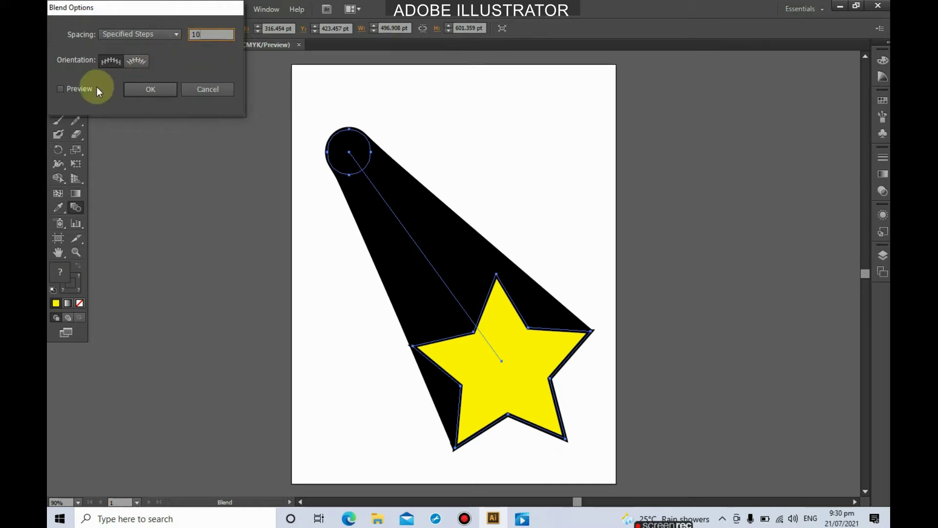
{"action": "left_click", "coordinate": [84, 88]}
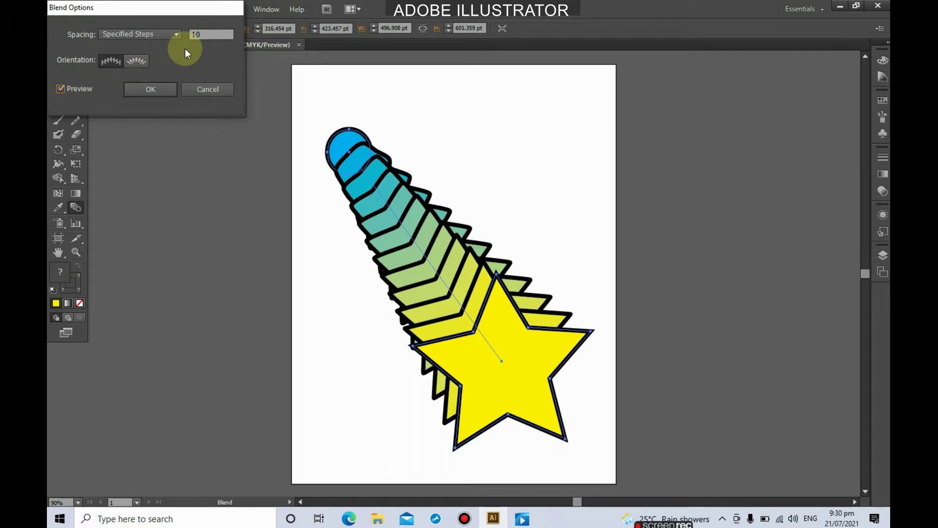
{"action": "left_click_drag", "start_coordinate": [166, 13], "coordinate": [188, 27]}
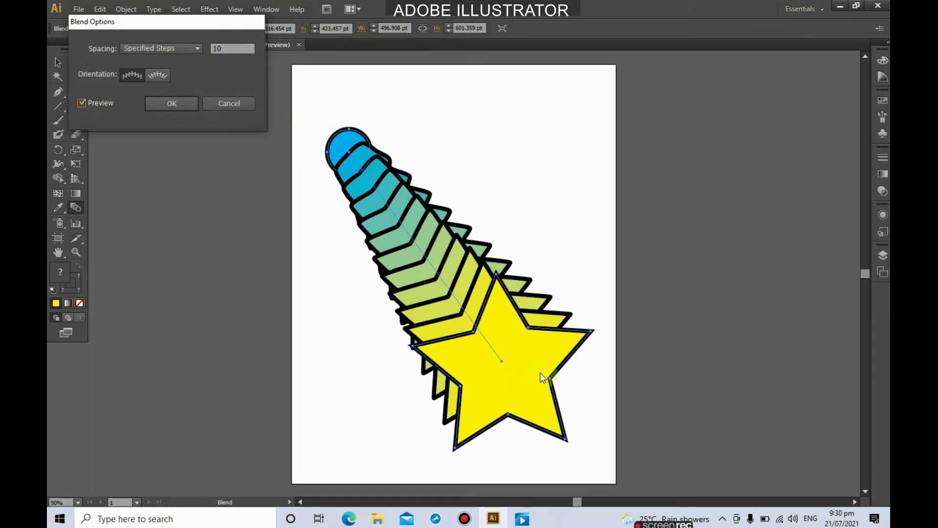
Reduce the blend to 7 specified steps and refresh the preview
{"action": "left_click_drag", "start_coordinate": [230, 48], "coordinate": [201, 44]}
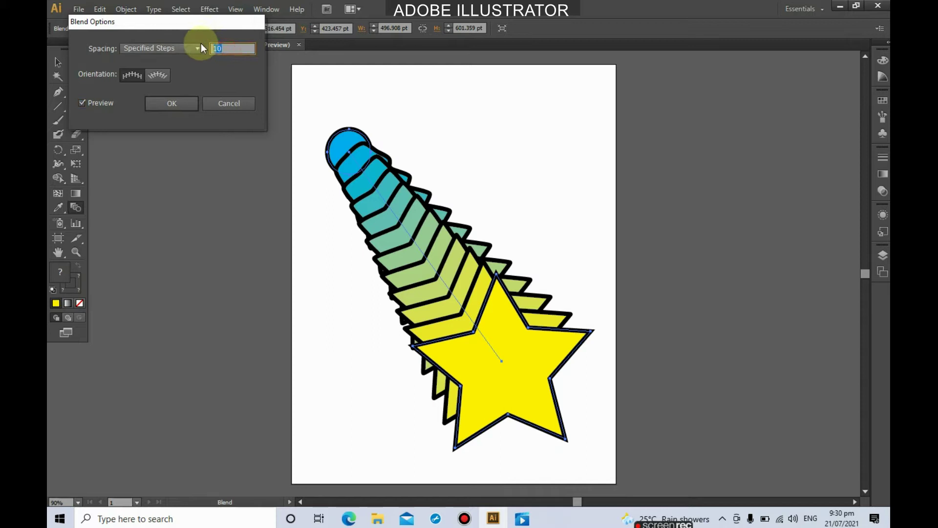
{"action": "type", "text": "7"}
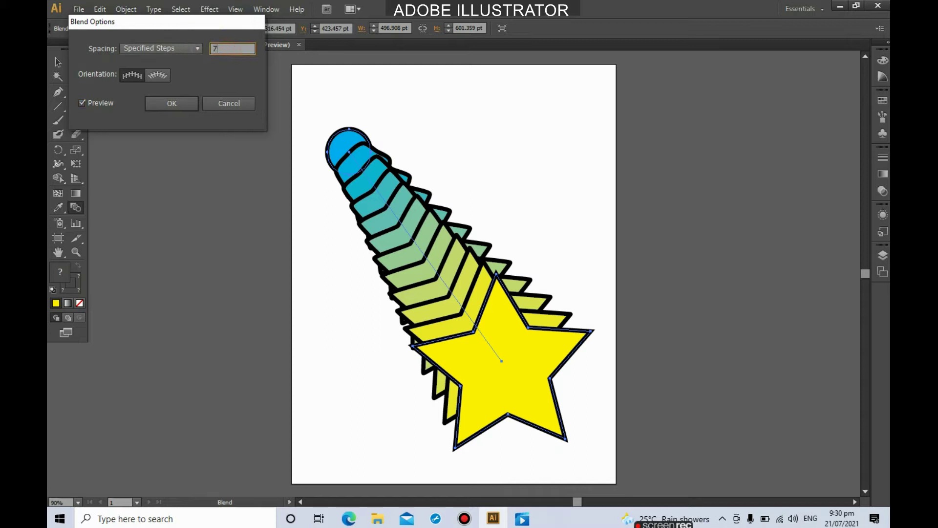
{"action": "left_click", "coordinate": [96, 102]}
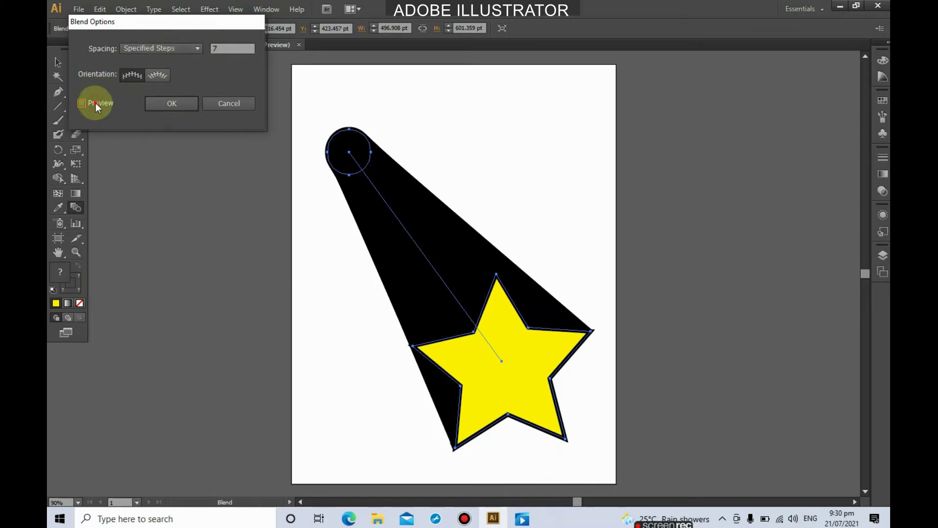
{"action": "left_click", "coordinate": [95, 103]}
{"action": "left_click", "coordinate": [219, 48]}
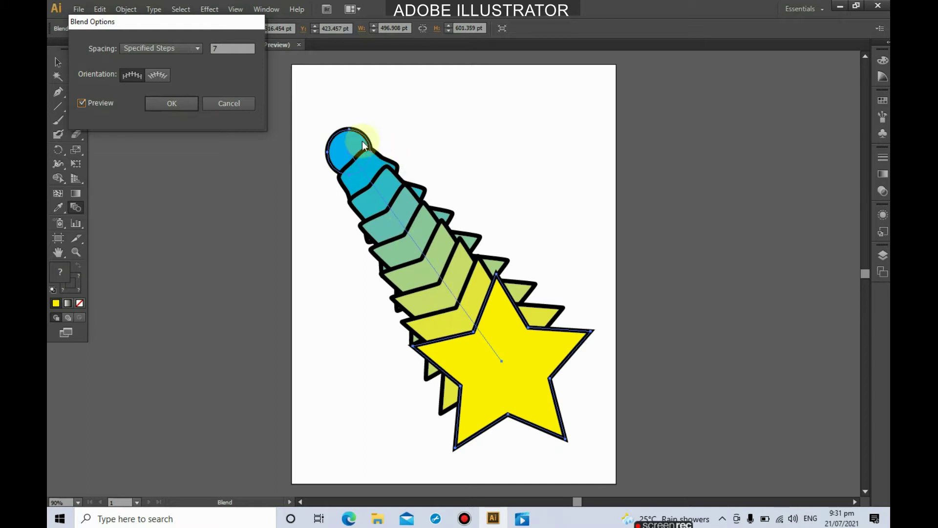
{"action": "left_click", "coordinate": [159, 77]}
Try Specified Distance spacing of 1 pt for the blend and refresh the preview
{"action": "left_click", "coordinate": [195, 49]}
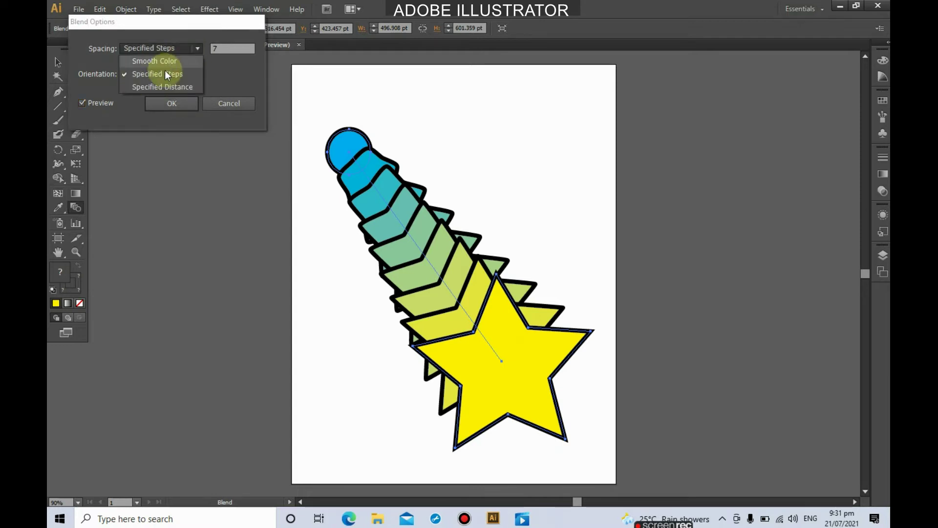
{"action": "left_click", "coordinate": [164, 86]}
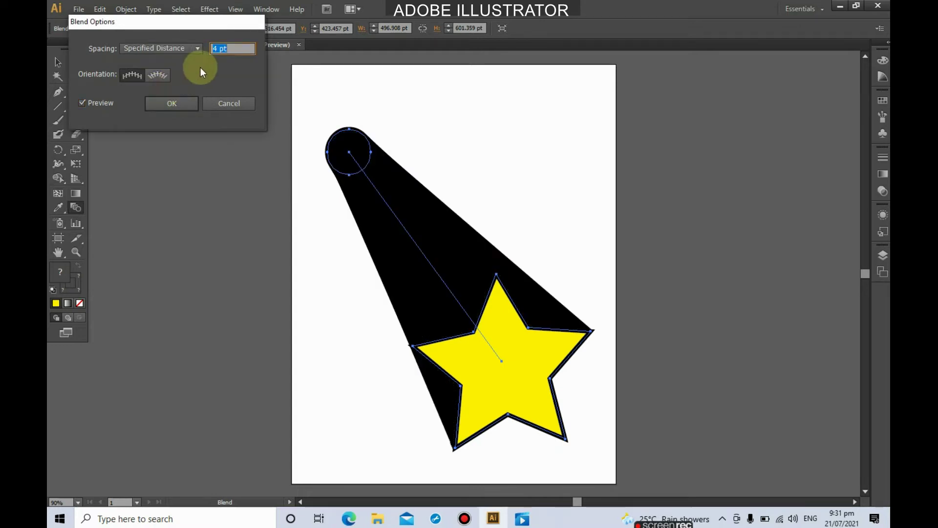
{"action": "left_click", "coordinate": [215, 49]}
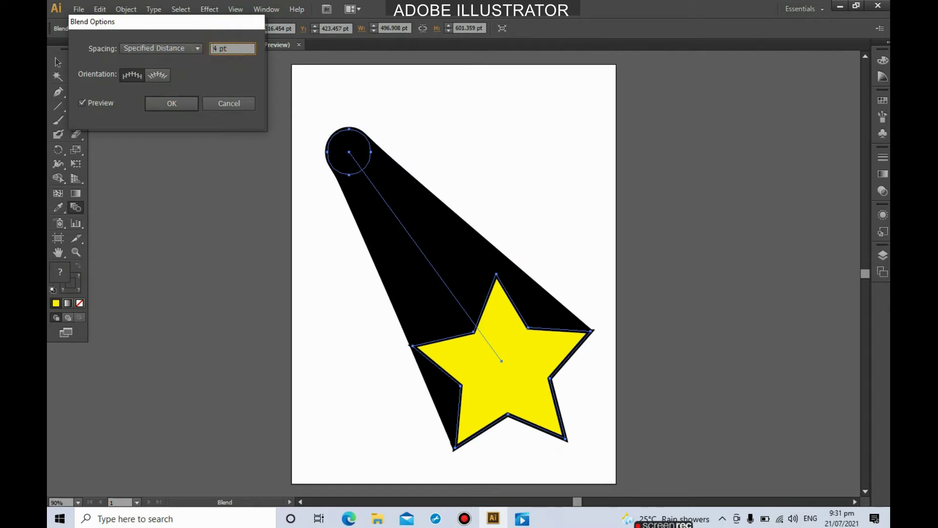
{"action": "left_click", "coordinate": [88, 102]}
{"action": "left_click", "coordinate": [82, 103]}
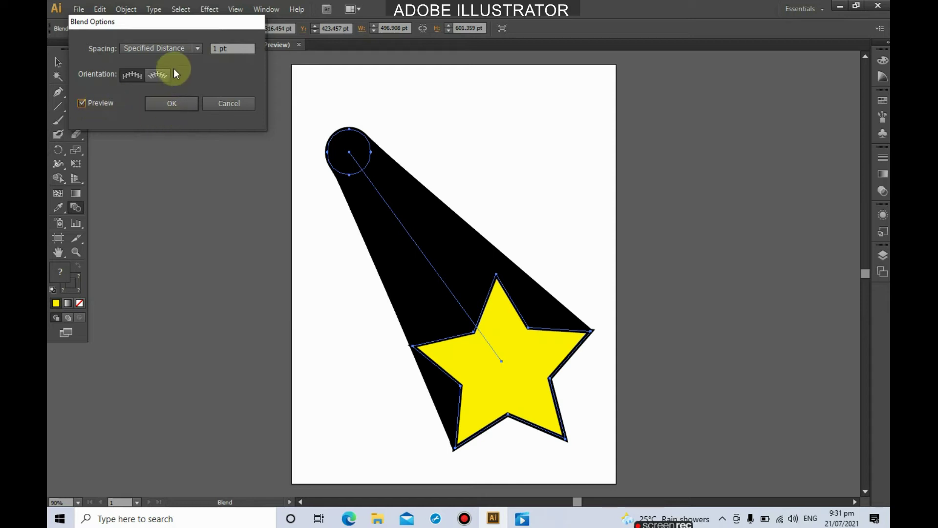
Switch the blend spacing back to Specified Steps with 7 steps and apply the blend options
{"action": "left_click", "coordinate": [185, 51]}
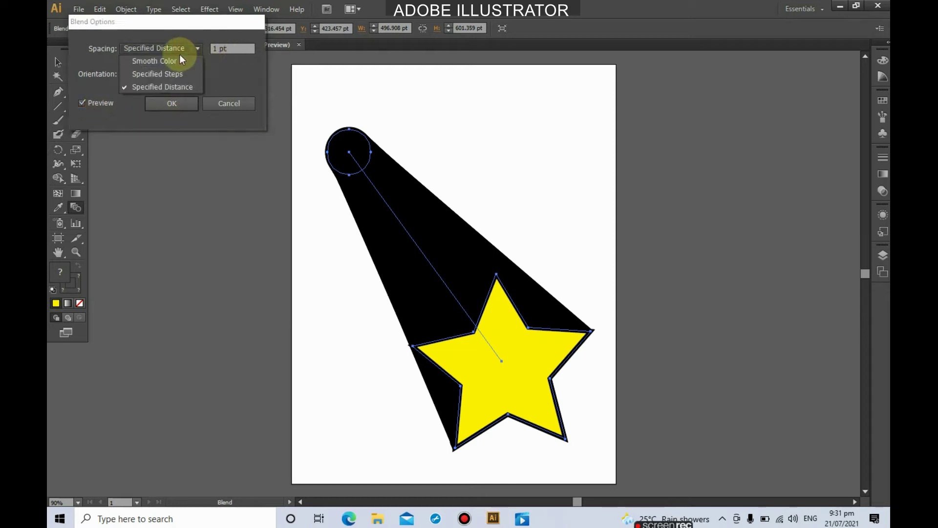
{"action": "left_click", "coordinate": [161, 75]}
{"action": "double_click", "coordinate": [221, 49]}
{"action": "left_click", "coordinate": [172, 103]}
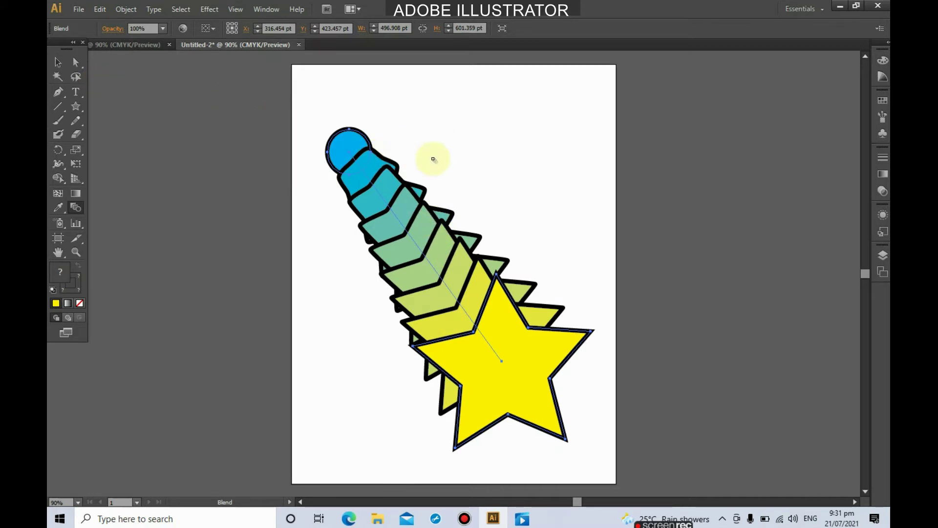
Add an anchor point on the upper half of the blend spine and move it to about X 449 pt, Y 199 pt
{"action": "left_click", "coordinate": [59, 62]}
{"action": "left_click_drag", "start_coordinate": [59, 90], "coordinate": [110, 108]}
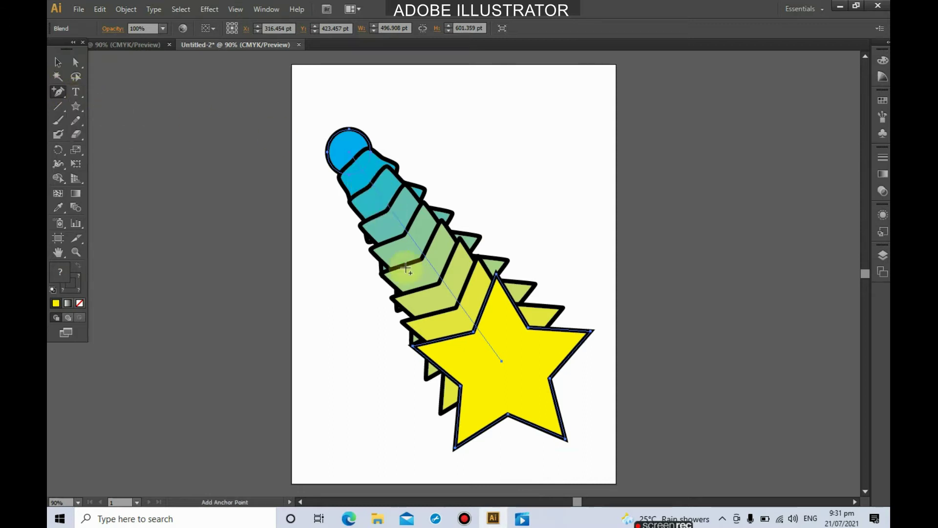
{"action": "left_click", "coordinate": [402, 225]}
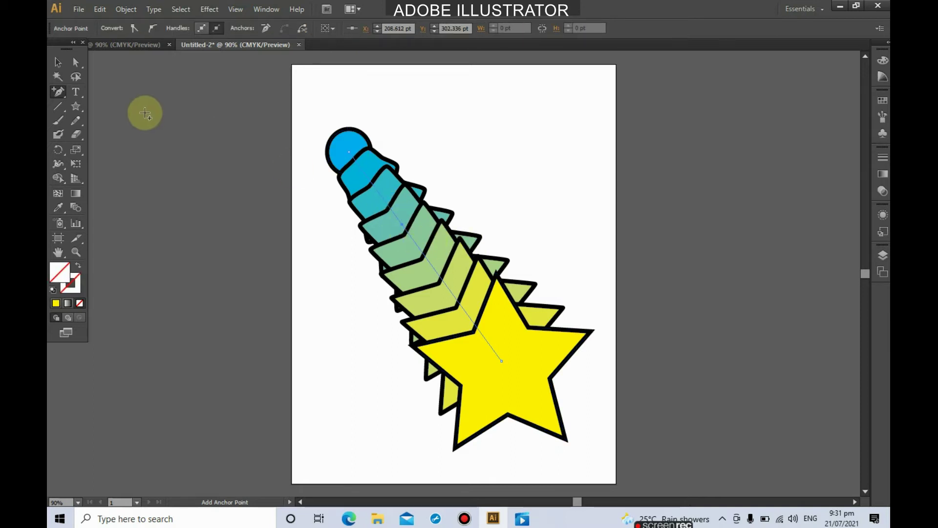
{"action": "left_click", "coordinate": [76, 63]}
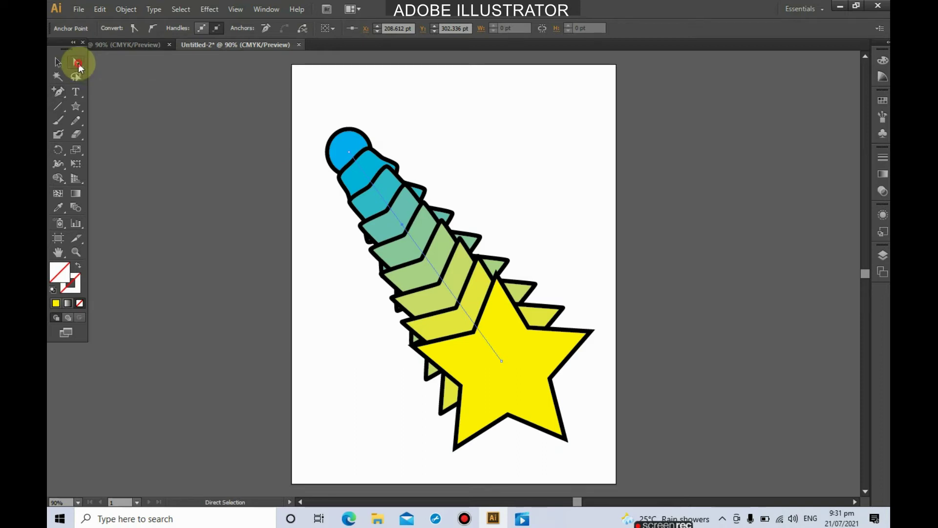
{"action": "left_click_drag", "start_coordinate": [403, 228], "coordinate": [497, 183]}
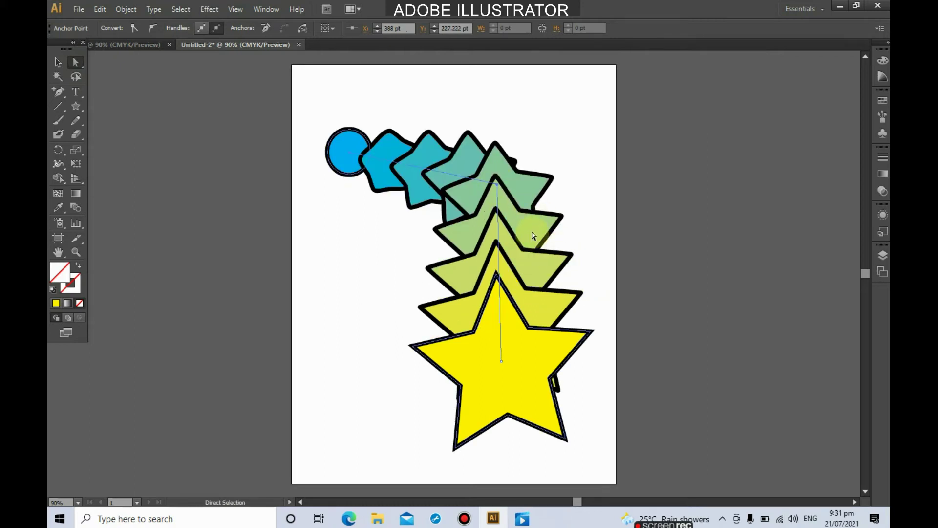
{"action": "left_click", "coordinate": [497, 184]}
{"action": "left_click_drag", "start_coordinate": [496, 185], "coordinate": [529, 170]}
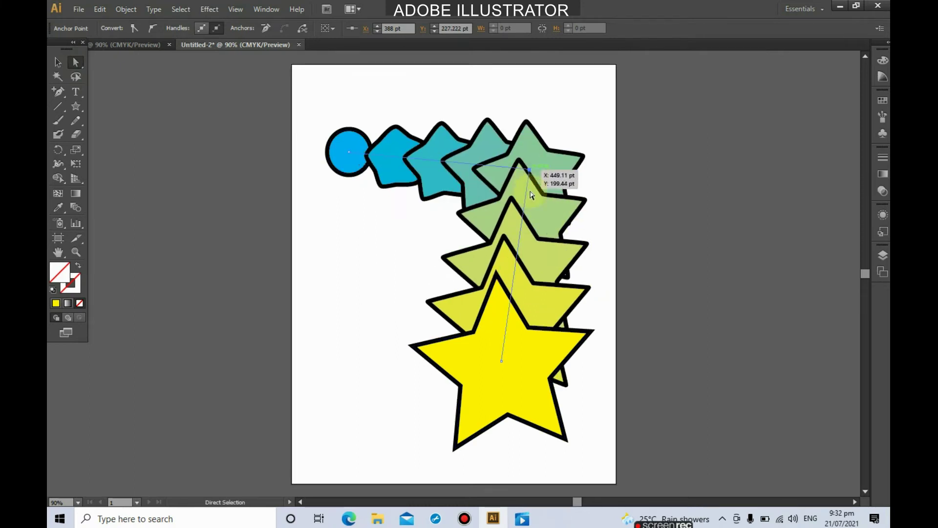
Add a second anchor point on the spine's lower segment and move it to about X 120 pt, Y 458 pt
{"action": "left_click", "coordinate": [57, 91]}
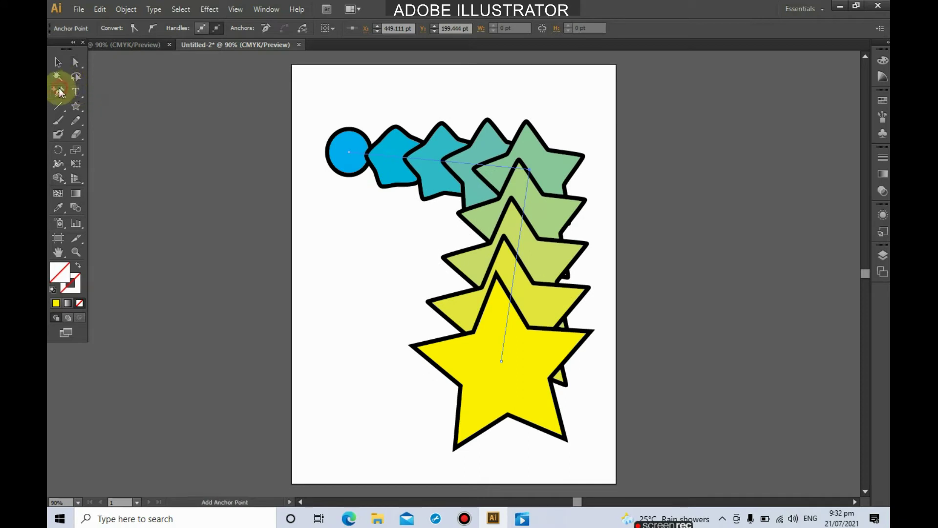
{"action": "left_click", "coordinate": [517, 252]}
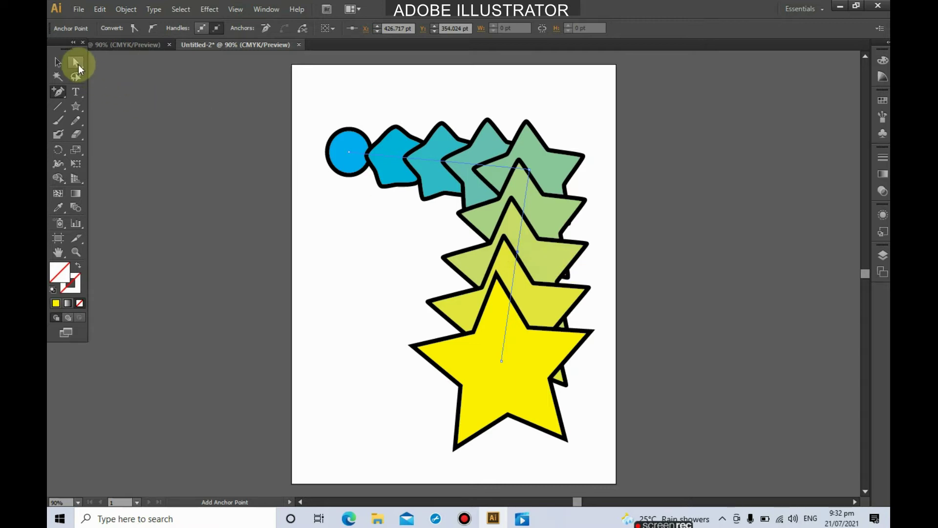
{"action": "left_click", "coordinate": [76, 62]}
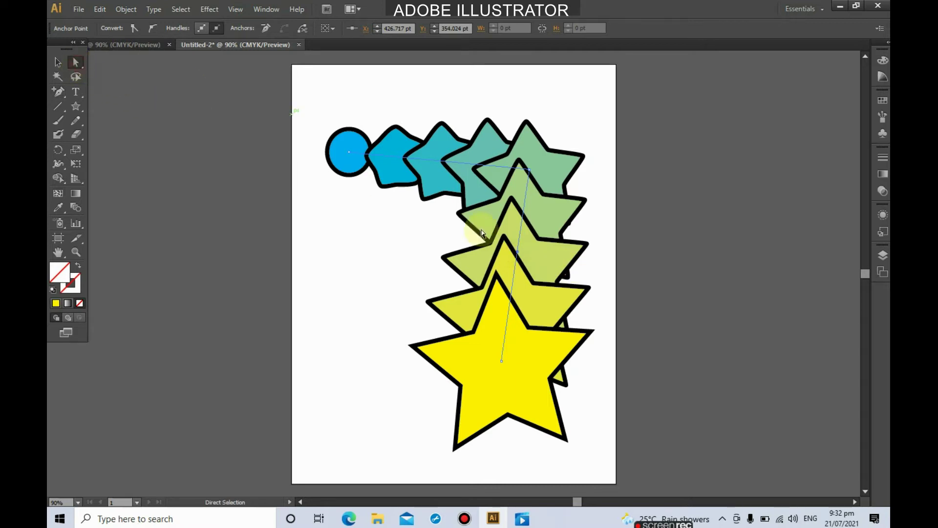
{"action": "left_click_drag", "start_coordinate": [519, 254], "coordinate": [355, 307]}
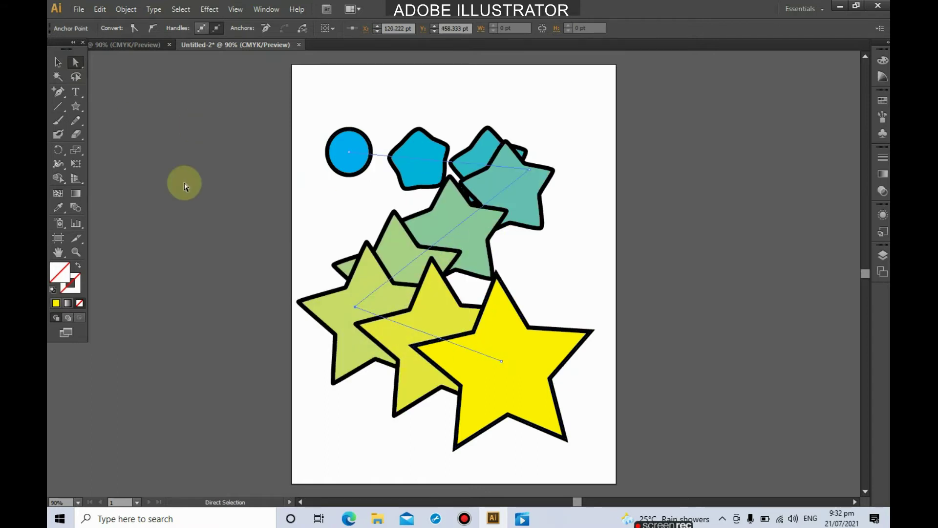
Reopen the blend options, set the specified steps to 100 and preview the bent blend
{"action": "double_click", "coordinate": [77, 206]}
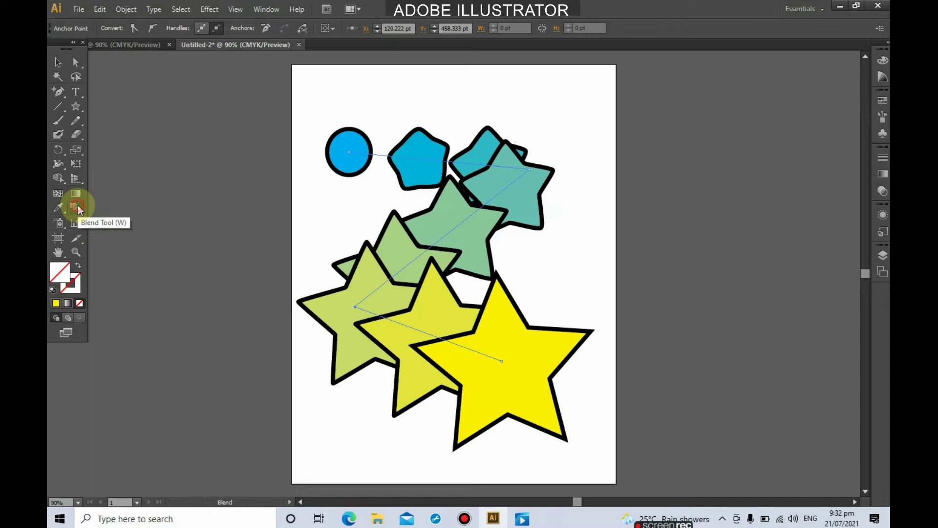
{"action": "double_click", "coordinate": [211, 48]}
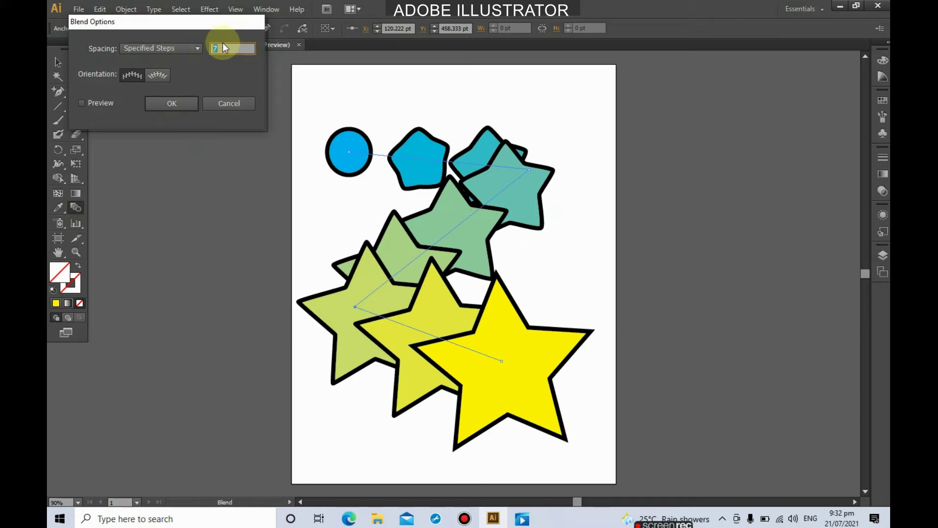
{"action": "left_click", "coordinate": [82, 103]}
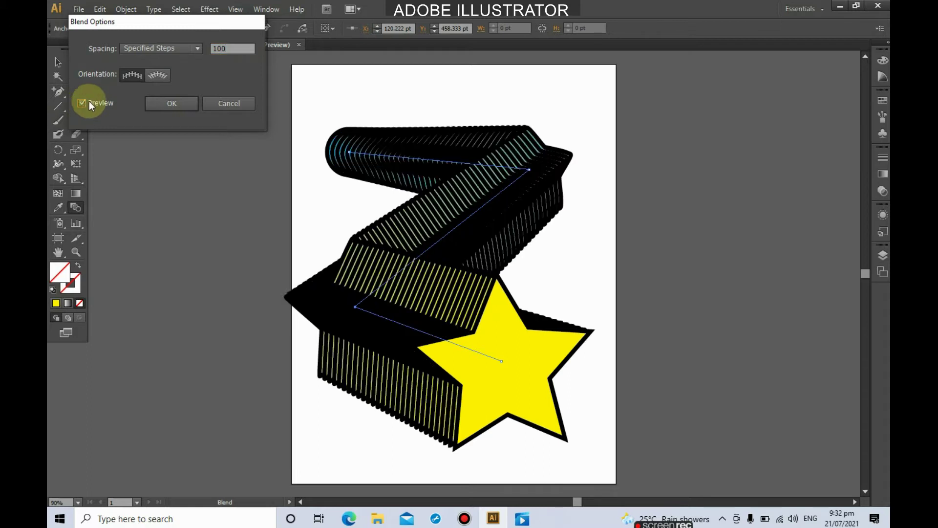
Set the blend's specified steps to 50, refresh the preview and apply the options
{"action": "left_click_drag", "start_coordinate": [234, 48], "coordinate": [183, 48]}
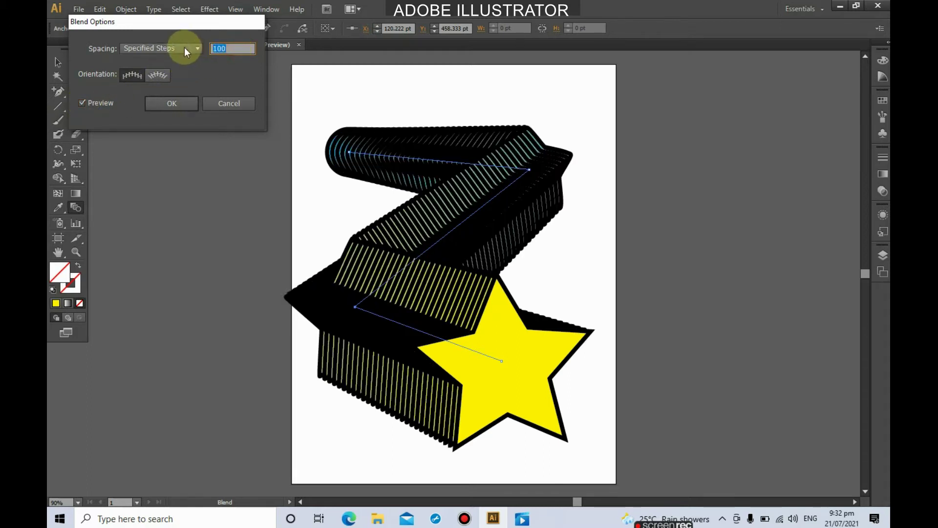
{"action": "type", "text": "50"}
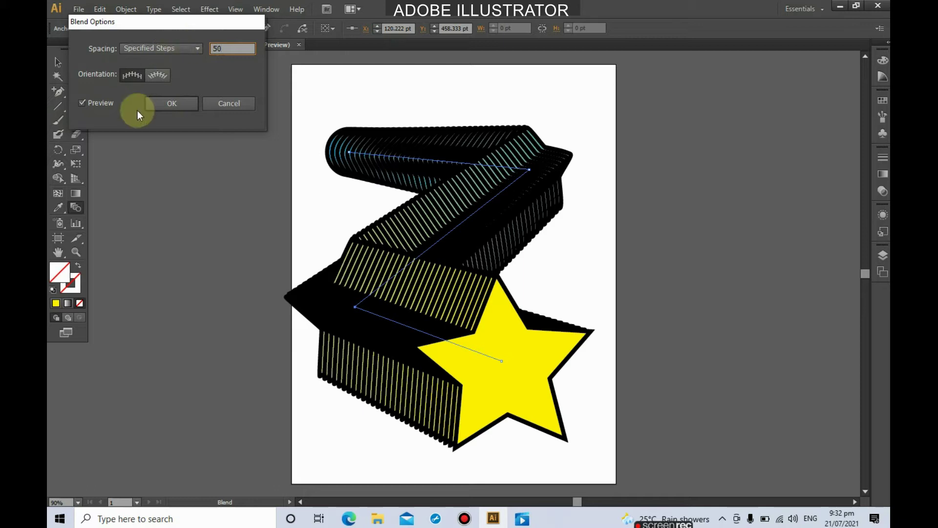
{"action": "left_click", "coordinate": [103, 109]}
{"action": "left_click", "coordinate": [103, 108]}
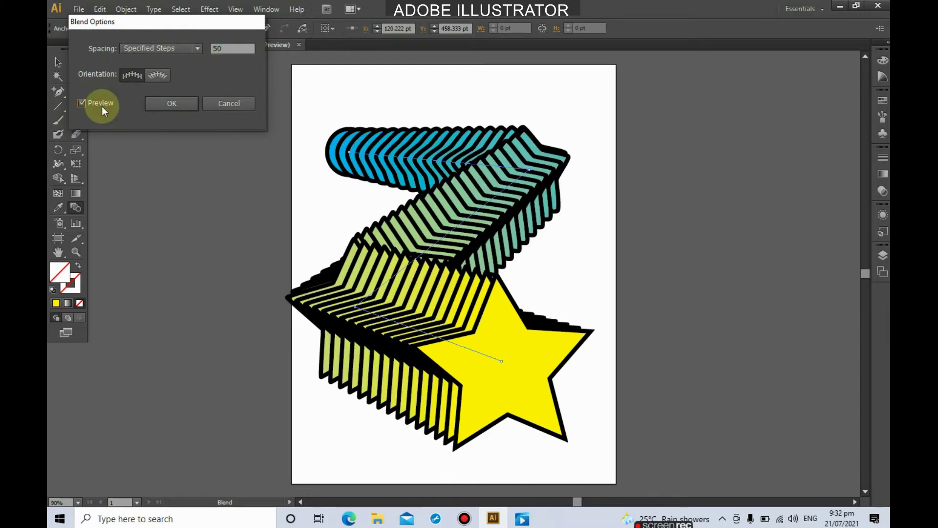
{"action": "left_click", "coordinate": [188, 104]}
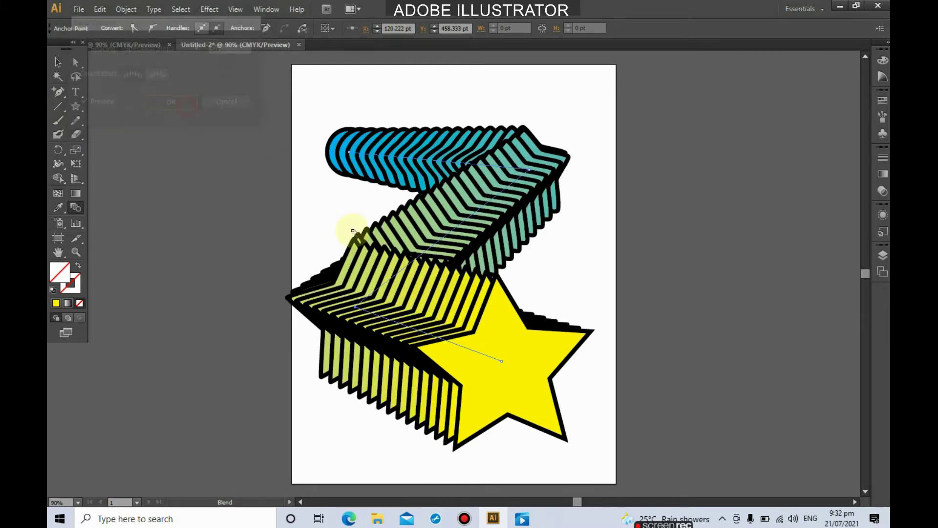
Select the whole blend and move it up the artboard to about X 352 pt, Y 350 pt
{"action": "left_click", "coordinate": [58, 63]}
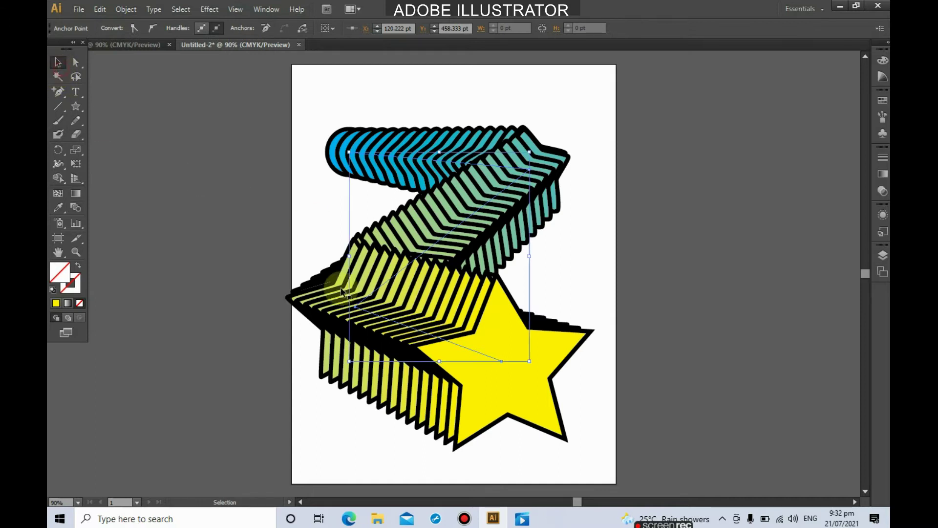
{"action": "left_click", "coordinate": [511, 395]}
{"action": "left_click_drag", "start_coordinate": [523, 387], "coordinate": [541, 348]}
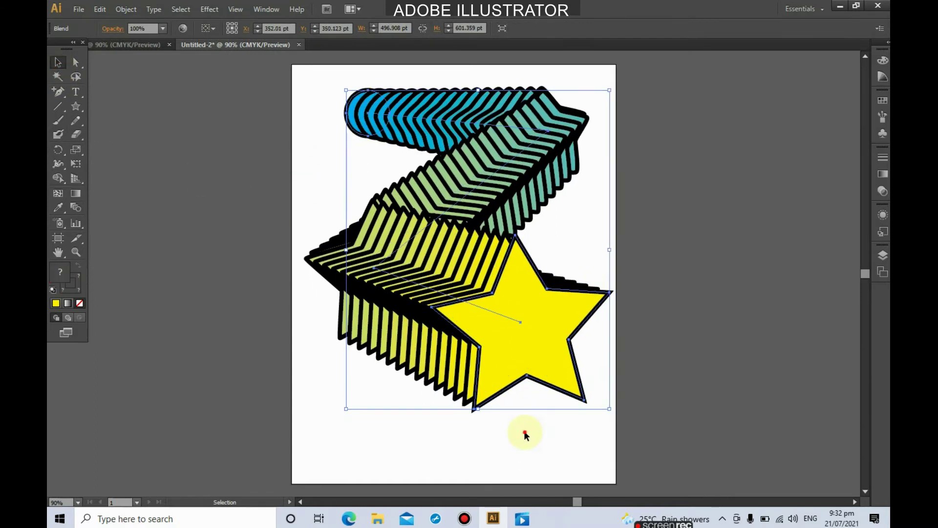
{"action": "left_click", "coordinate": [551, 386]}
Isolate the blend, move its yellow star toward the artboard's bottom and place the blue circle at about X 134 pt, Y 87 pt
{"action": "double_click", "coordinate": [536, 364]}
{"action": "left_click_drag", "start_coordinate": [538, 364], "coordinate": [430, 393]}
{"action": "left_click_drag", "start_coordinate": [349, 91], "coordinate": [353, 136]}
{"action": "left_click_drag", "start_coordinate": [392, 400], "coordinate": [455, 416]}
{"action": "left_click_drag", "start_coordinate": [358, 113], "coordinate": [352, 92]}
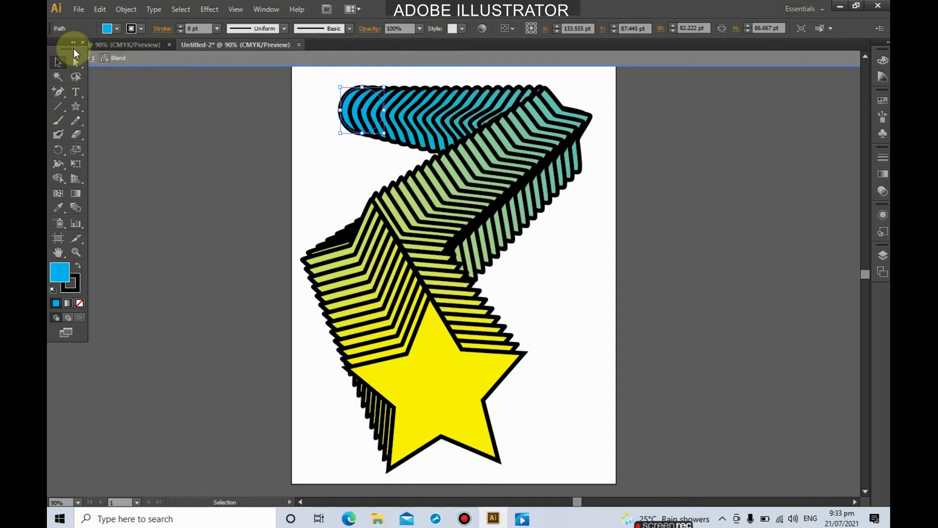
Dock the floating Tools panel and move the yellow star toward the artboard's lower right, exiting isolation mode
{"action": "left_click_drag", "start_coordinate": [58, 48], "coordinate": [77, 63]}
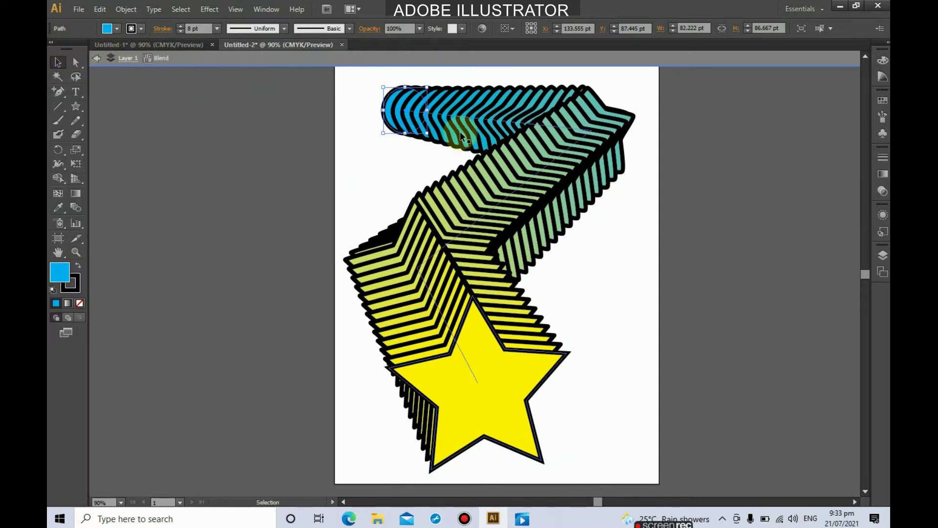
{"action": "left_click_drag", "start_coordinate": [491, 374], "coordinate": [540, 365]}
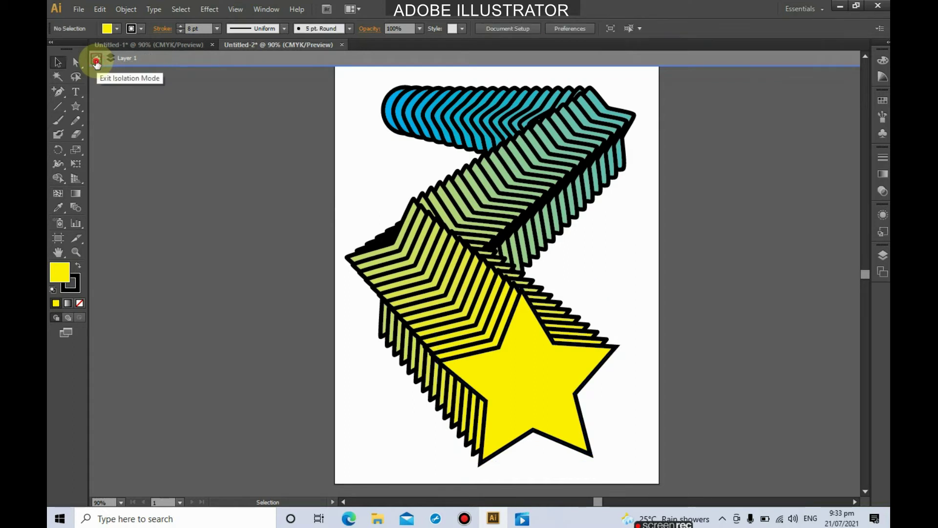
{"action": "left_click", "coordinate": [96, 61]}
Move the whole blend slightly up to about X 319 pt, Y 383 pt
{"action": "scroll", "coordinate": [444, 318], "scroll_direction": "down", "scroll_amount": 1}
{"action": "scroll", "coordinate": [446, 309], "scroll_direction": "up", "scroll_amount": 2}
{"action": "scroll", "coordinate": [445, 309], "scroll_direction": "down", "scroll_amount": 1}
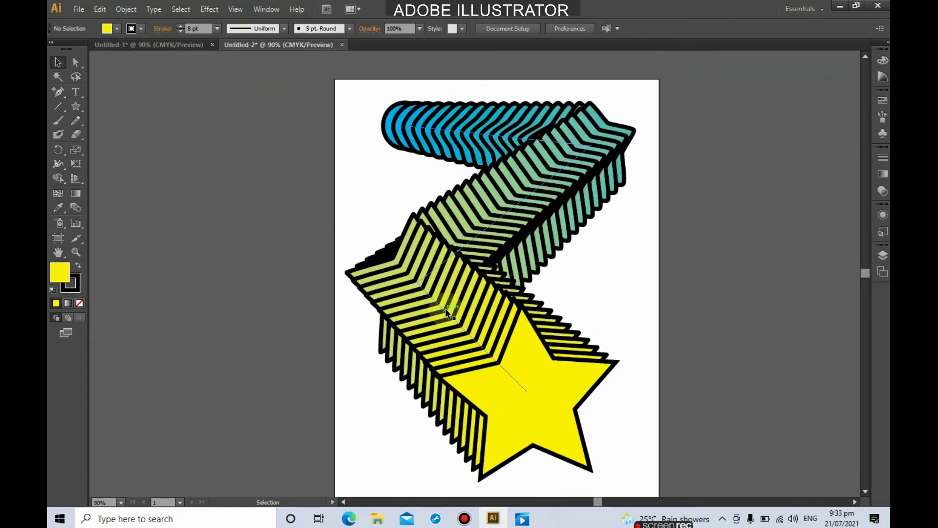
{"action": "mouse_move", "coordinate": [552, 384]}
{"action": "left_mouse_down"}
{"action": "mouse_move", "coordinate": [496, 381]}
{"action": "mouse_move", "coordinate": [582, 386]}
{"action": "mouse_move", "coordinate": [545, 380]}
{"action": "left_mouse_up"}
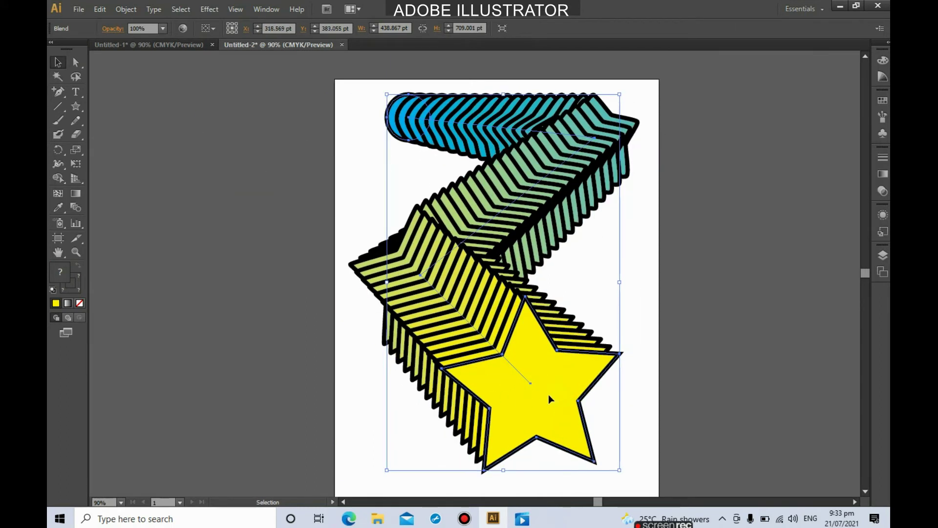
Isolate the blend, move the yellow star to about X 323 pt, Y 545 pt and exit isolation mode
{"action": "double_click", "coordinate": [539, 387]}
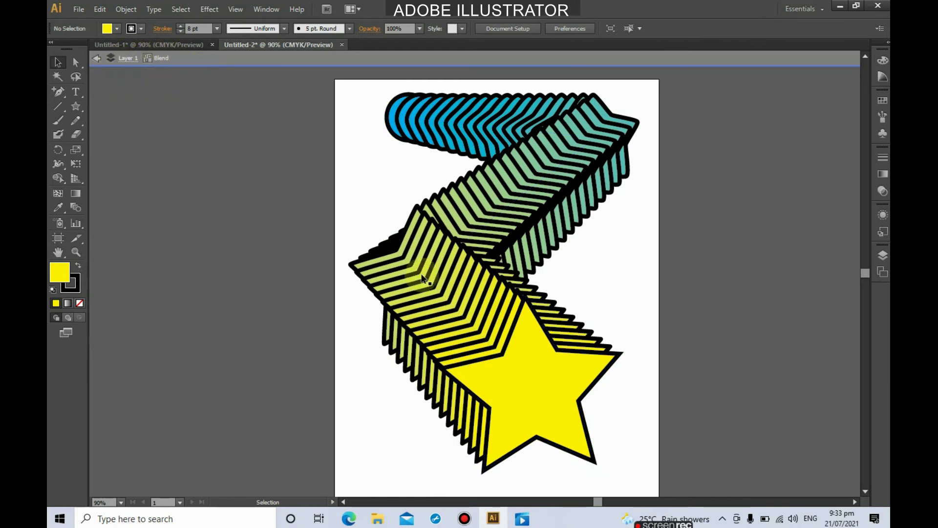
{"action": "left_click_drag", "start_coordinate": [556, 385], "coordinate": [577, 380]}
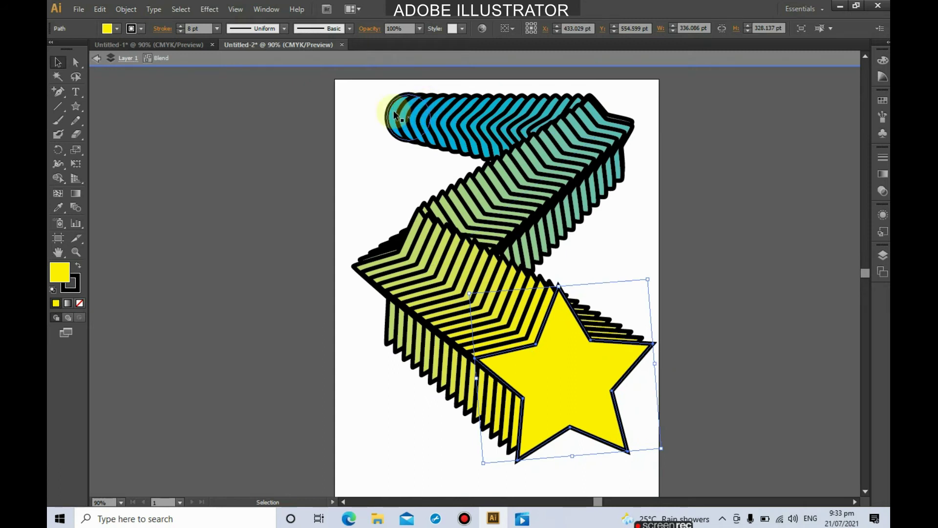
{"action": "left_click_drag", "start_coordinate": [565, 398], "coordinate": [517, 377]}
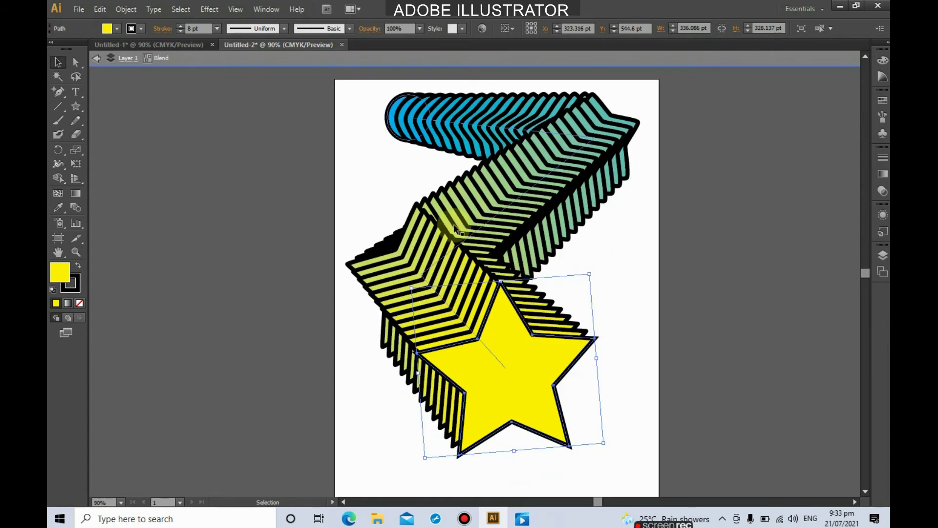
{"action": "left_click", "coordinate": [98, 61]}
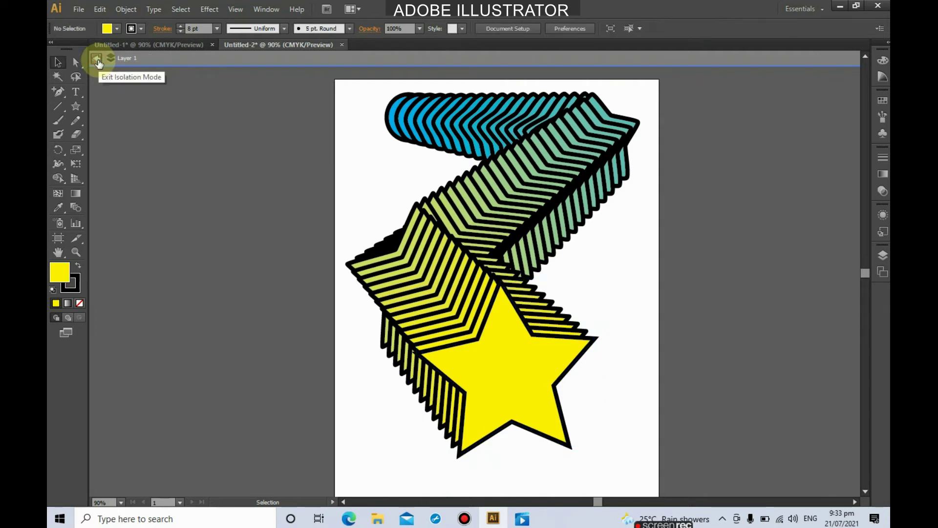
{"action": "left_click", "coordinate": [97, 62]}
{"action": "scroll", "coordinate": [661, 368], "scroll_direction": "down", "scroll_amount": 2}
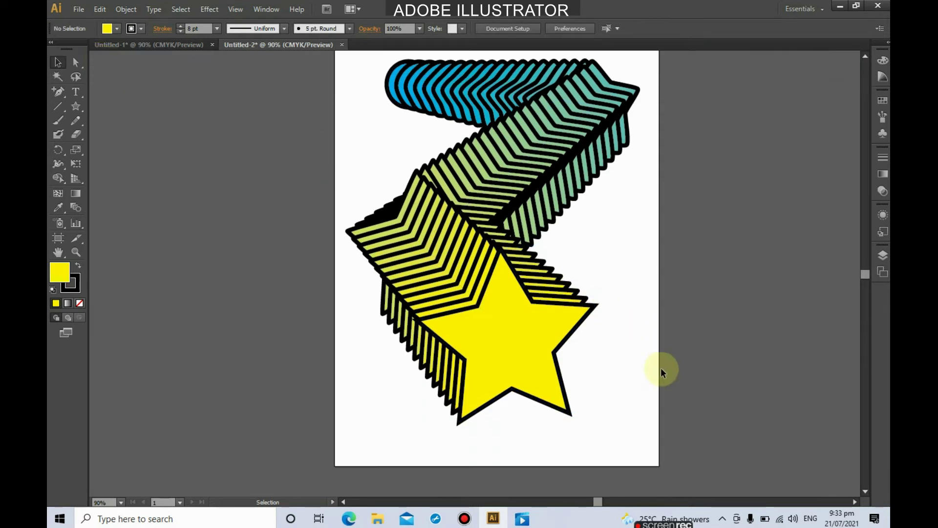
{"action": "scroll", "coordinate": [660, 368], "scroll_direction": "up", "scroll_amount": 3}
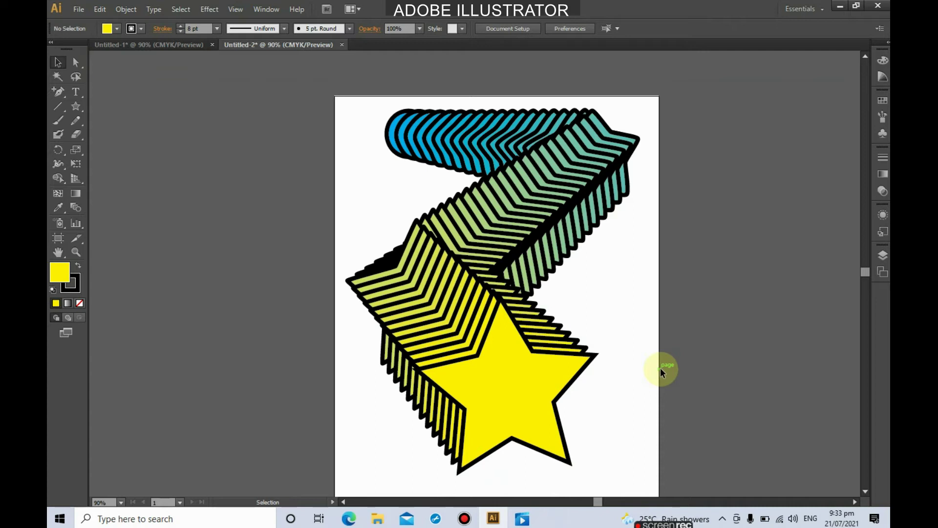
{"action": "scroll", "coordinate": [658, 367], "scroll_direction": "down", "scroll_amount": 1}
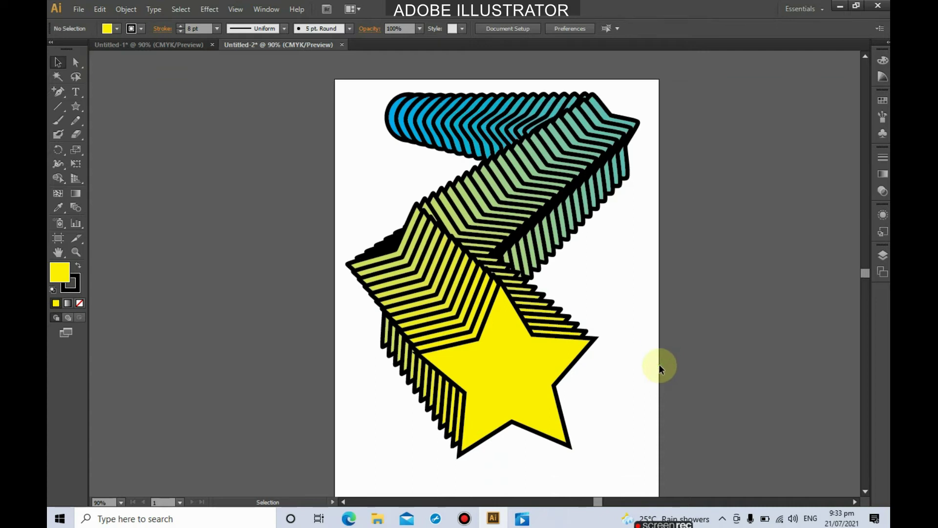
{"action": "scroll", "coordinate": [659, 365], "scroll_direction": "down", "scroll_amount": 1}
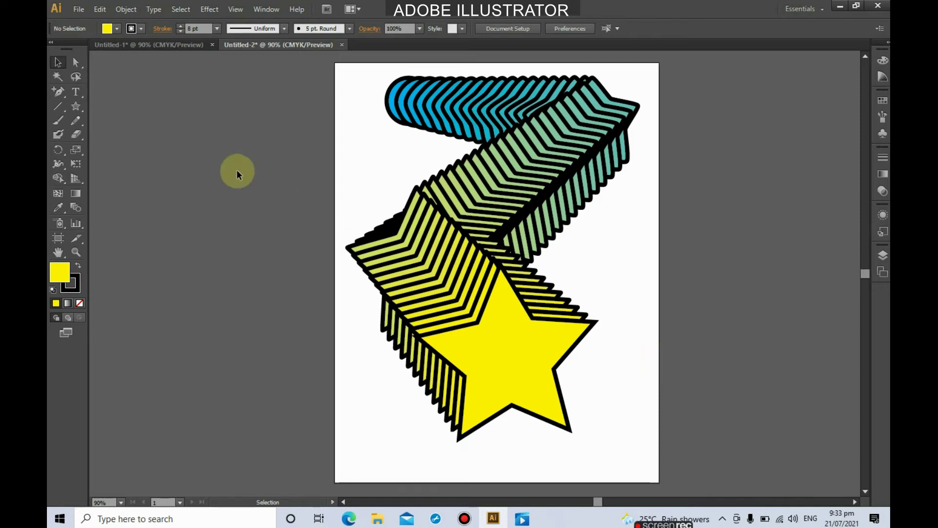
Create a new Letter-size print document in landscape orientation, 792 by 612 pt
{"action": "left_click", "coordinate": [80, 12]}
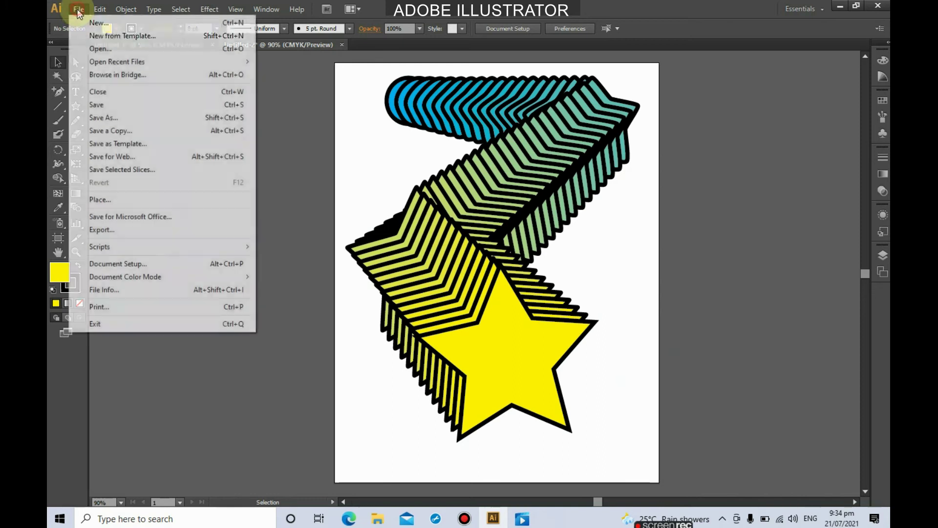
{"action": "left_click", "coordinate": [105, 25]}
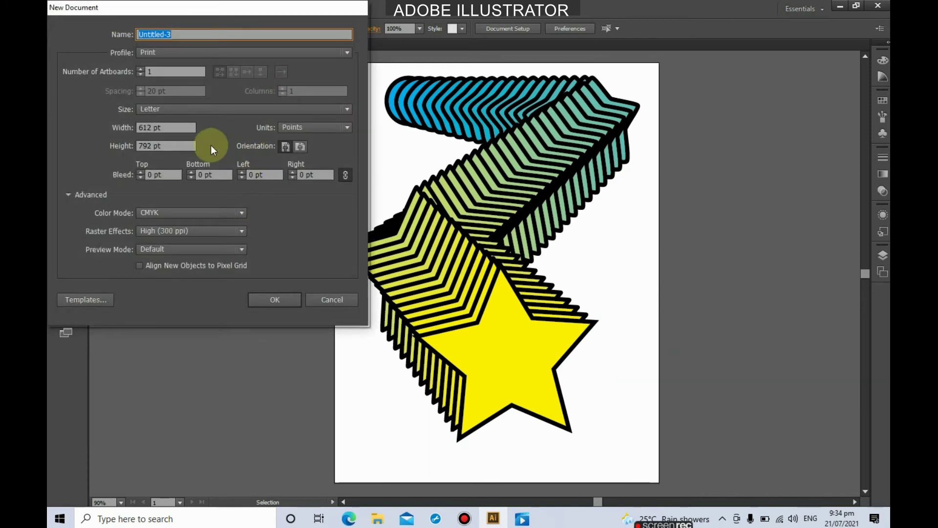
{"action": "left_click", "coordinate": [300, 145]}
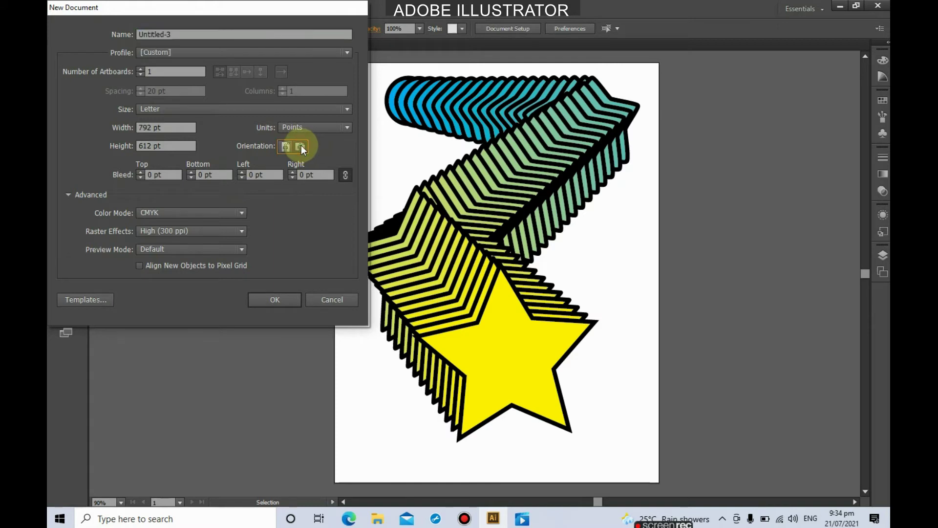
{"action": "left_click", "coordinate": [273, 295]}
{"action": "mouse_move", "coordinate": [472, 520]}
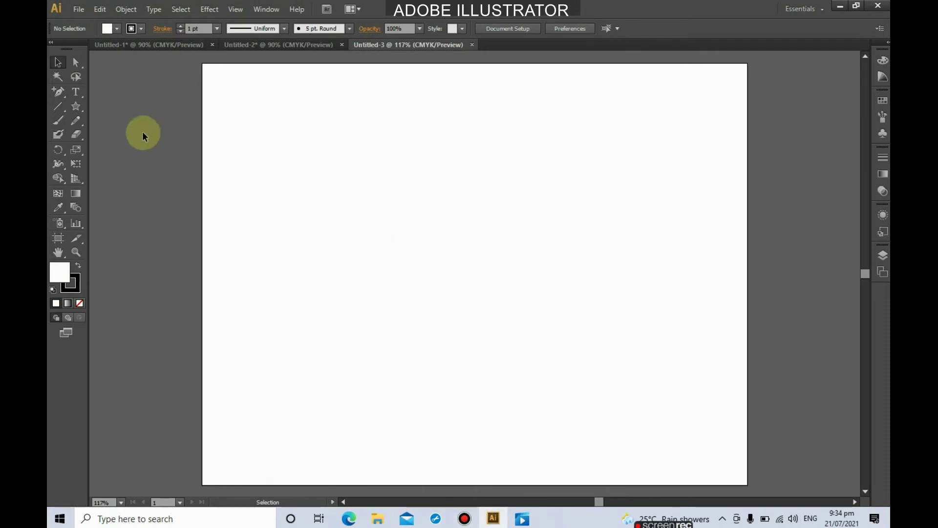
Create a text area in the middle of the artboard, enter ART and enlarge the text to 146 pt
{"action": "left_click", "coordinate": [76, 92]}
{"action": "left_click_drag", "start_coordinate": [289, 197], "coordinate": [554, 356]}
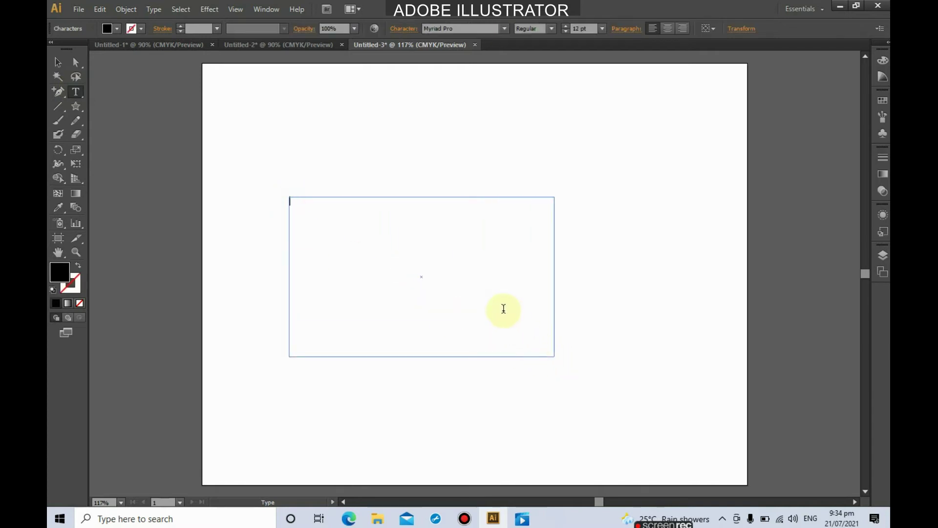
{"action": "key", "text": "ctrl+a"}
{"action": "key", "text": "ctrl+shift+period"}
{"action": "key", "text": "ctrl+shift+period"}
{"action": "key", "text": "ctrl+shift+period"}
{"action": "key", "text": "ctrl+shift+period"}
{"action": "key", "text": "ctrl+shift+period"}
{"action": "key", "text": "ctrl+shift+period"}
{"action": "key", "text": "ctrl+shift+period"}
{"action": "key", "text": "ctrl+shift+period"}
{"action": "key", "text": "ctrl+shift+period"}
{"action": "key", "text": "ctrl+shift+period"}
{"action": "key", "text": "ctrl+shift+period"}
{"action": "key", "text": "ctrl+shift+period"}
{"action": "key", "text": "ctrl+shift+period"}
{"action": "key", "text": "ctrl+shift+period"}
{"action": "key", "text": "ctrl+shift+period"}
{"action": "key", "text": "ctrl+shift+period"}
{"action": "key", "text": "ctrl+shift+period"}
{"action": "key", "text": "ctrl+shift+period"}
{"action": "key", "text": "ctrl+shift+period"}
{"action": "key", "text": "ctrl+shift+period"}
{"action": "key", "text": "ctrl+shift+period"}
{"action": "key", "text": "ctrl+shift+period"}
{"action": "key", "text": "ctrl+shift+period"}
{"action": "key", "text": "ctrl+shift+period"}
{"action": "key", "text": "ctrl+shift+period"}
{"action": "key", "text": "ctrl+shift+period"}
{"action": "key", "text": "ctrl+shift+period"}
{"action": "key", "text": "ctrl+shift+period"}
{"action": "key", "text": "ctrl+shift+period"}
{"action": "key", "text": "ctrl+shift+period"}
{"action": "key", "text": "ctrl+shift+period"}
{"action": "key", "text": "ctrl+shift+period"}
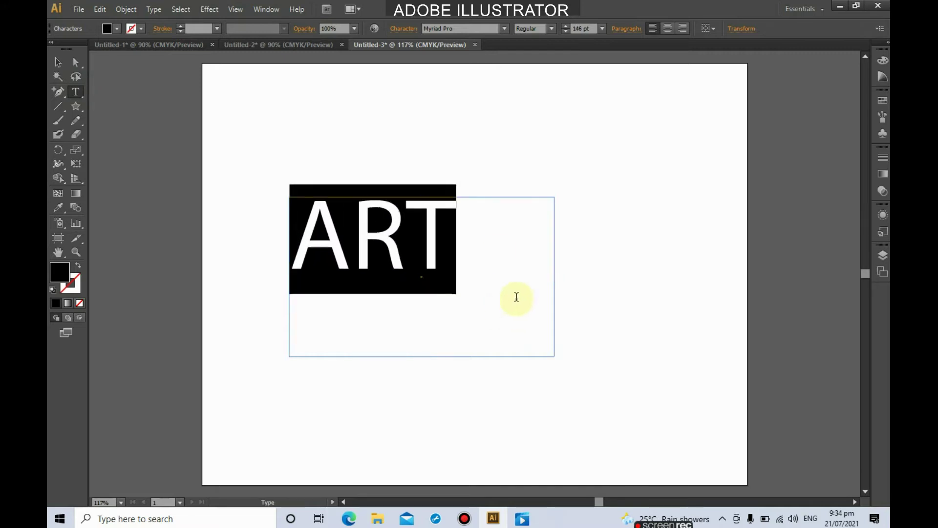
Set the ART text's font to Arial with the Black style
{"action": "left_click", "coordinate": [504, 29]}
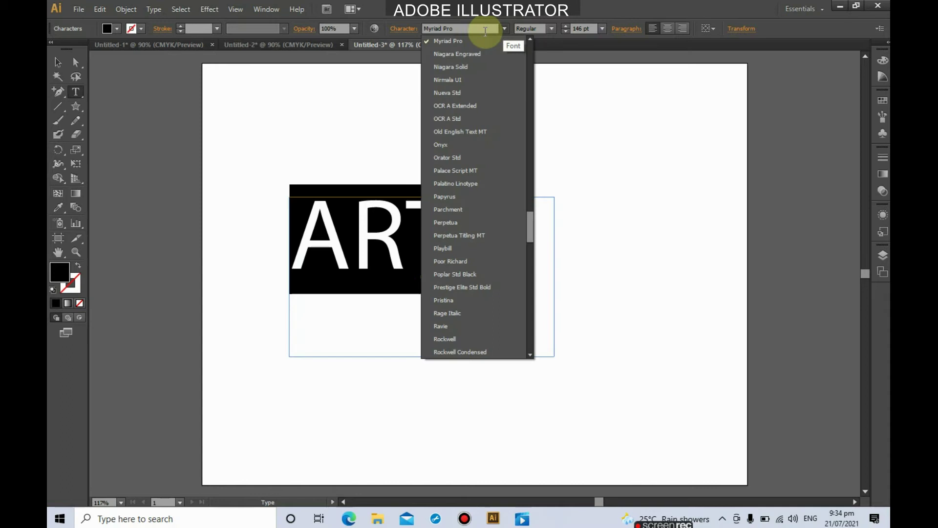
{"action": "left_click", "coordinate": [482, 28]}
{"action": "type", "text": "Arial"}
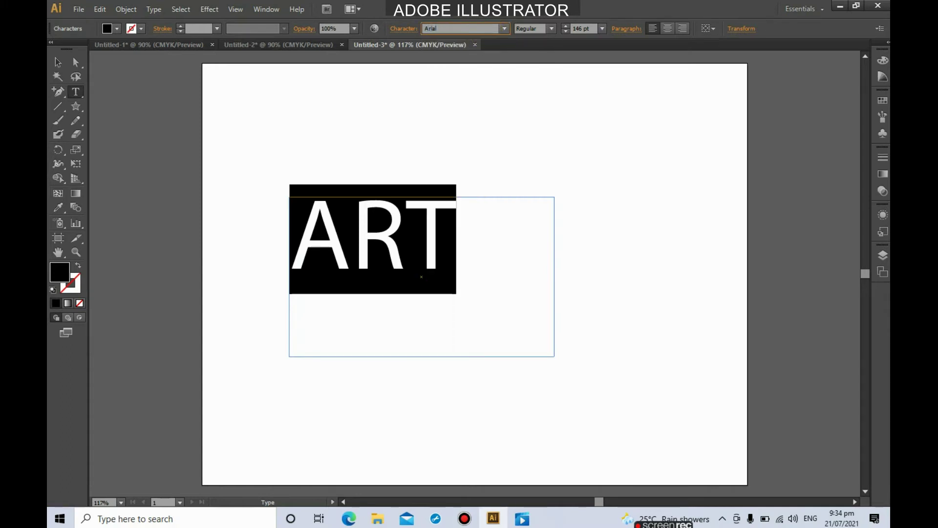
{"action": "left_click", "coordinate": [551, 27]}
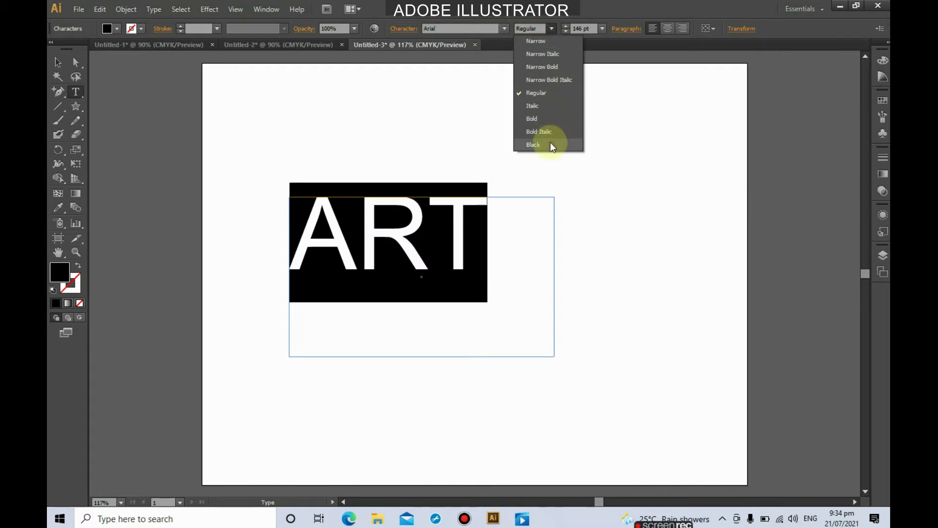
{"action": "left_click", "coordinate": [550, 142]}
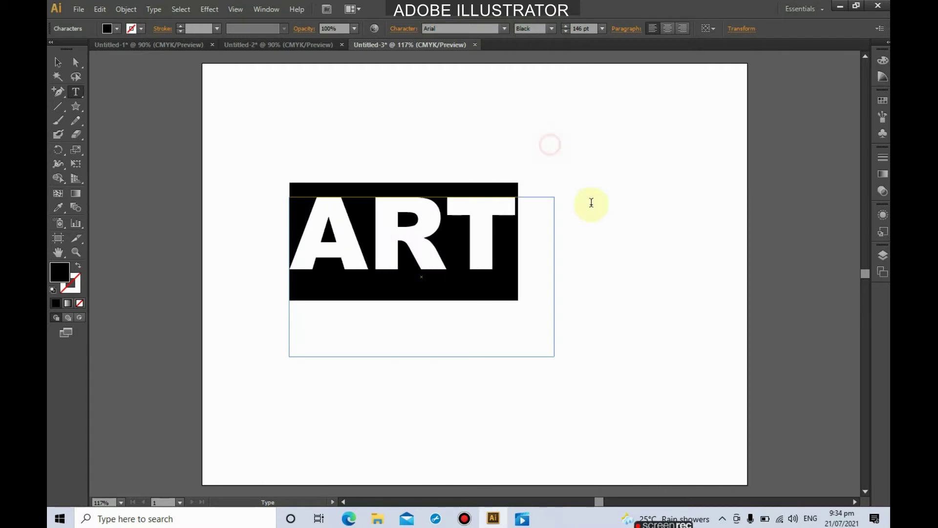
Fill the ART text with dark blue
{"action": "left_click", "coordinate": [117, 28]}
{"action": "left_click", "coordinate": [120, 50]}
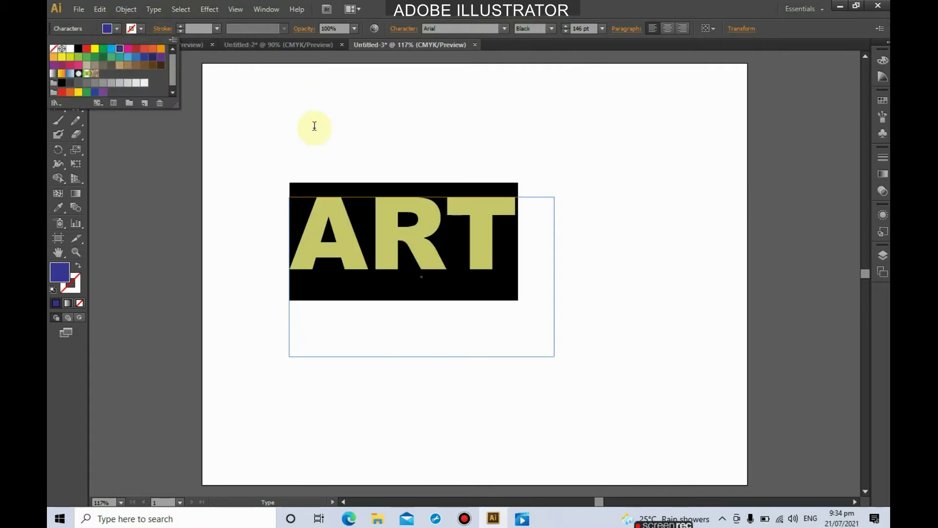
{"action": "left_click", "coordinate": [317, 127]}
Move the ART text to the artboard's upper left and place a duplicate of it at the lower right
{"action": "left_click", "coordinate": [58, 63]}
{"action": "left_click_drag", "start_coordinate": [418, 231], "coordinate": [554, 365]}
{"action": "left_click", "coordinate": [446, 262]}
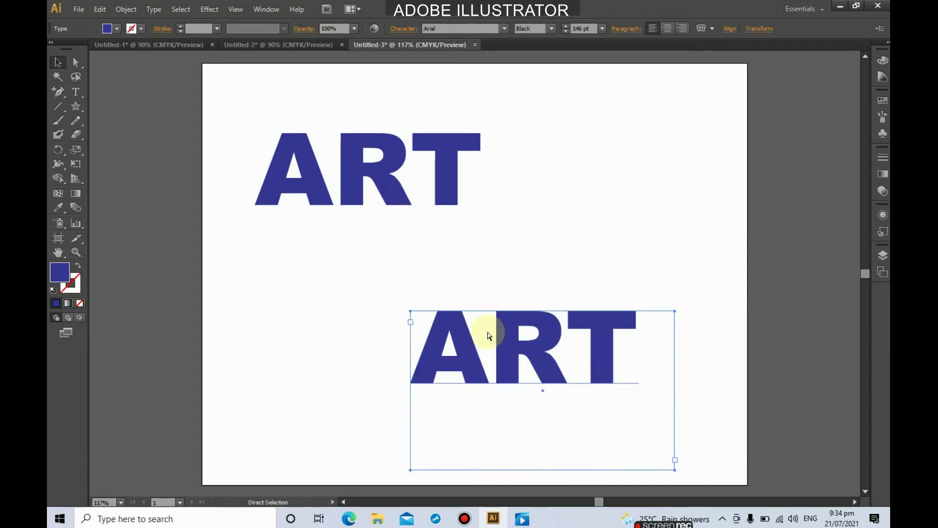
{"action": "key", "text": "ctrl+z"}
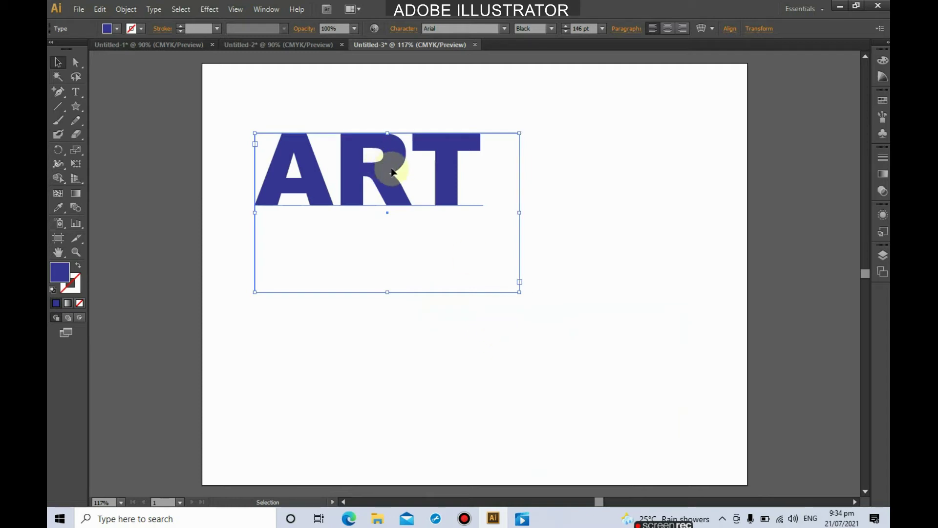
{"action": "left_click_drag", "start_coordinate": [388, 171], "coordinate": [486, 344]}
{"action": "mouse_move", "coordinate": [371, 195]}
{"action": "left_mouse_down"}
{"action": "mouse_move", "coordinate": [347, 202]}
{"action": "mouse_move", "coordinate": [380, 183]}
{"action": "left_mouse_up"}
{"action": "left_click_drag", "start_coordinate": [457, 348], "coordinate": [513, 351]}
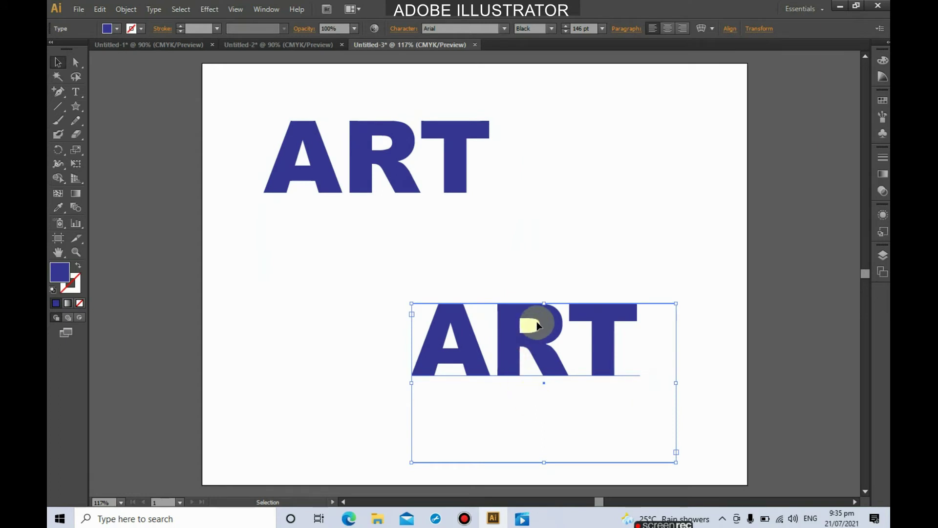
Fill the lower ART copy with red and move it slightly up
{"action": "left_click", "coordinate": [118, 28]}
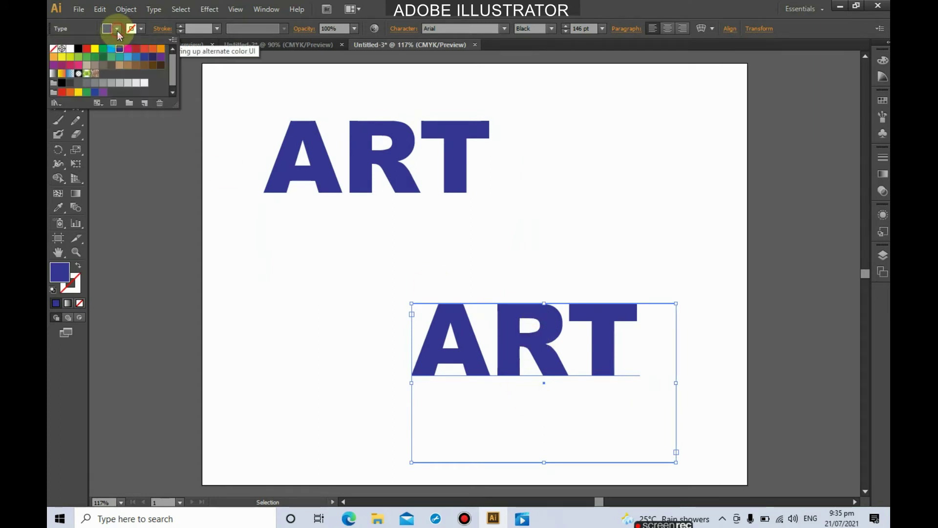
{"action": "left_click", "coordinate": [88, 54]}
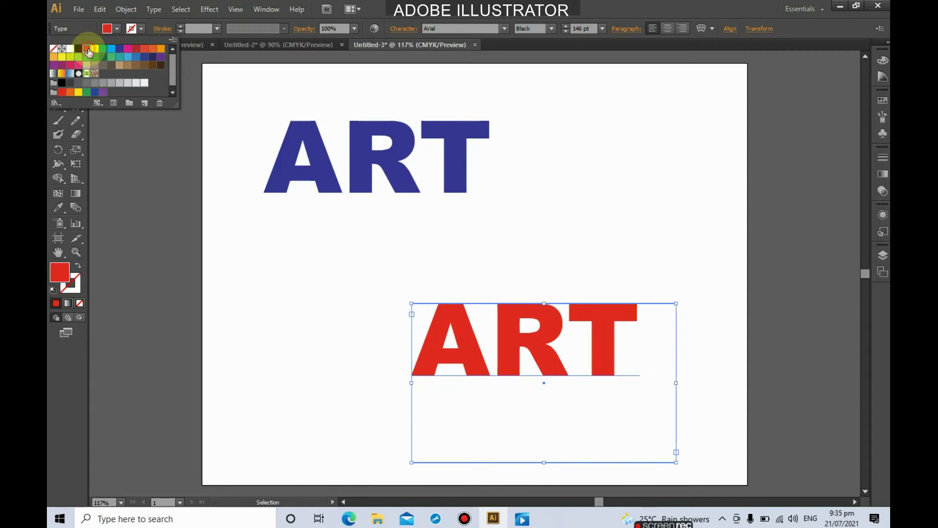
{"action": "left_click_drag", "start_coordinate": [547, 327], "coordinate": [541, 305]}
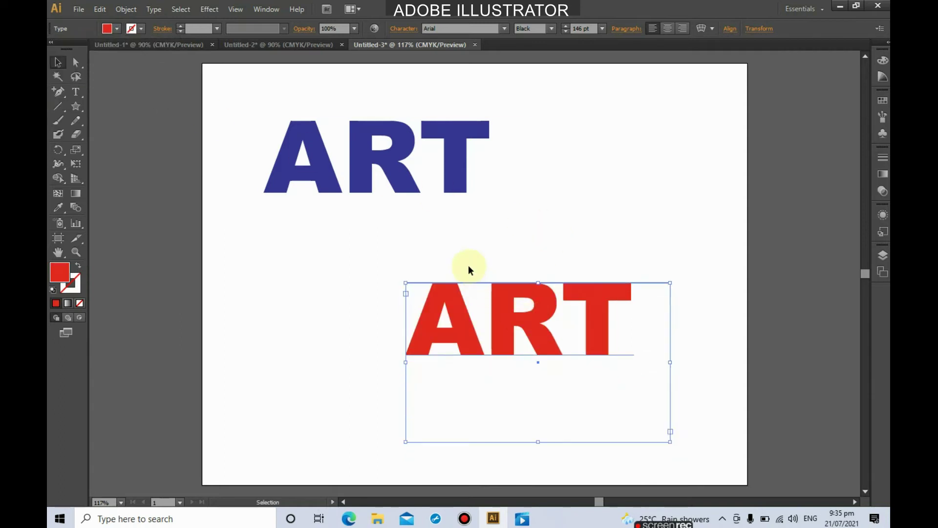
Try to blend the blue ART text into the red ART text with the Blend tool
{"action": "left_click_drag", "start_coordinate": [157, 92], "coordinate": [721, 453]}
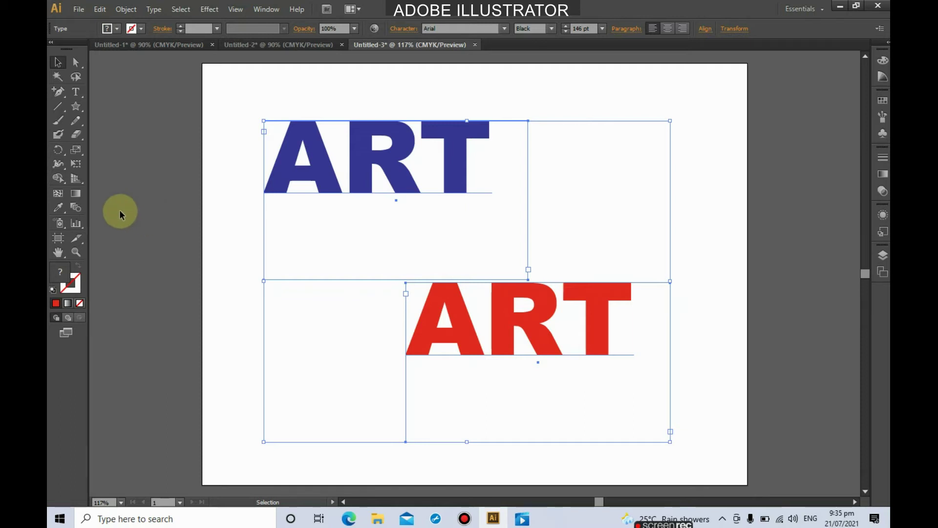
{"action": "left_click", "coordinate": [81, 207]}
{"action": "left_click", "coordinate": [333, 184]}
{"action": "left_click", "coordinate": [439, 318]}
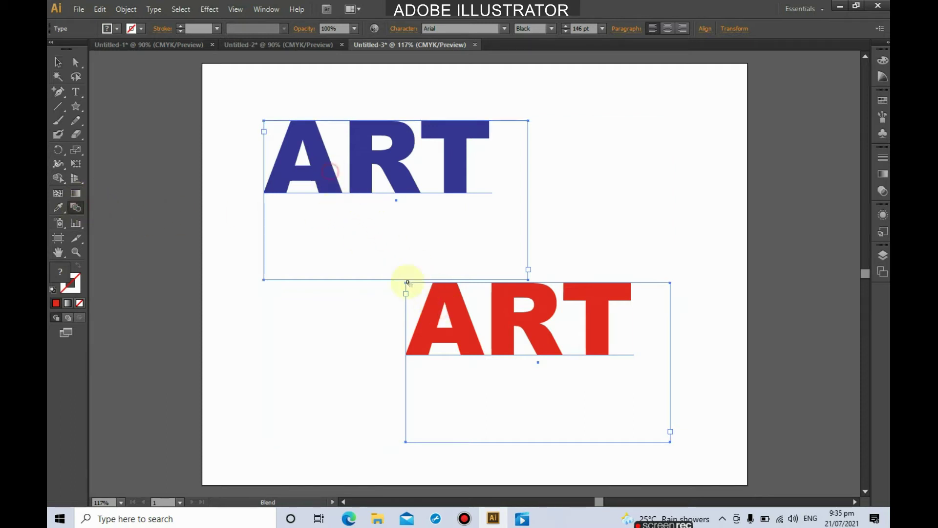
{"action": "left_click", "coordinate": [340, 178]}
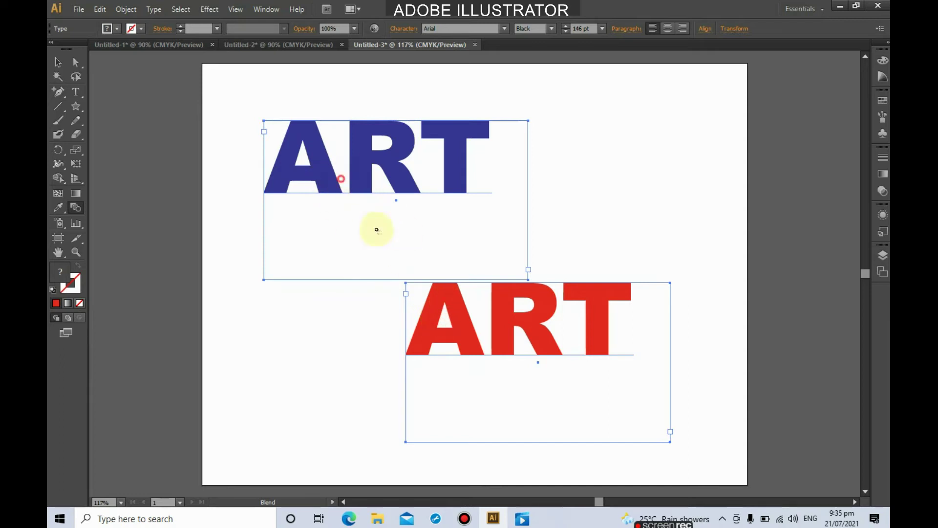
{"action": "left_click", "coordinate": [58, 62]}
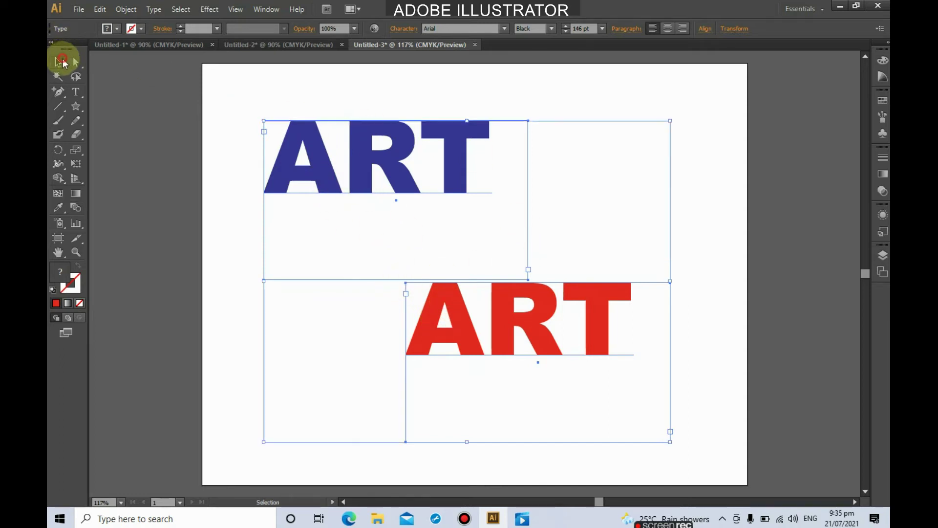
{"action": "left_click", "coordinate": [187, 155]}
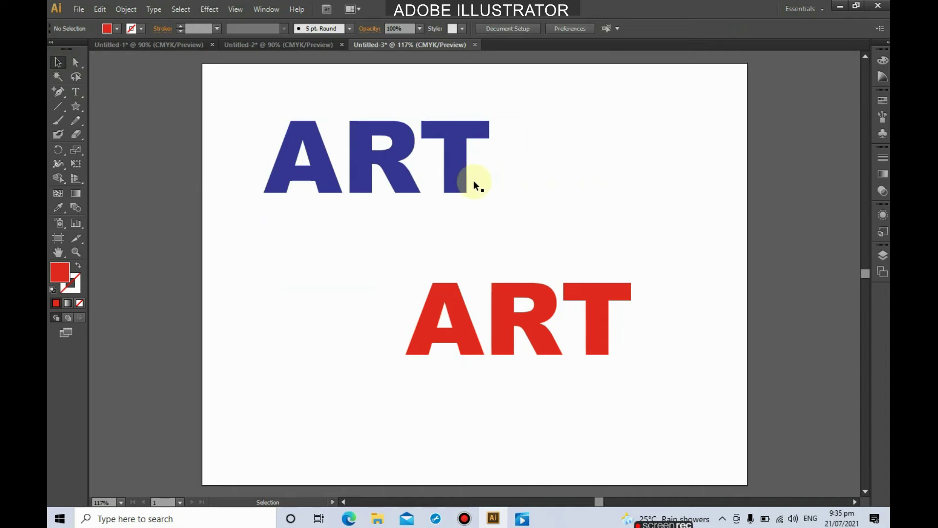
Convert both the blue and the red ART text to outlines
{"action": "right_click", "coordinate": [369, 168]}
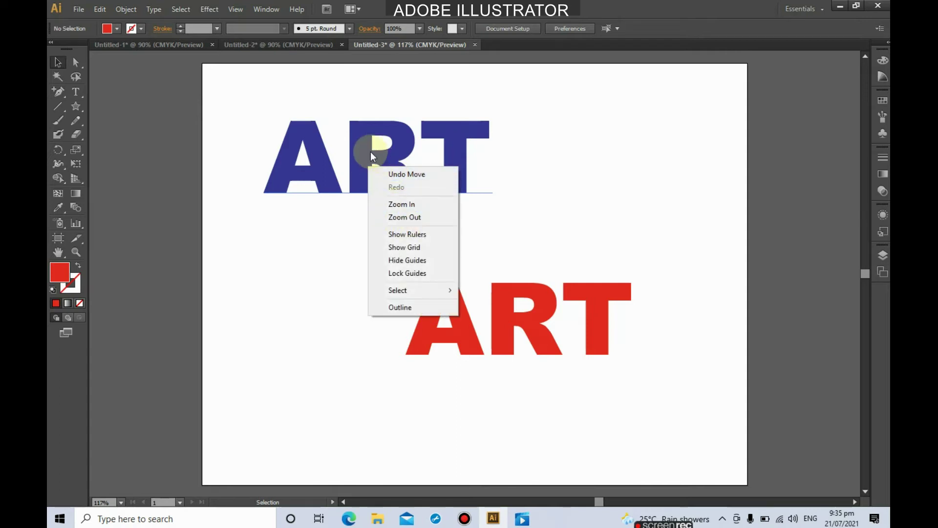
{"action": "left_click", "coordinate": [369, 148]}
{"action": "right_click", "coordinate": [368, 148]}
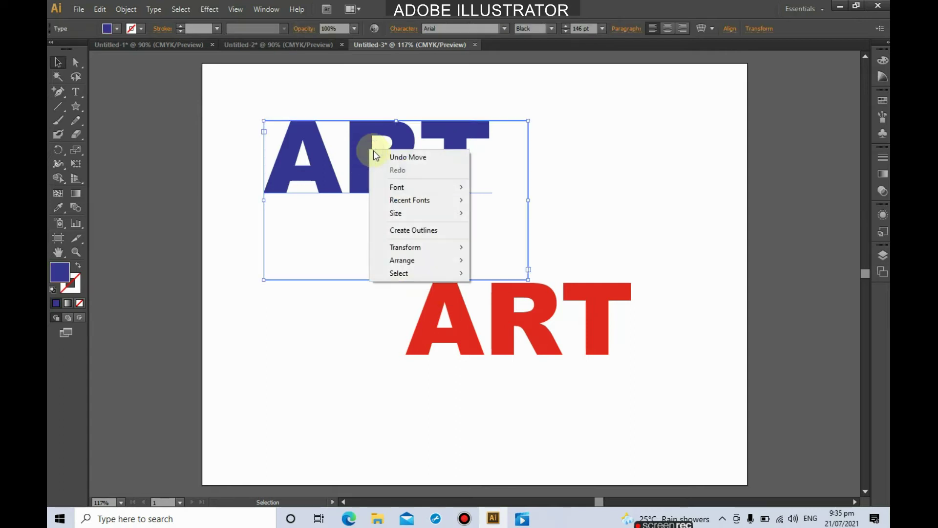
{"action": "left_click", "coordinate": [429, 230]}
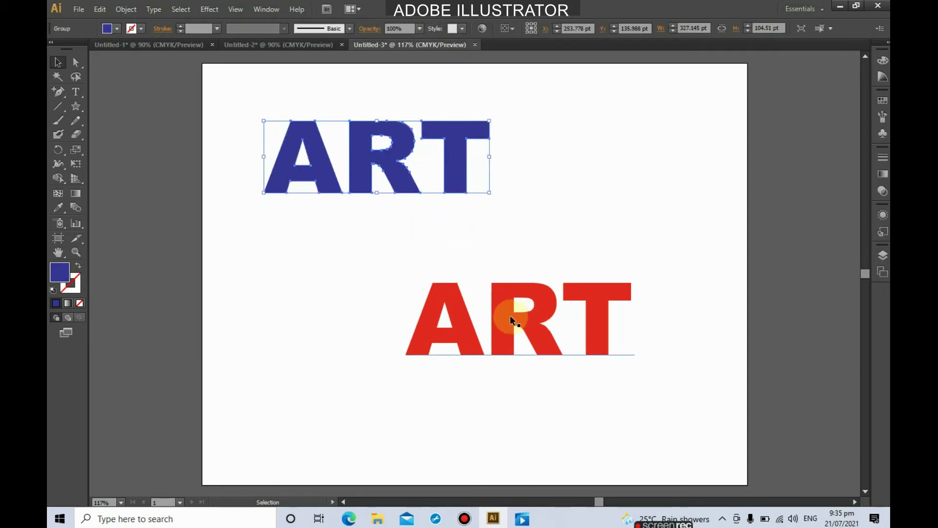
{"action": "left_click", "coordinate": [506, 317]}
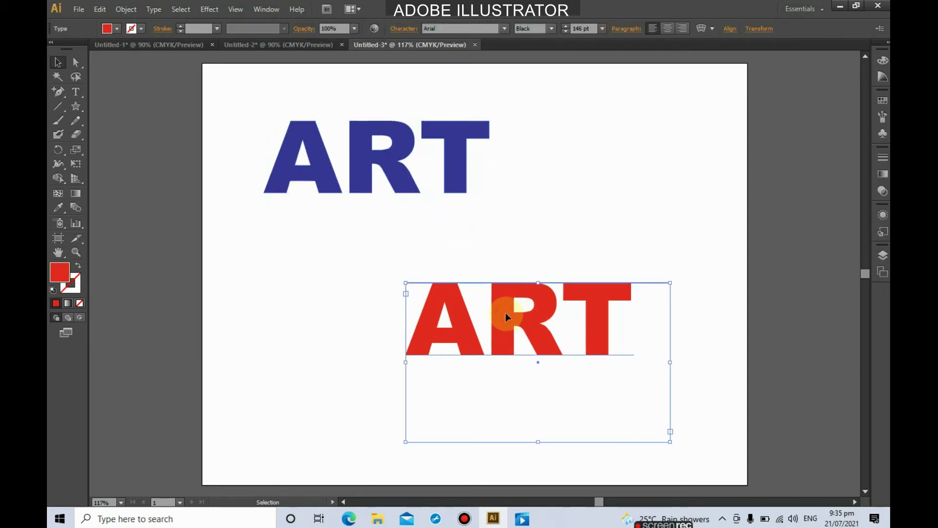
{"action": "right_click", "coordinate": [506, 317]}
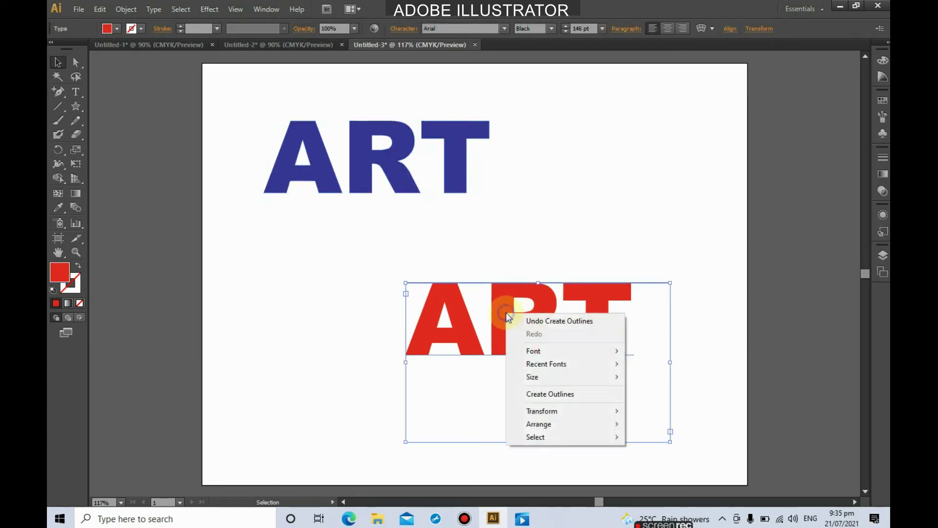
{"action": "left_click", "coordinate": [549, 391]}
{"action": "left_click", "coordinate": [568, 234]}
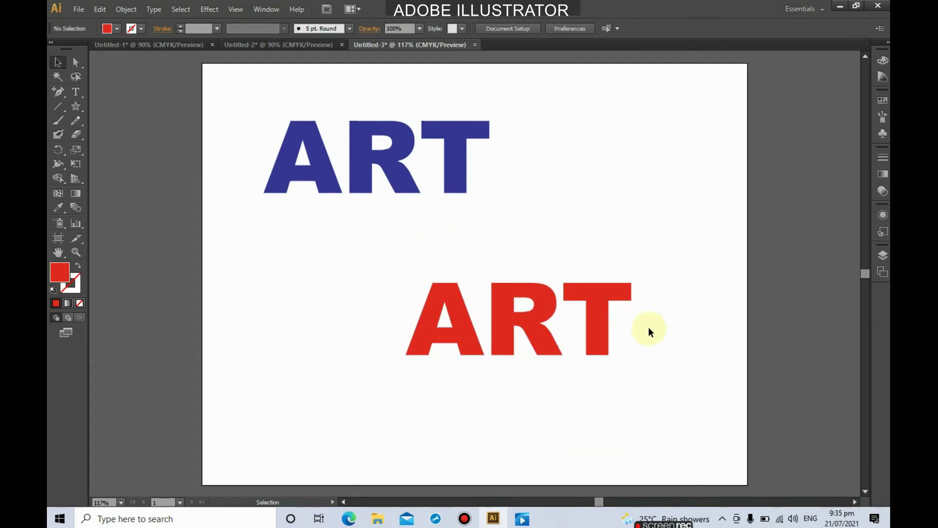
Blend the outlined blue ART into the outlined red ART with the Blend tool
{"action": "left_click_drag", "start_coordinate": [252, 94], "coordinate": [663, 373]}
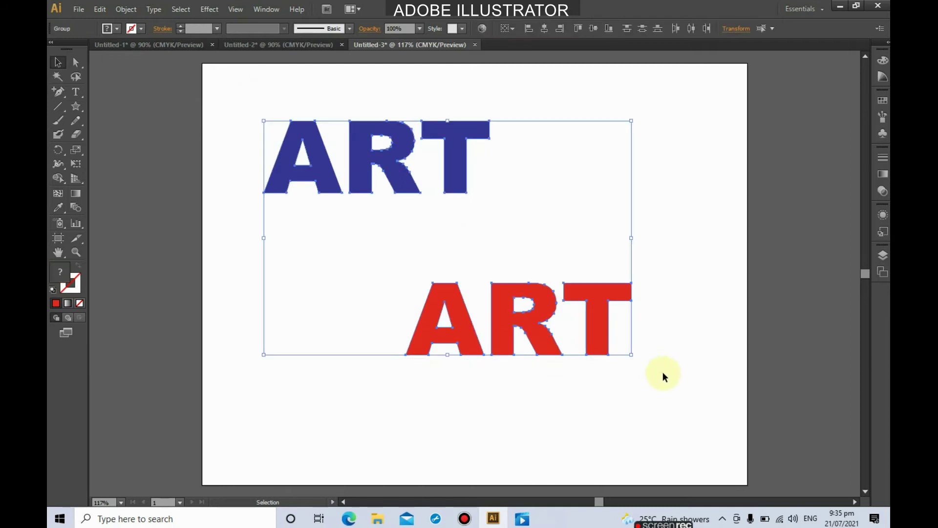
{"action": "left_click", "coordinate": [76, 207]}
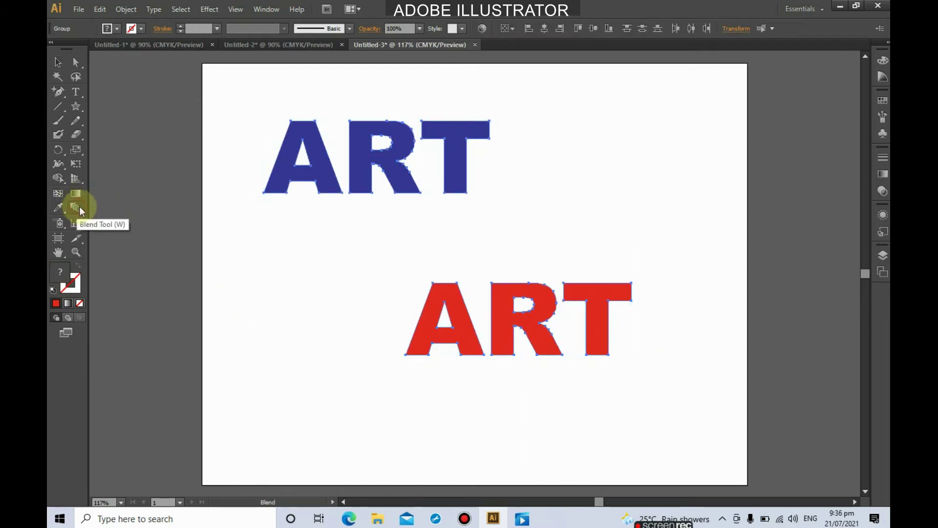
{"action": "left_click", "coordinate": [327, 180]}
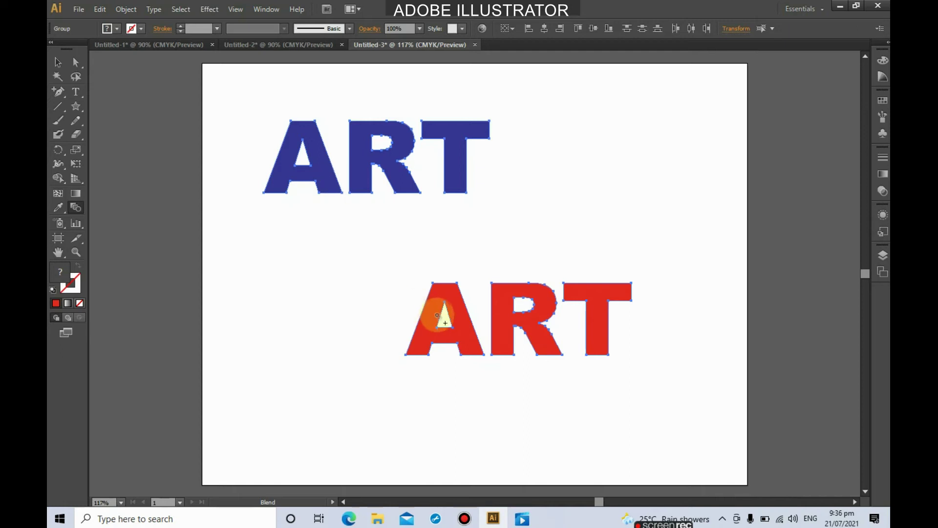
{"action": "left_click", "coordinate": [444, 322]}
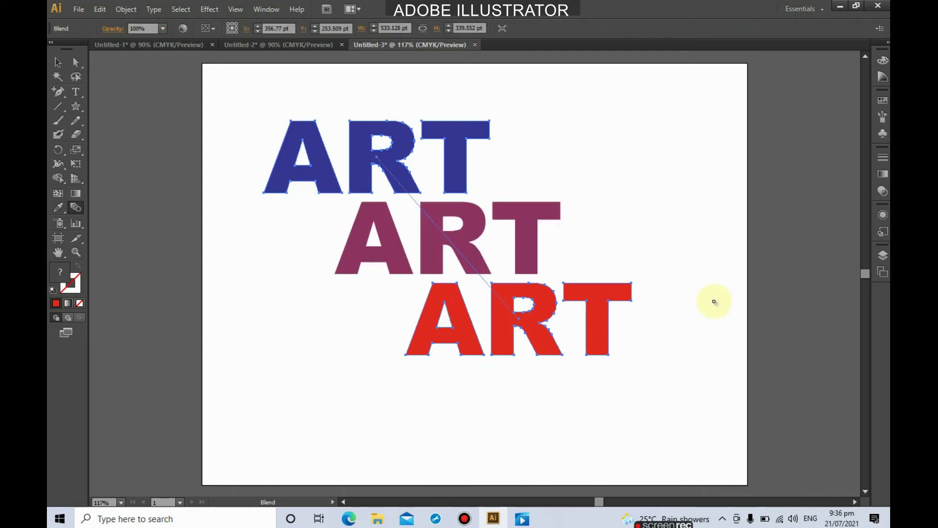
Set the ART blend's spacing to Specified Steps with 100 steps
{"action": "double_click", "coordinate": [77, 208]}
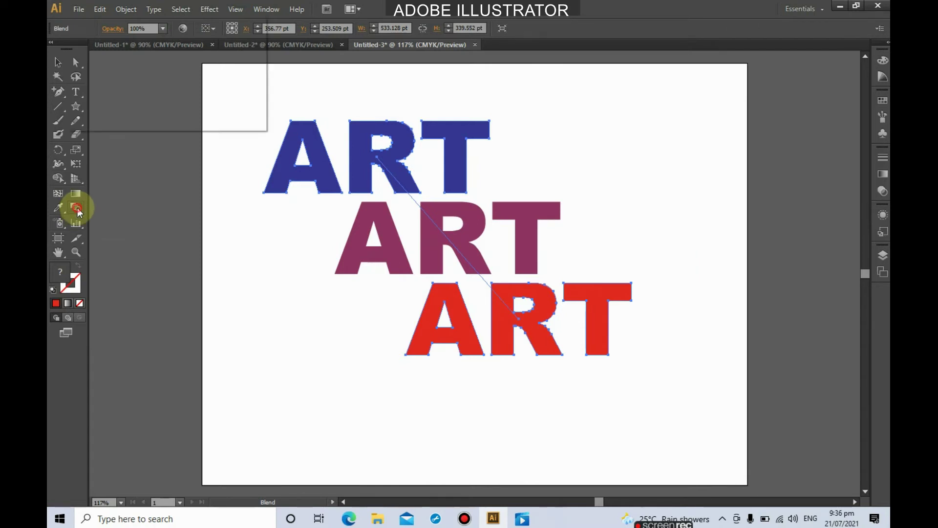
{"action": "left_click_drag", "start_coordinate": [187, 27], "coordinate": [213, 30]}
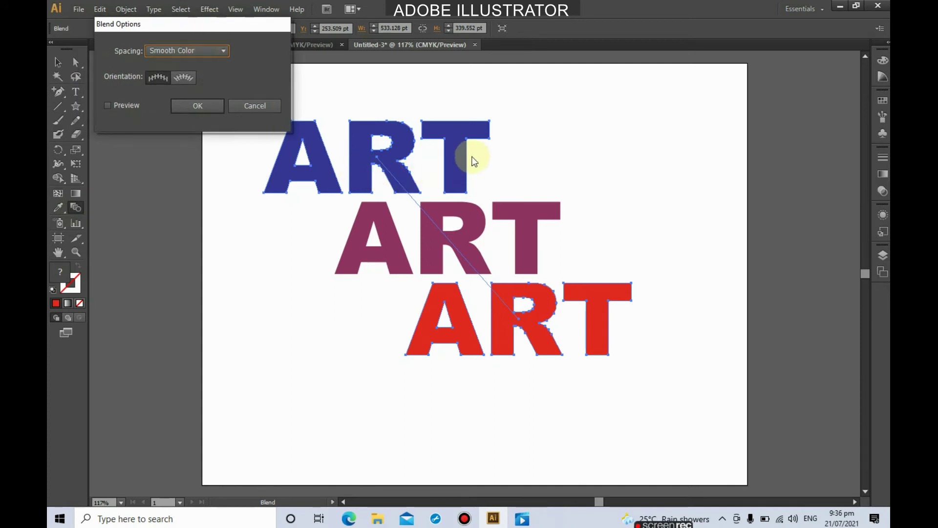
{"action": "left_click", "coordinate": [120, 105]}
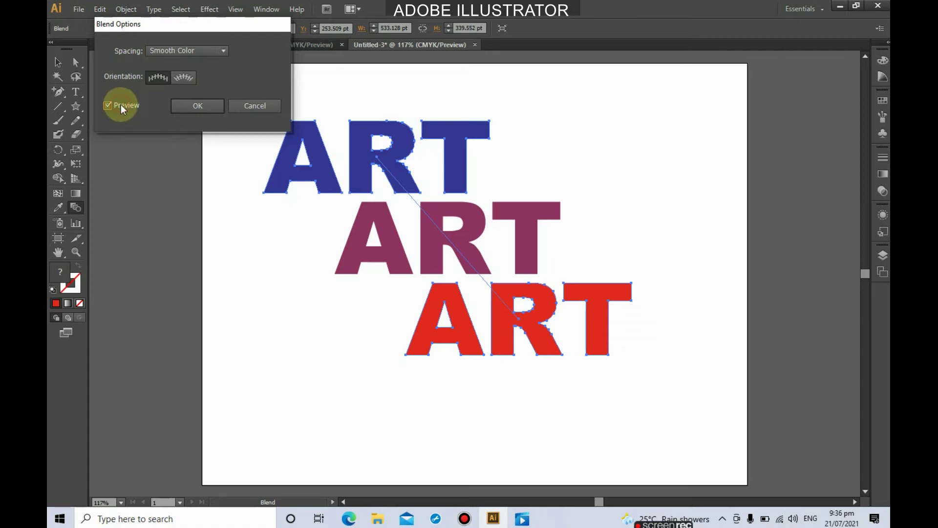
{"action": "left_click", "coordinate": [205, 51]}
{"action": "left_click", "coordinate": [194, 75]}
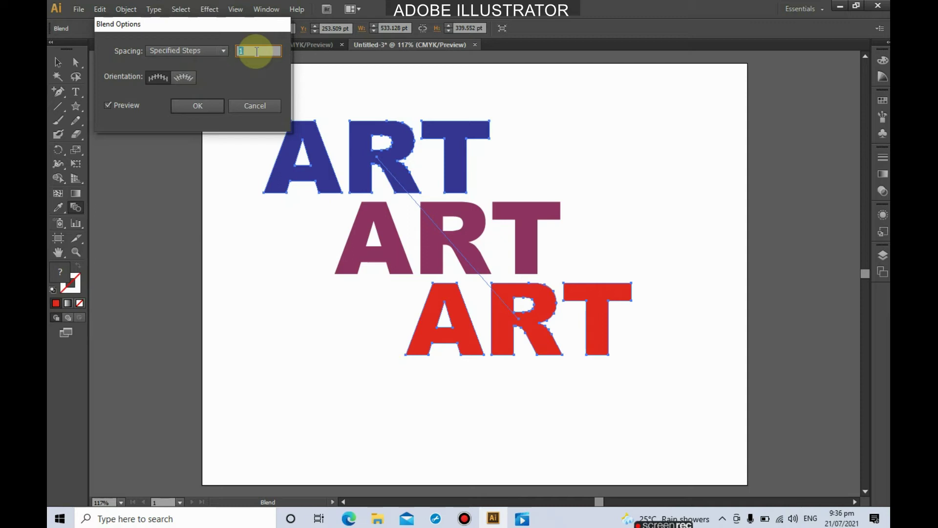
{"action": "left_click", "coordinate": [256, 52]}
{"action": "left_click", "coordinate": [219, 80]}
{"action": "left_click", "coordinate": [135, 105]}
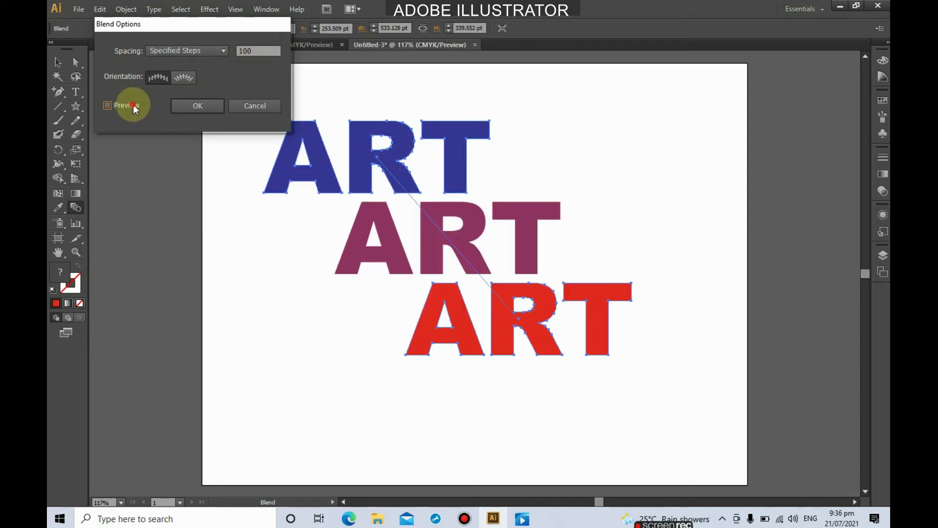
{"action": "left_click", "coordinate": [199, 105]}
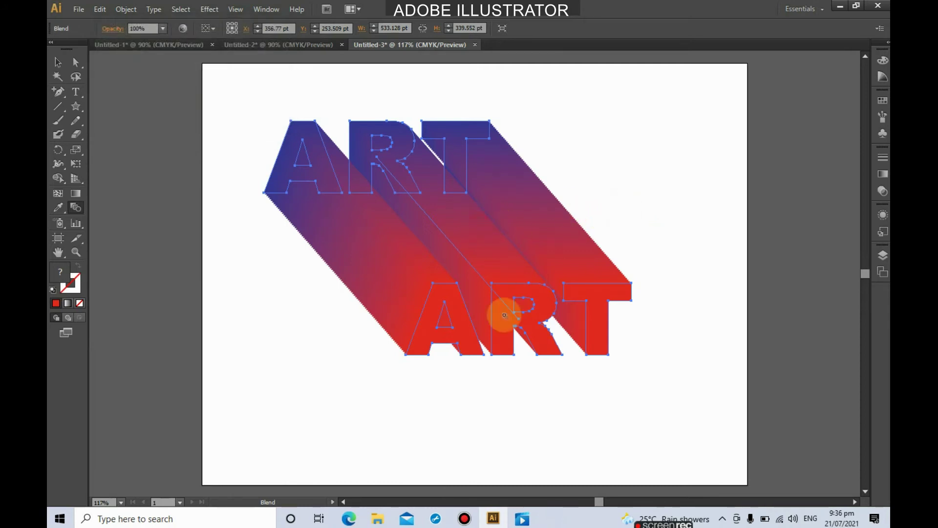
{"action": "left_click", "coordinate": [57, 62]}
{"action": "left_click", "coordinate": [247, 228]}
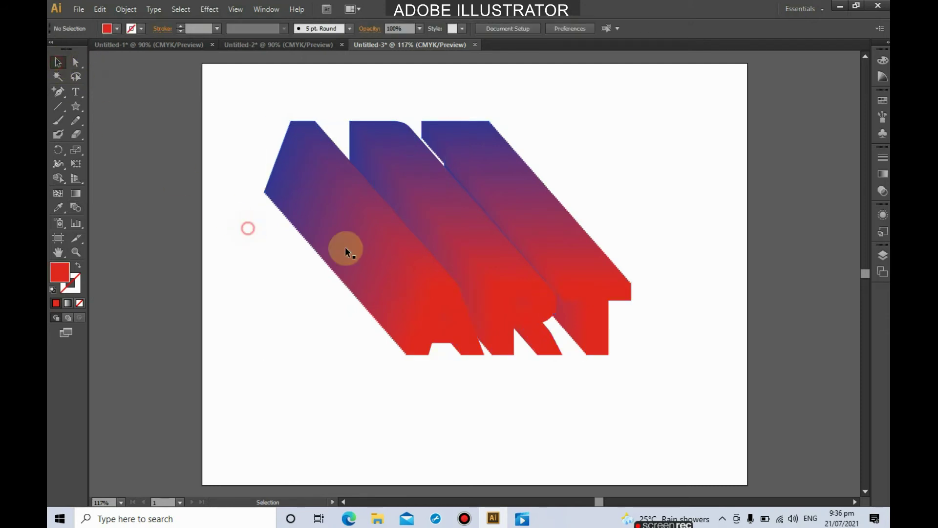
Isolate the ART blend and move its red lettering up and left, closer to the blue lettering
{"action": "left_click", "coordinate": [588, 320]}
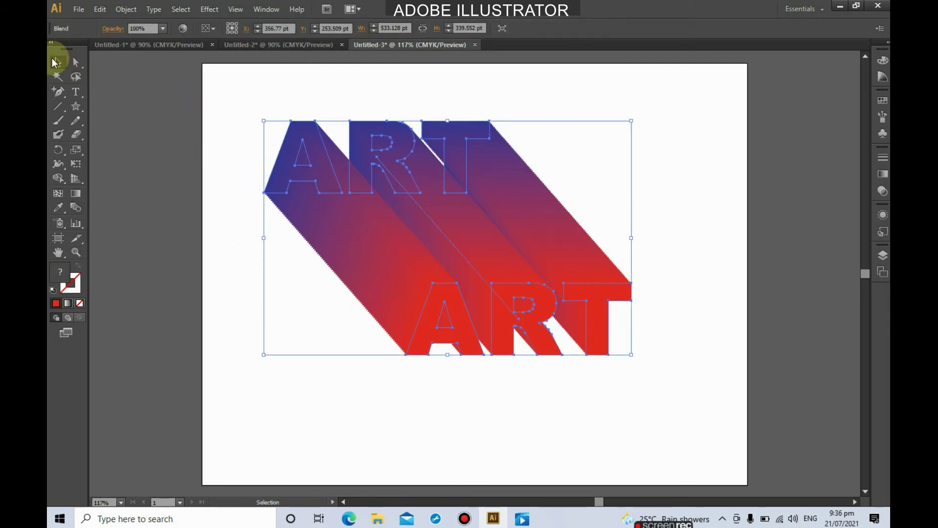
{"action": "double_click", "coordinate": [589, 340]}
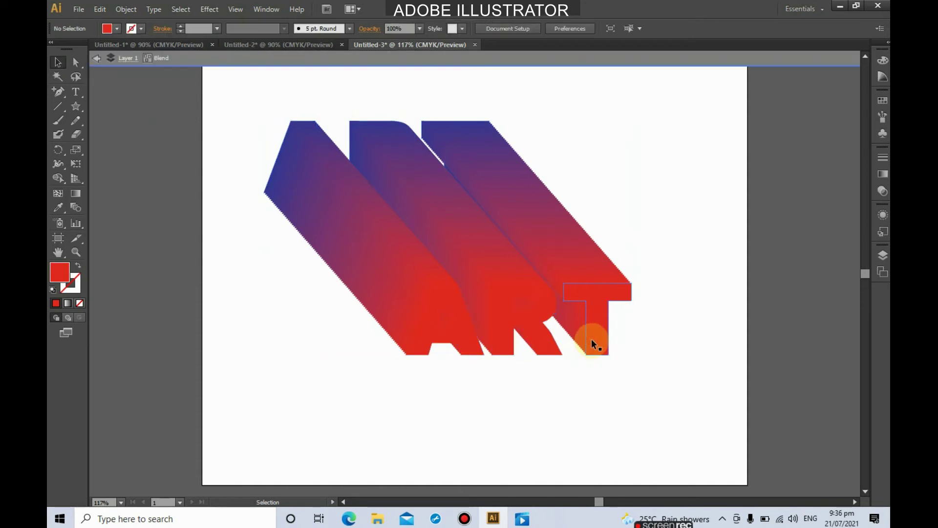
{"action": "left_click_drag", "start_coordinate": [524, 334], "coordinate": [382, 294]}
Fill the front ART lettering of the blend with black
{"action": "left_click", "coordinate": [117, 28]}
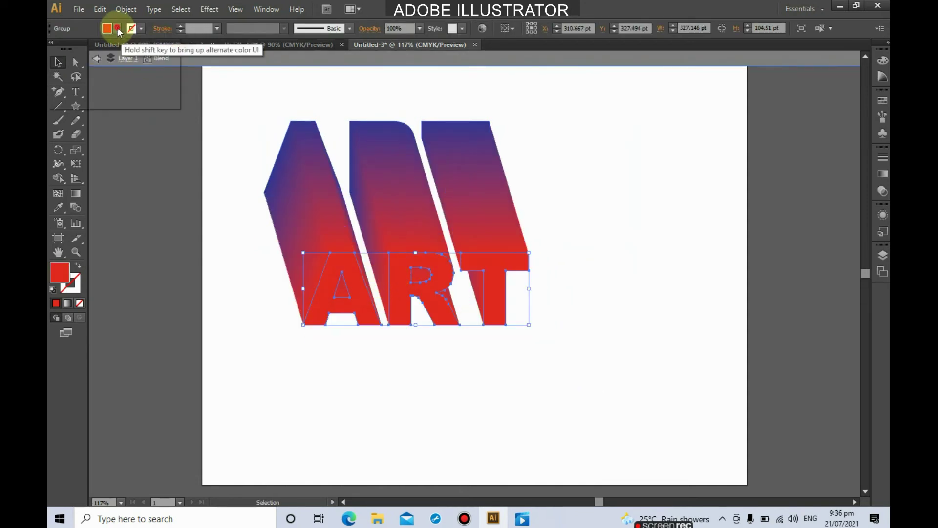
{"action": "left_click", "coordinate": [79, 50]}
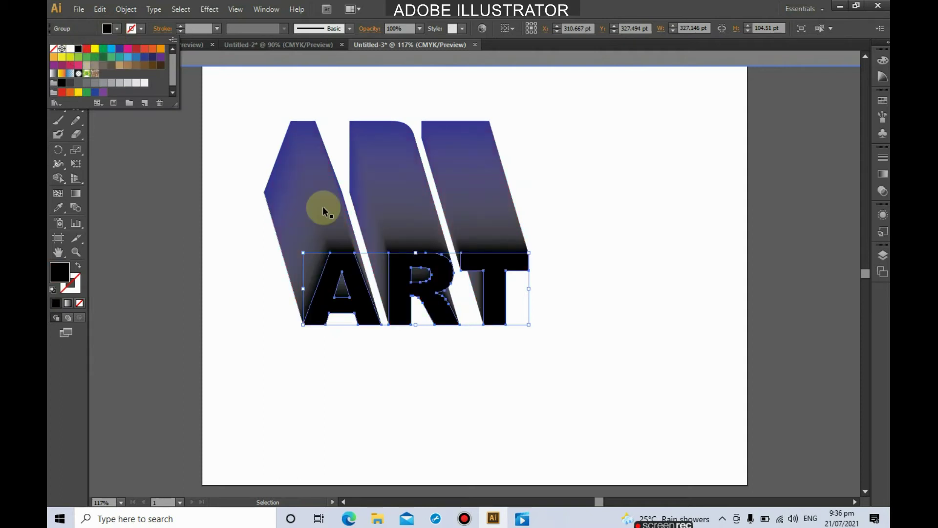
{"action": "left_click", "coordinate": [544, 327]}
Position the black ART just below and left of the blue one, exit isolation, and shift the whole blend down and right
{"action": "left_click_drag", "start_coordinate": [502, 296], "coordinate": [411, 203]}
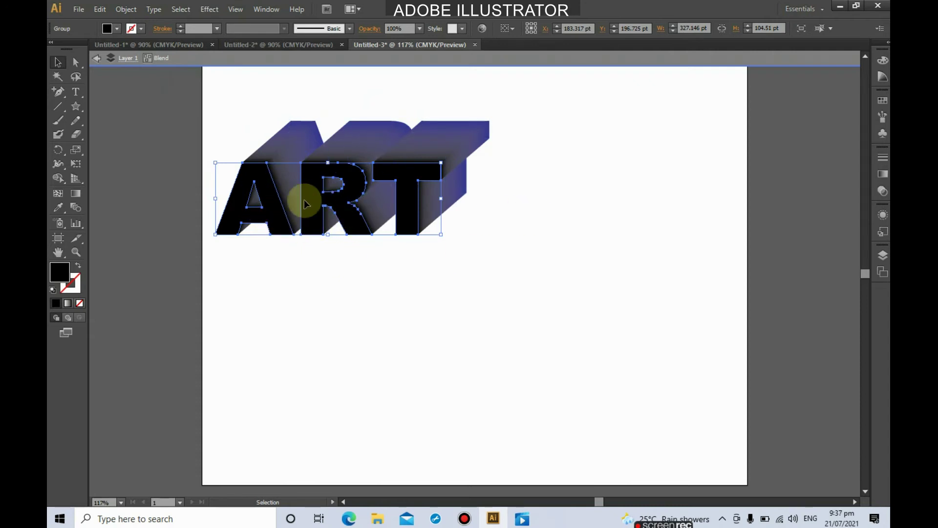
{"action": "left_click_drag", "start_coordinate": [274, 218], "coordinate": [313, 279]}
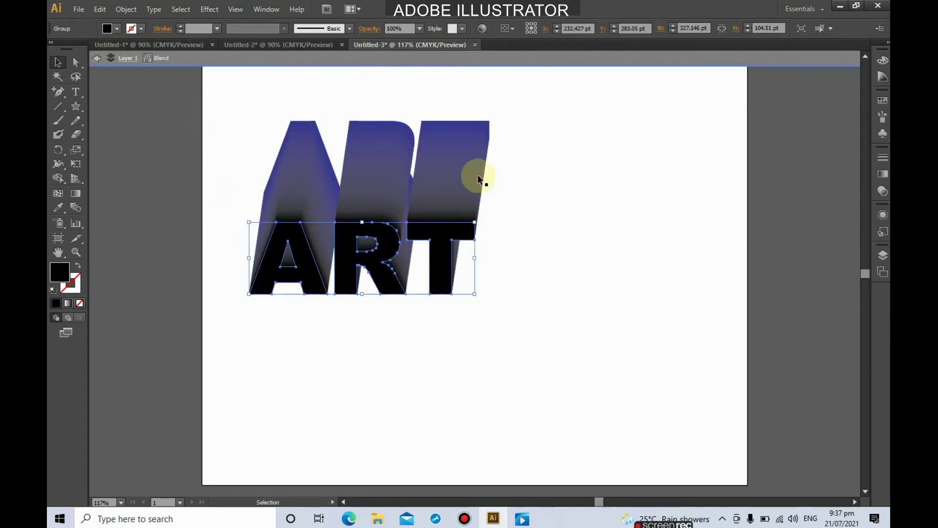
{"action": "left_click_drag", "start_coordinate": [291, 247], "coordinate": [272, 184]}
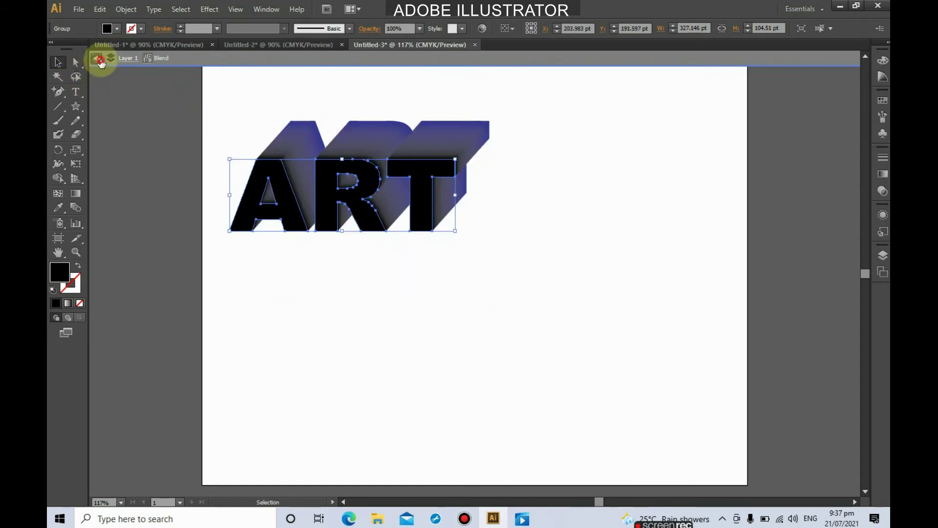
{"action": "left_click", "coordinate": [98, 59]}
{"action": "left_click", "coordinate": [101, 60]}
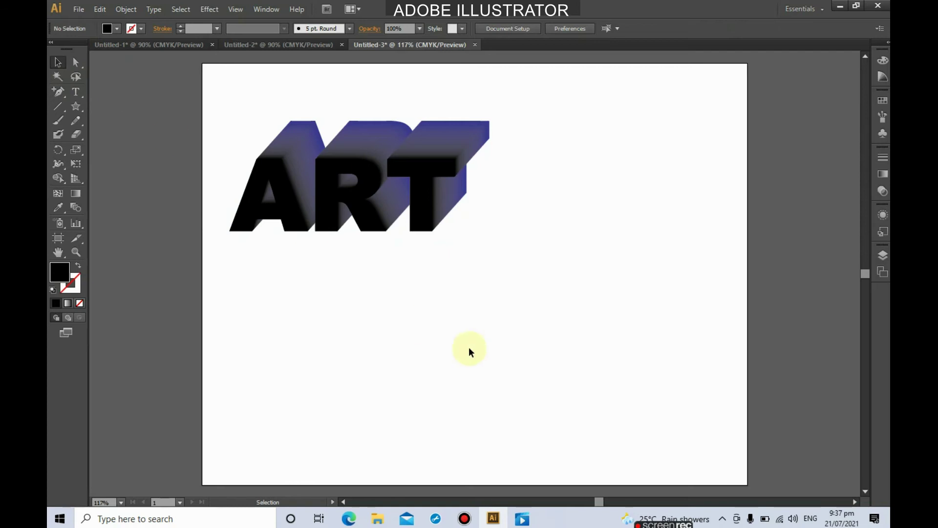
{"action": "left_click_drag", "start_coordinate": [423, 202], "coordinate": [462, 249]}
{"action": "left_click", "coordinate": [588, 334]}
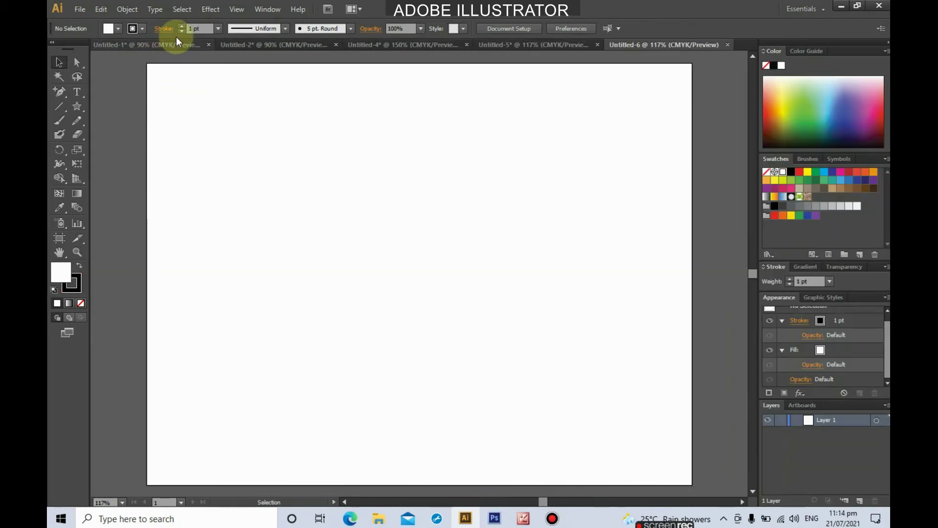
{"action": "left_click", "coordinate": [206, 10]}
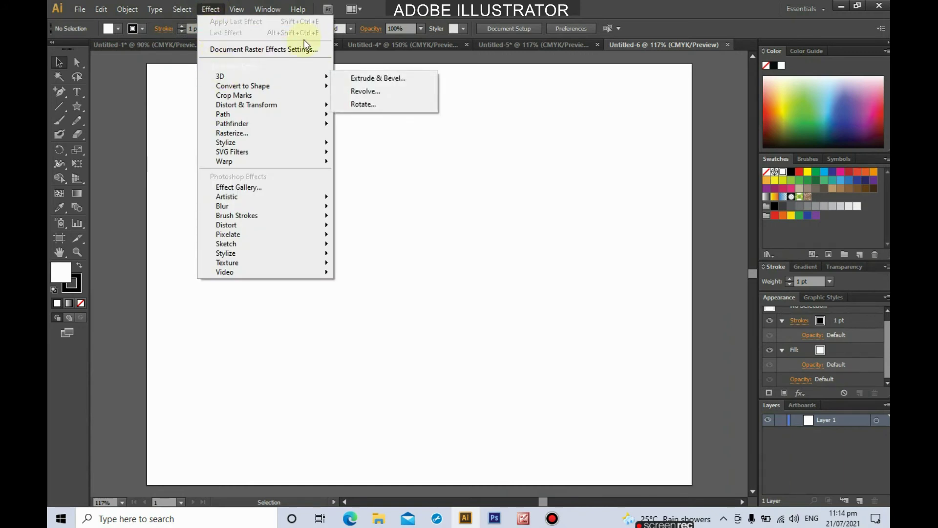
{"action": "left_click", "coordinate": [408, 9]}
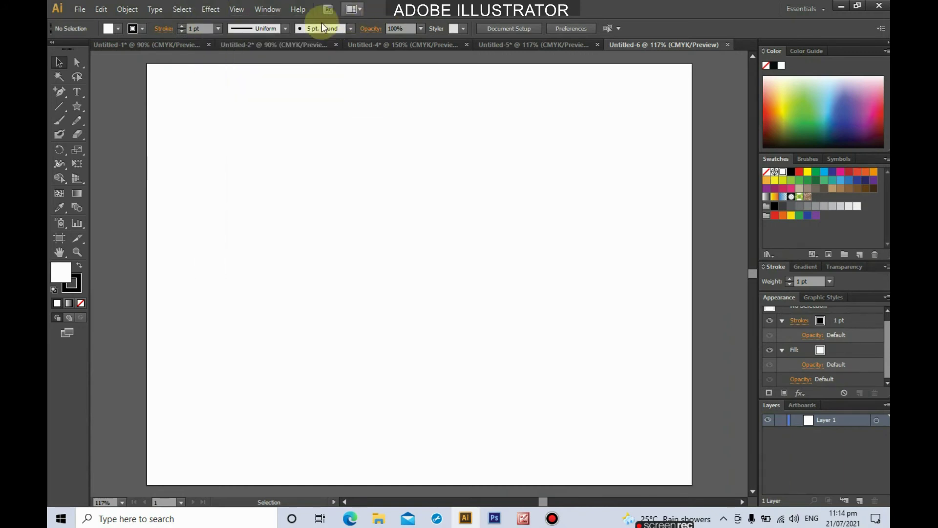
Create a wide area text box in the middle of the blank artboard containing the word ART
{"action": "left_click", "coordinate": [80, 94]}
{"action": "left_click_drag", "start_coordinate": [231, 165], "coordinate": [630, 329]}
{"action": "type", "text": "ART"}
Select all of the ART text and enlarge it to 150 pt
{"action": "key", "text": "ctrl+a"}
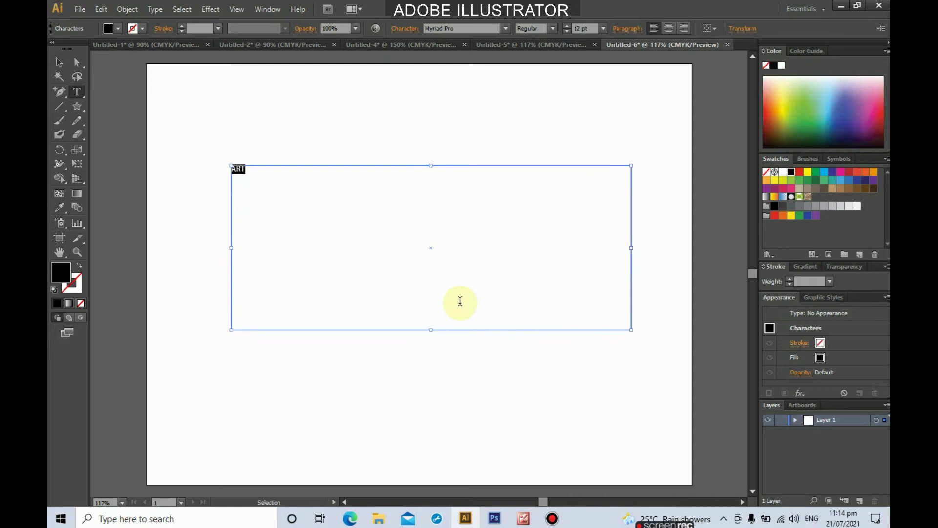
{"action": "key", "text": "ctrl"}
{"action": "key", "text": "ctrl+shift+period"}
{"action": "key", "text": "ctrl+shift+period"}
{"action": "key", "text": "ctrl+shift+period"}
{"action": "key", "text": "ctrl+shift+period"}
{"action": "key", "text": "ctrl+shift+period"}
{"action": "key", "text": "ctrl+shift+period"}
{"action": "key", "text": "ctrl+shift+period"}
{"action": "key", "text": "ctrl+shift+period"}
{"action": "key", "text": "ctrl+shift+period"}
{"action": "key", "text": "ctrl+shift+period"}
{"action": "key", "text": "ctrl+shift+period"}
{"action": "key", "text": "ctrl+shift+period"}
{"action": "key", "text": "ctrl+shift+period"}
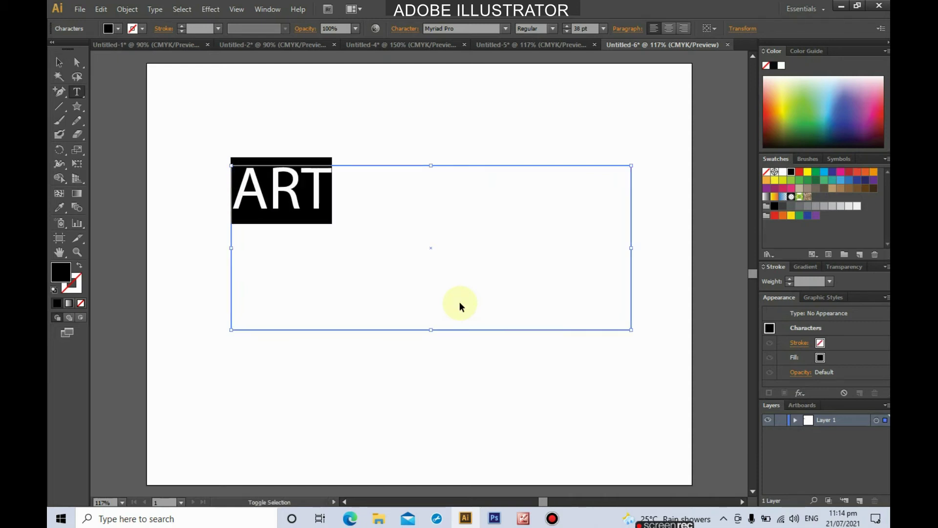
{"action": "key", "text": "ctrl+shift+period"}
{"action": "key", "text": "ctrl+shift+period"}
{"action": "key", "text": "ctrl+shift+period"}
{"action": "key", "text": "ctrl+shift+period"}
{"action": "key", "text": "ctrl+shift+period"}
{"action": "key", "text": "ctrl+shift+period"}
{"action": "key", "text": "ctrl+shift+period"}
{"action": "key", "text": "ctrl+shift+period"}
{"action": "key", "text": "ctrl+shift+period"}
{"action": "key", "text": "ctrl+shift+period"}
{"action": "key", "text": "ctrl+shift+period"}
{"action": "key", "text": "ctrl+shift+period"}
{"action": "key", "text": "ctrl+shift+period"}
{"action": "key", "text": "ctrl+shift+period"}
{"action": "key", "text": "ctrl+shift+period"}
{"action": "key", "text": "ctrl+shift+period"}
Set the ART text in Arial with the Black style
{"action": "left_click", "coordinate": [492, 24]}
{"action": "type", "text": "Arial"}
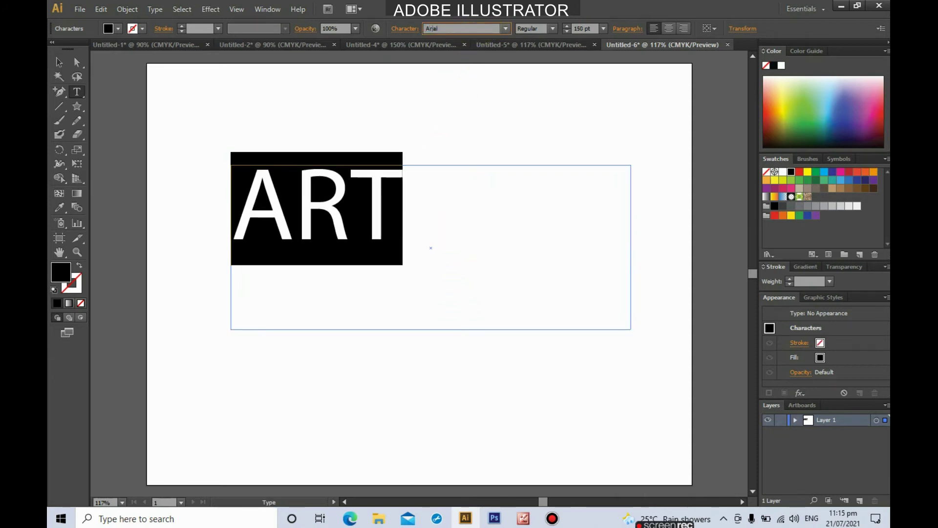
{"action": "left_click", "coordinate": [553, 28]}
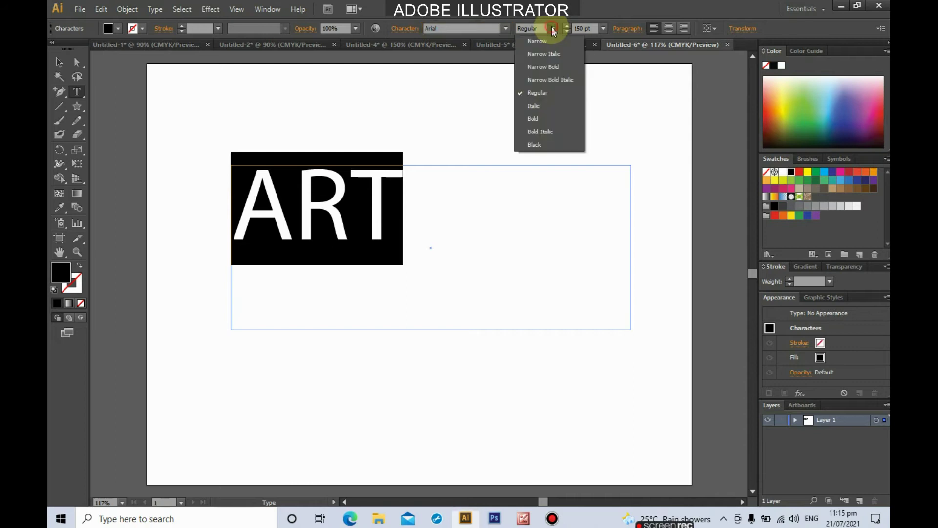
{"action": "left_click", "coordinate": [538, 145]}
{"action": "left_click", "coordinate": [561, 207]}
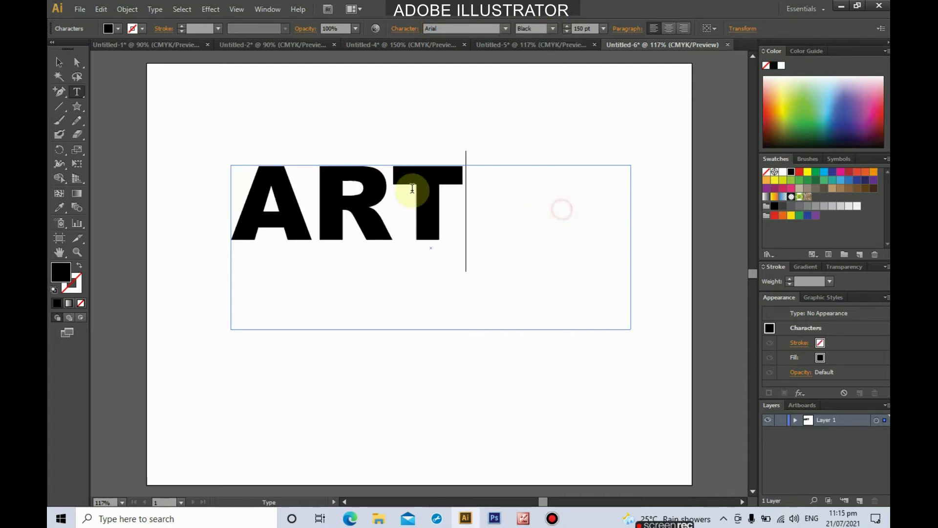
Fill the ART characters with light blue
{"action": "left_click_drag", "start_coordinate": [465, 237], "coordinate": [239, 235]}
{"action": "left_click", "coordinate": [831, 111]}
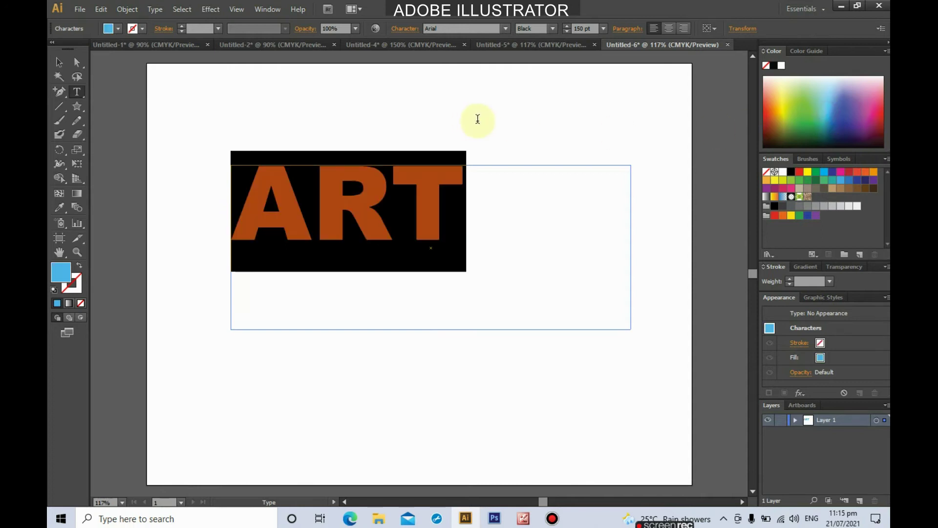
{"action": "left_click", "coordinate": [491, 117]}
{"action": "left_click_drag", "start_coordinate": [485, 199], "coordinate": [185, 206]}
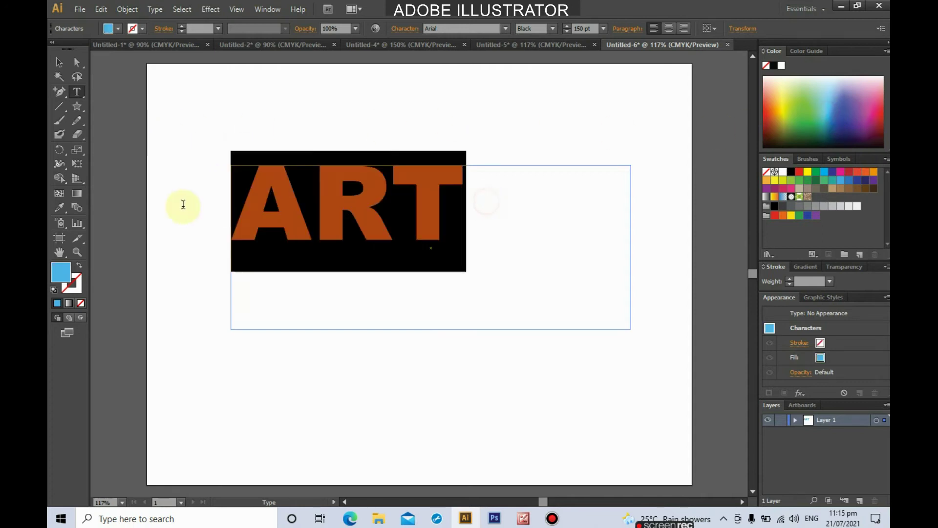
{"action": "left_click", "coordinate": [223, 119]}
Move the blue ART text about 15 pt right and 5 pt down, and deselect it
{"action": "left_click", "coordinate": [61, 63]}
{"action": "left_click_drag", "start_coordinate": [328, 194], "coordinate": [338, 199]}
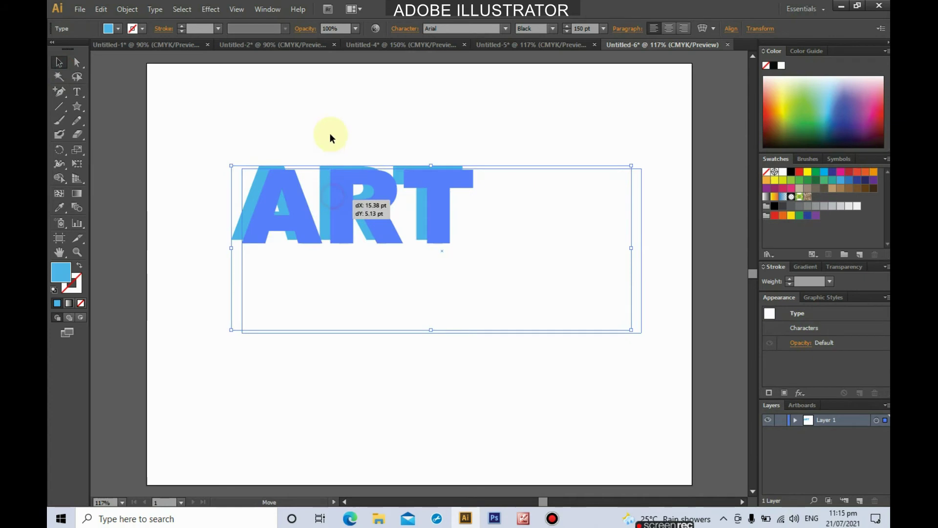
{"action": "left_click", "coordinate": [329, 132]}
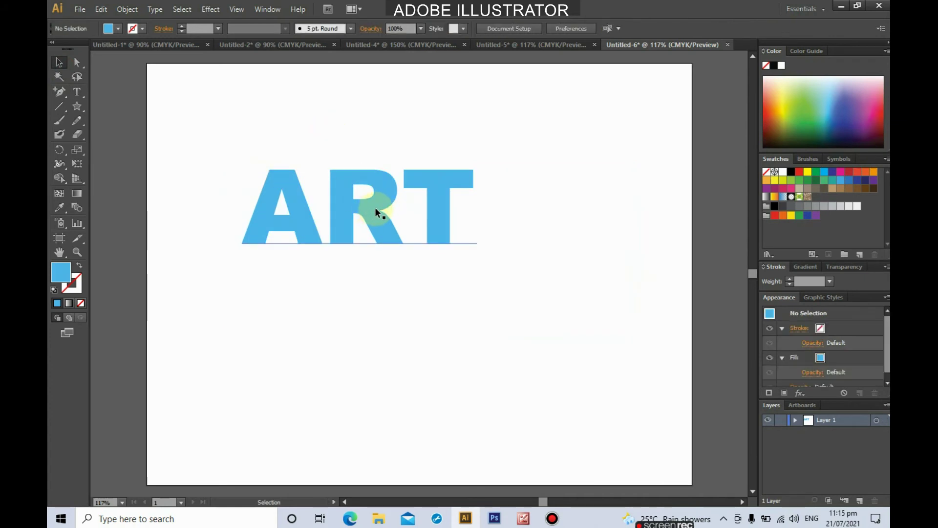
Start a 3D Extrude & Bevel effect on the ART text with the preview enabled
{"action": "left_click", "coordinate": [374, 207]}
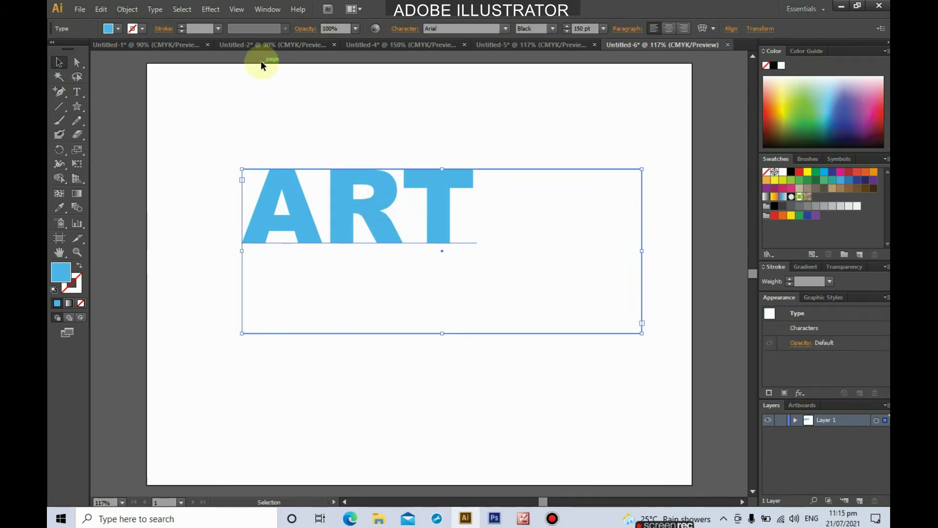
{"action": "left_click", "coordinate": [211, 10]}
{"action": "mouse_move", "coordinate": [235, 77]}
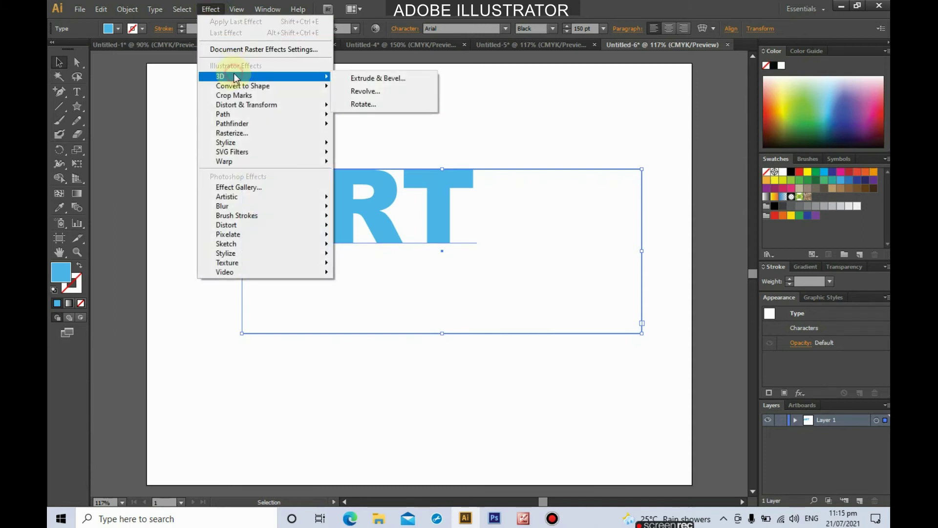
{"action": "left_click", "coordinate": [412, 80]}
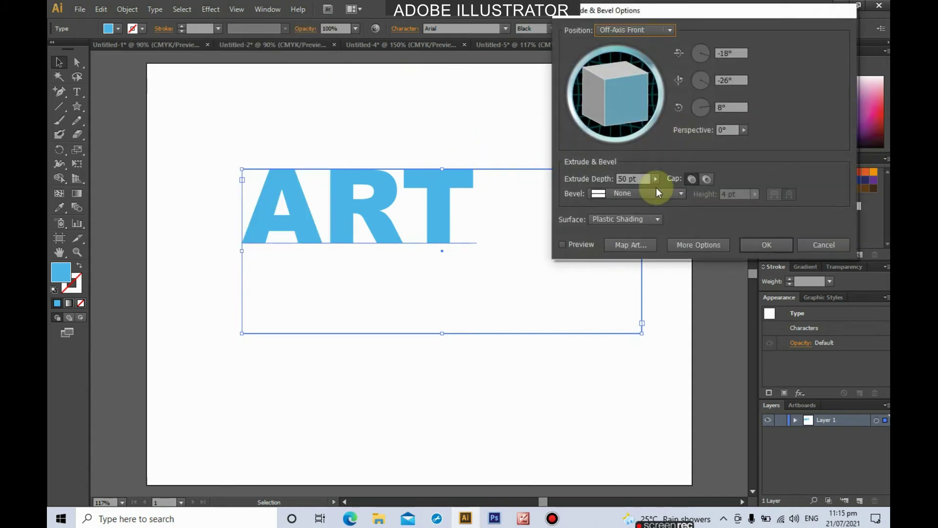
{"action": "left_click", "coordinate": [562, 245]}
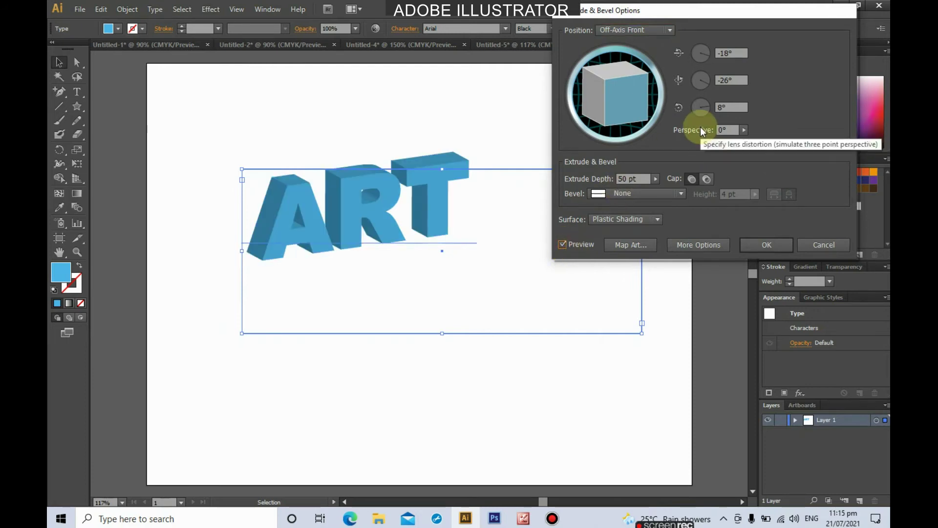
Try the Off-Axis Left, Front and Off-Axis Front positions and a custom rotation of about -23°, 5° and 19° on the extruded text
{"action": "left_click", "coordinate": [661, 32]}
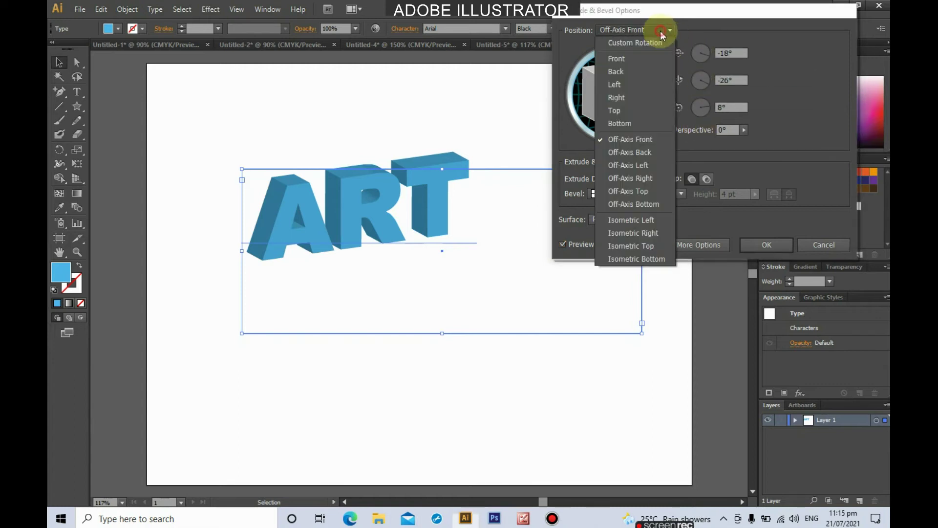
{"action": "left_click", "coordinate": [640, 165]}
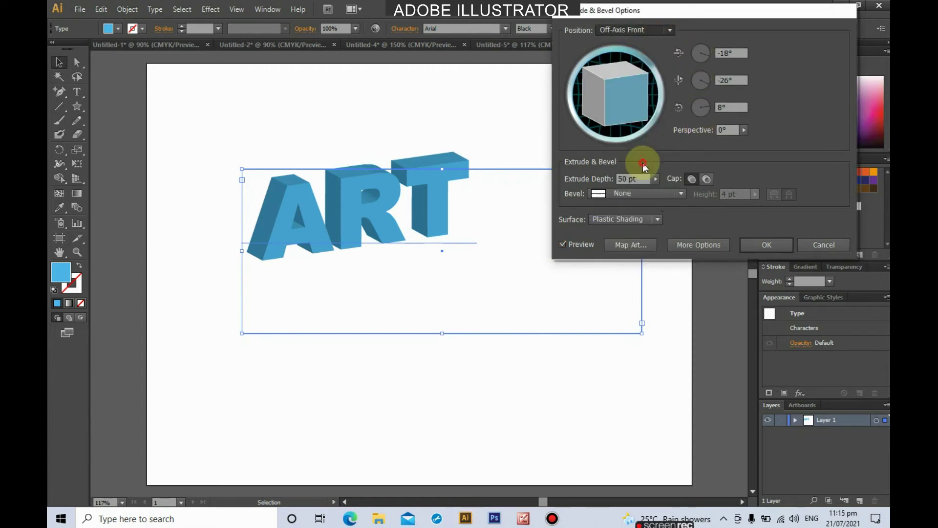
{"action": "left_click", "coordinate": [663, 31]}
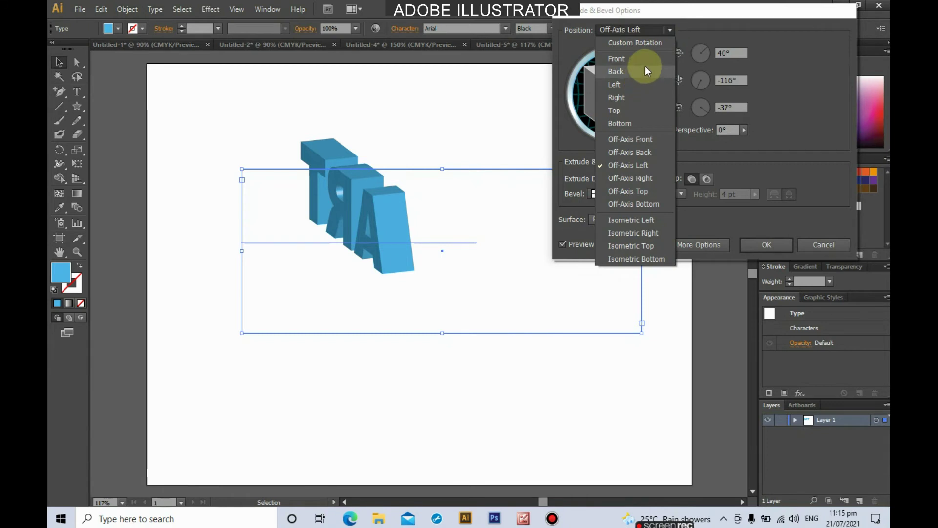
{"action": "left_click", "coordinate": [645, 63]}
{"action": "left_click", "coordinate": [666, 33]}
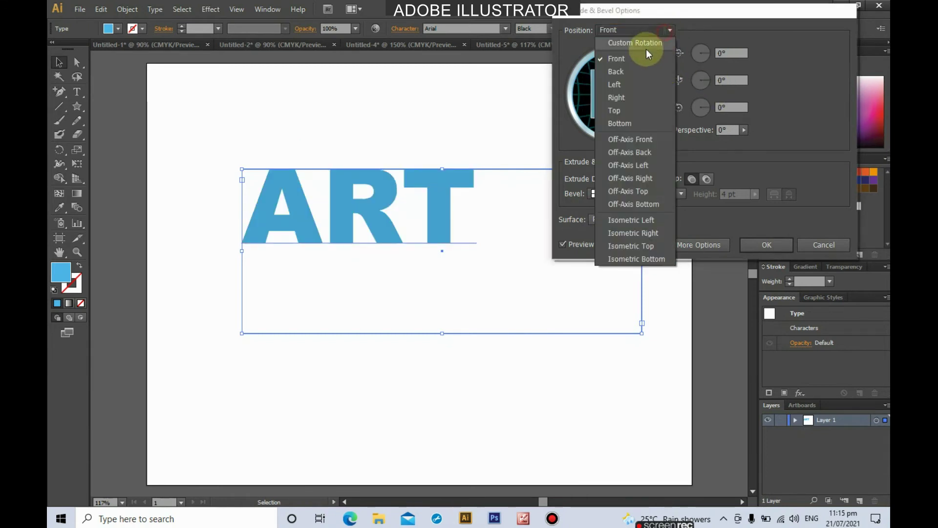
{"action": "left_click", "coordinate": [639, 140]}
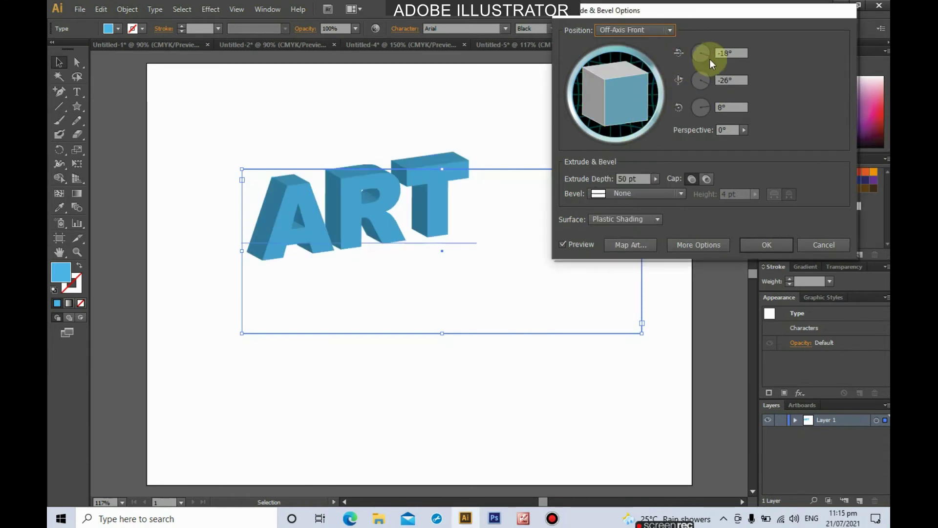
{"action": "mouse_move", "coordinate": [707, 55]}
{"action": "left_mouse_down"}
{"action": "mouse_move", "coordinate": [708, 109]}
{"action": "mouse_move", "coordinate": [700, 69]}
{"action": "left_mouse_up"}
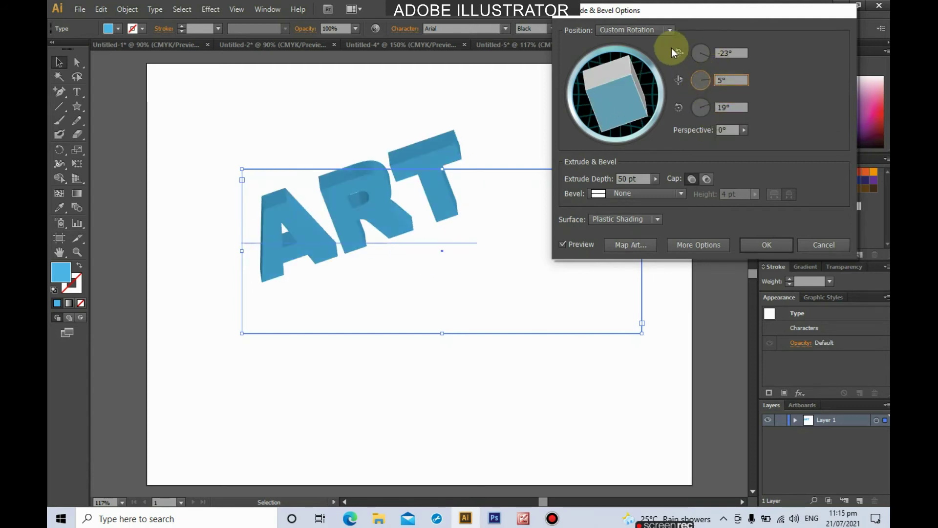
Set the extrusion's position to Off-Axis Front and apply the effect to the ART text
{"action": "left_click", "coordinate": [658, 33]}
{"action": "left_click", "coordinate": [643, 142]}
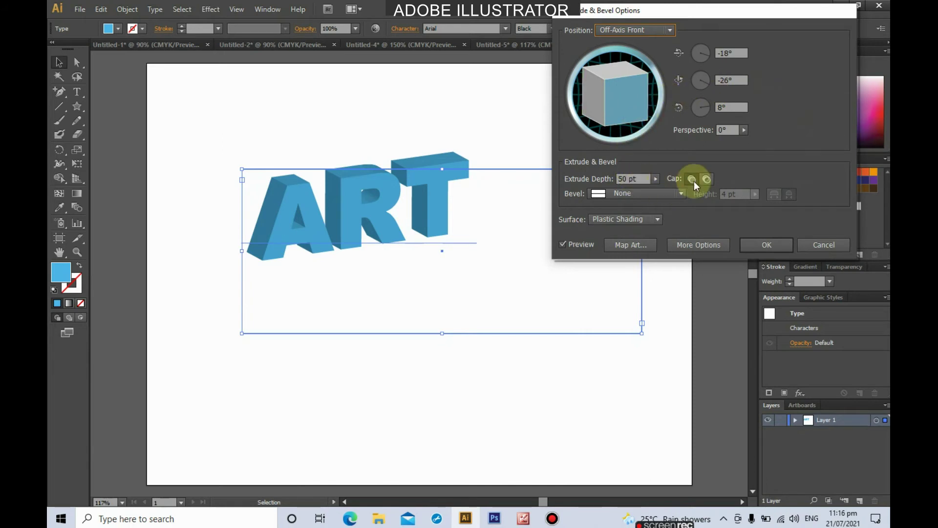
{"action": "left_click", "coordinate": [761, 244]}
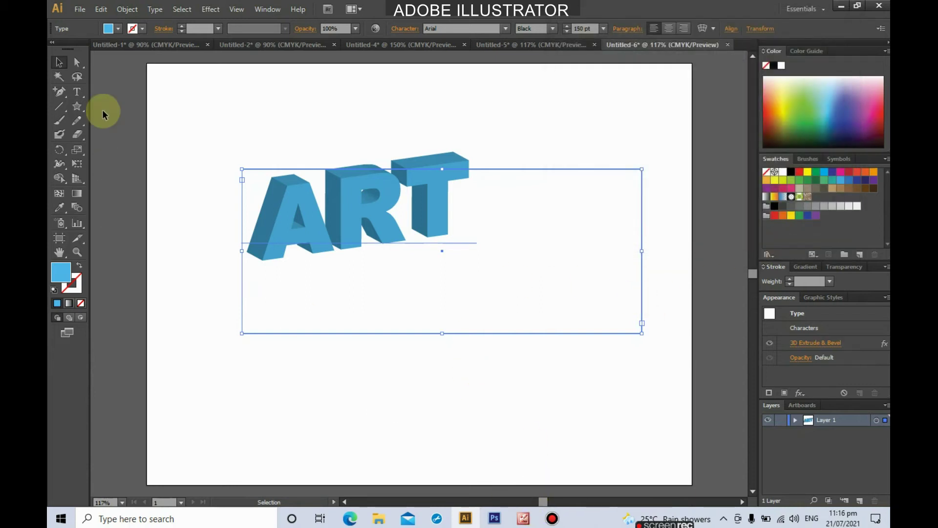
Create a new landscape Letter document, 792 by 612 pt, in CMYK mode
{"action": "left_click", "coordinate": [80, 9]}
{"action": "left_click", "coordinate": [89, 24]}
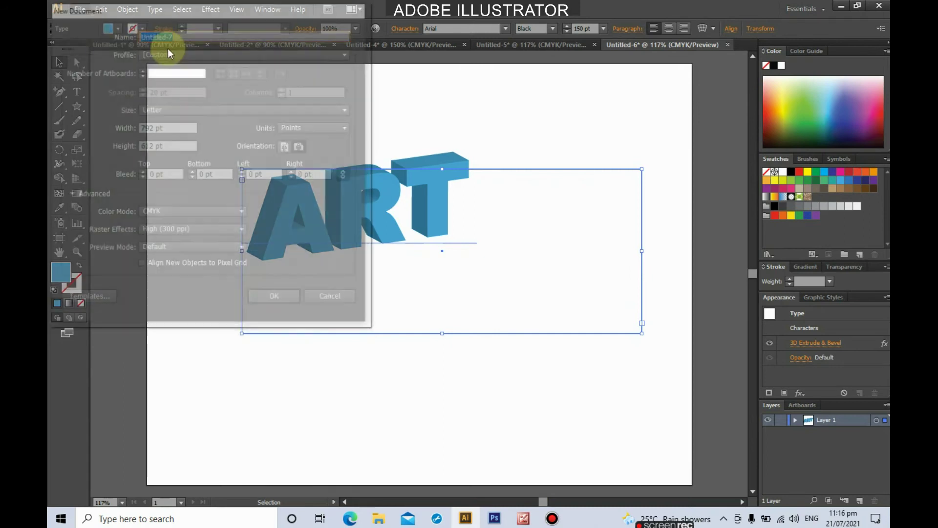
{"action": "left_click", "coordinate": [275, 306]}
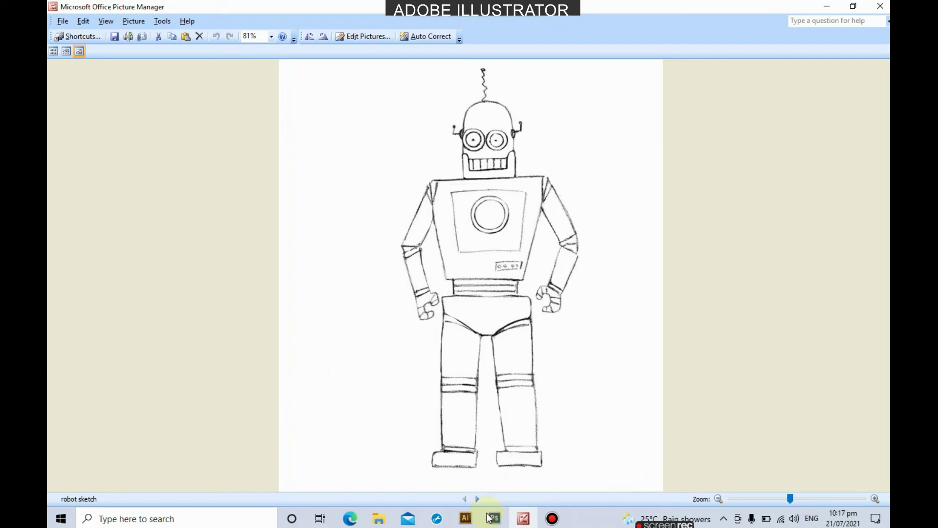
Switch to Illustrator and place the robot sketch JPG from the desktop into the blank document
{"action": "left_click", "coordinate": [472, 522]}
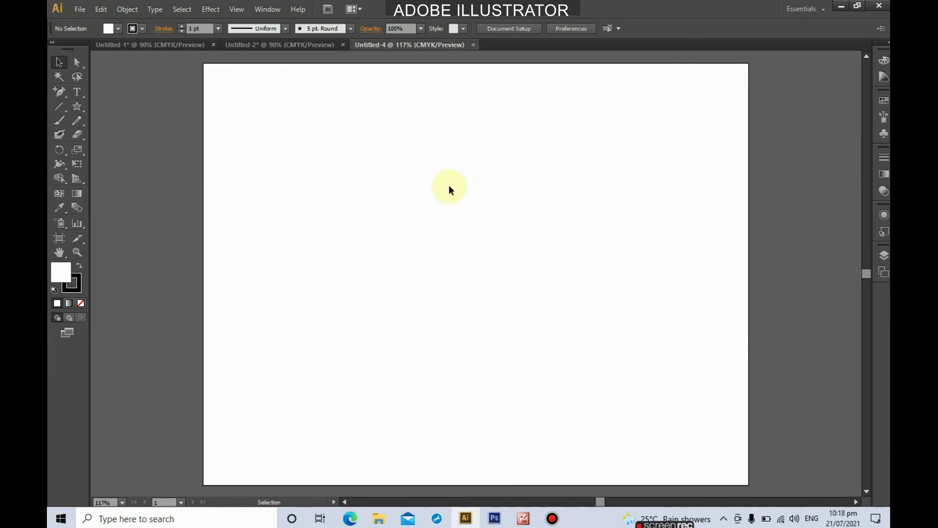
{"action": "left_click", "coordinate": [80, 10]}
{"action": "left_click", "coordinate": [128, 201]}
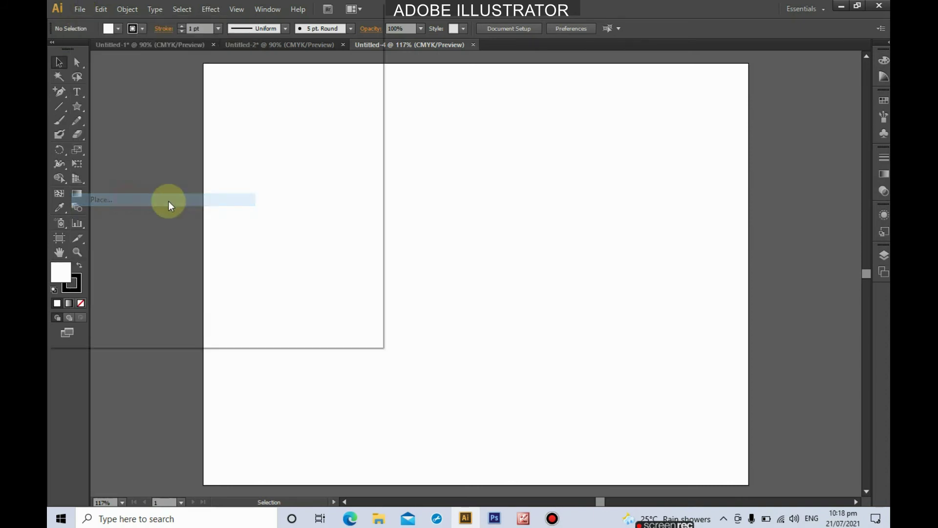
{"action": "scroll", "coordinate": [186, 166], "scroll_direction": "down", "scroll_amount": 10}
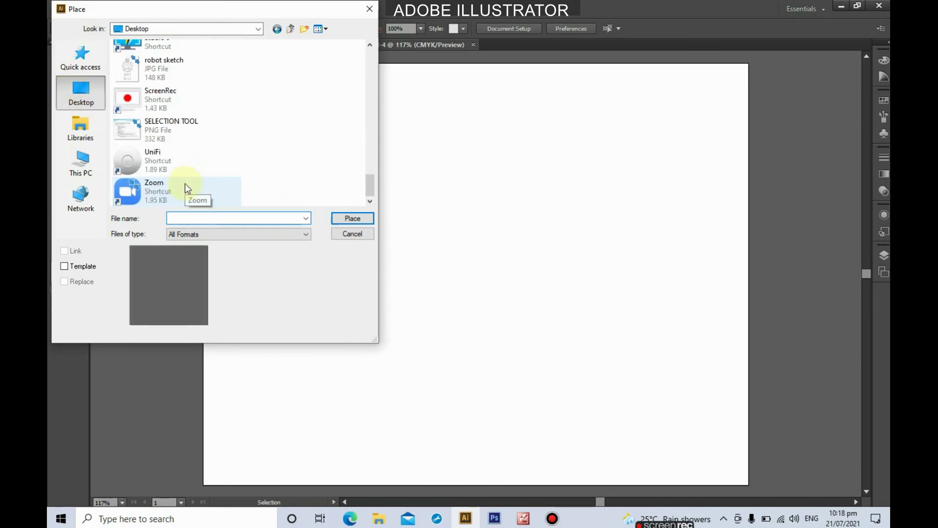
{"action": "scroll", "coordinate": [188, 182], "scroll_direction": "up", "scroll_amount": 2}
{"action": "double_click", "coordinate": [165, 148]}
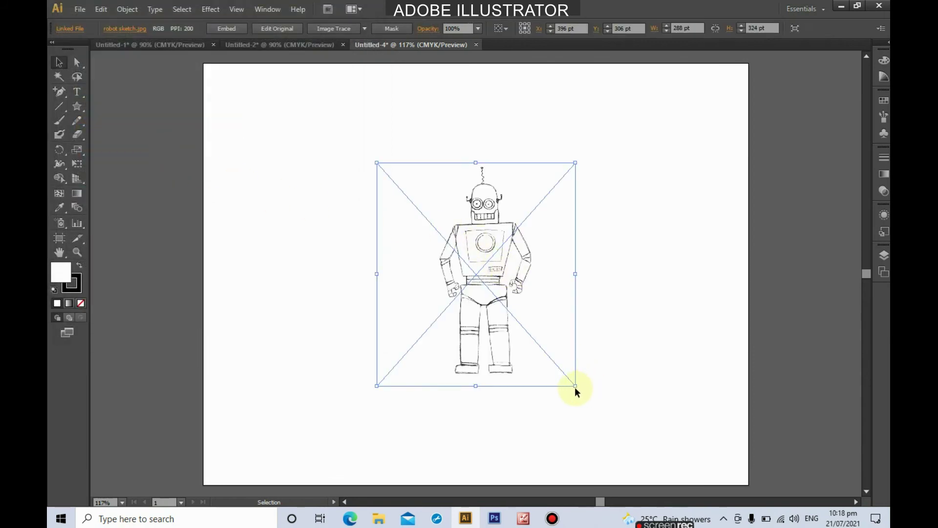
Scale the robot sketch to about 479 by 539 pt, position it near the middle of the artboard, and deselect it
{"action": "left_click_drag", "start_coordinate": [572, 386], "coordinate": [654, 459]}
{"action": "left_click_drag", "start_coordinate": [541, 335], "coordinate": [499, 253]}
{"action": "left_click_drag", "start_coordinate": [605, 397], "coordinate": [670, 469]}
{"action": "left_click_drag", "start_coordinate": [540, 318], "coordinate": [499, 309]}
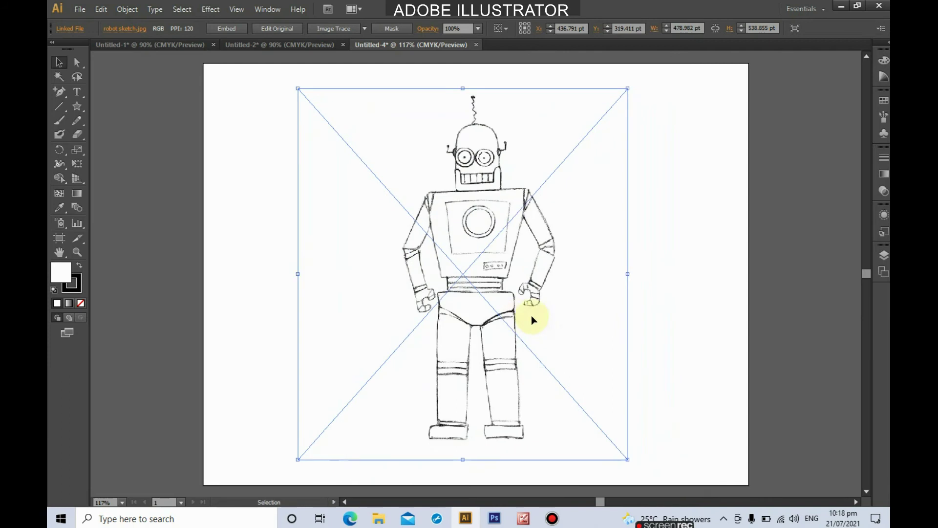
{"action": "left_click", "coordinate": [664, 305]}
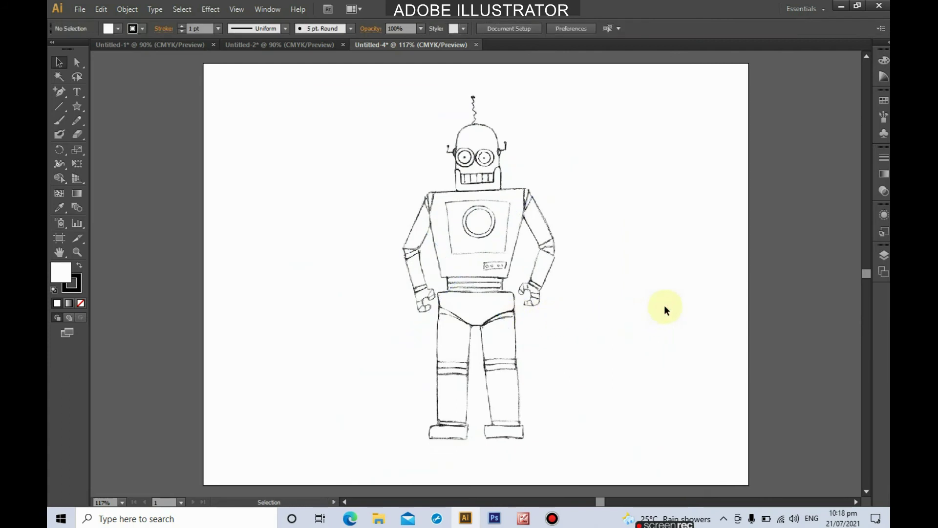
Trace the robot sketch with Image Trace using the default preset
{"action": "left_click", "coordinate": [500, 252]}
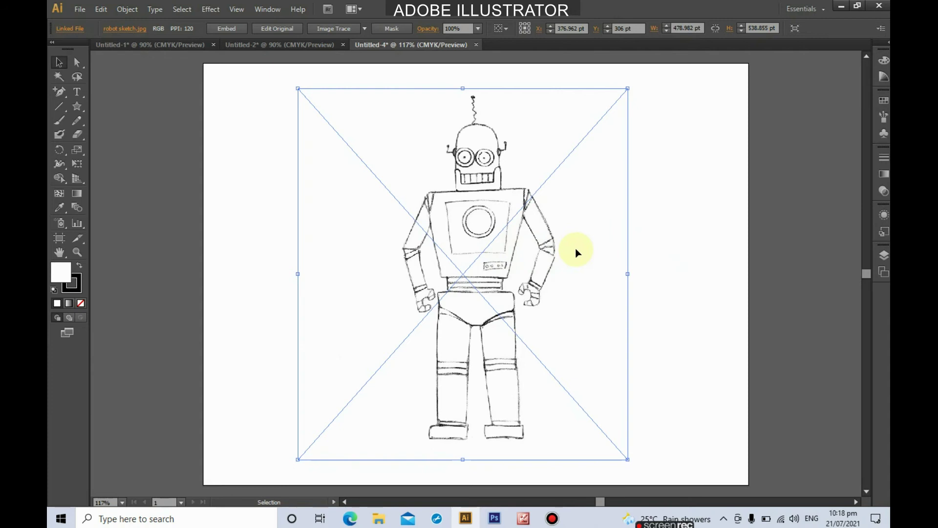
{"action": "left_click", "coordinate": [336, 28]}
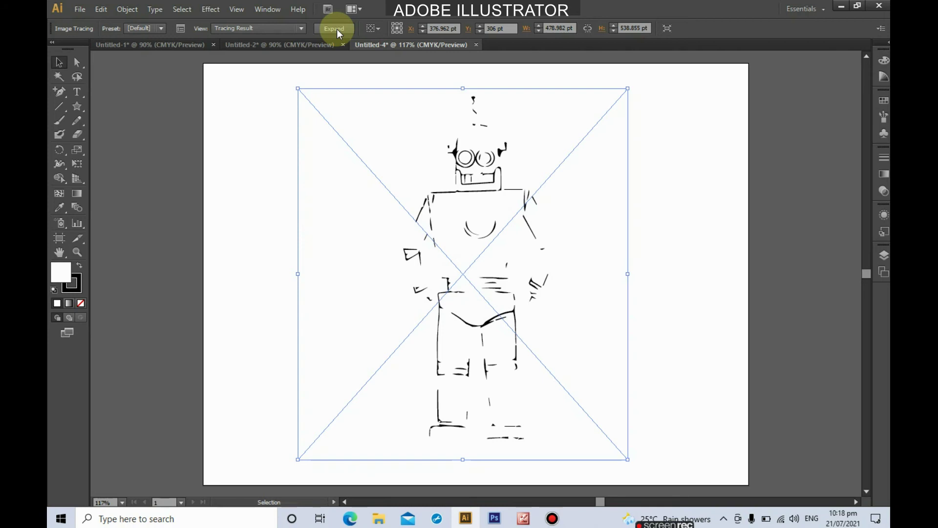
Open the Image Trace settings and raise the black-and-white threshold to 253 for the robot tracing
{"action": "left_click", "coordinate": [269, 10]}
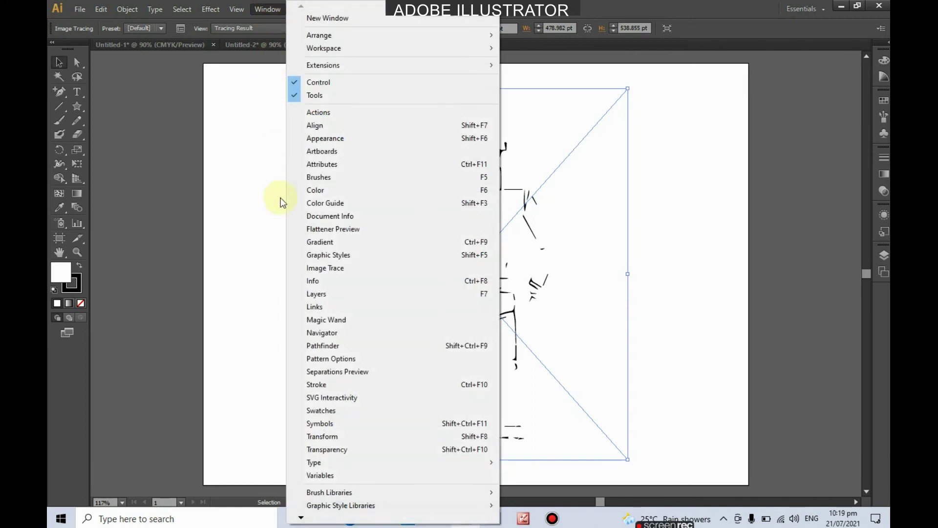
{"action": "left_click", "coordinate": [332, 269]}
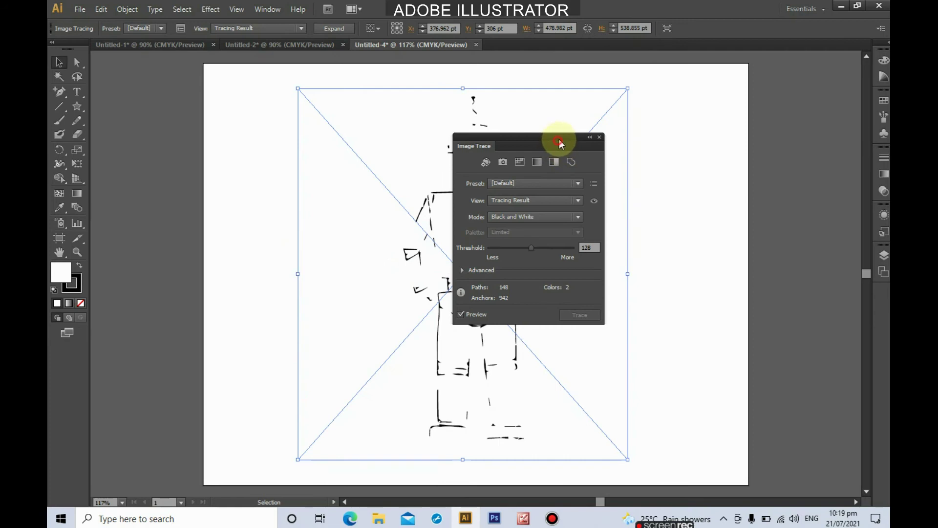
{"action": "left_click_drag", "start_coordinate": [560, 140], "coordinate": [802, 45]}
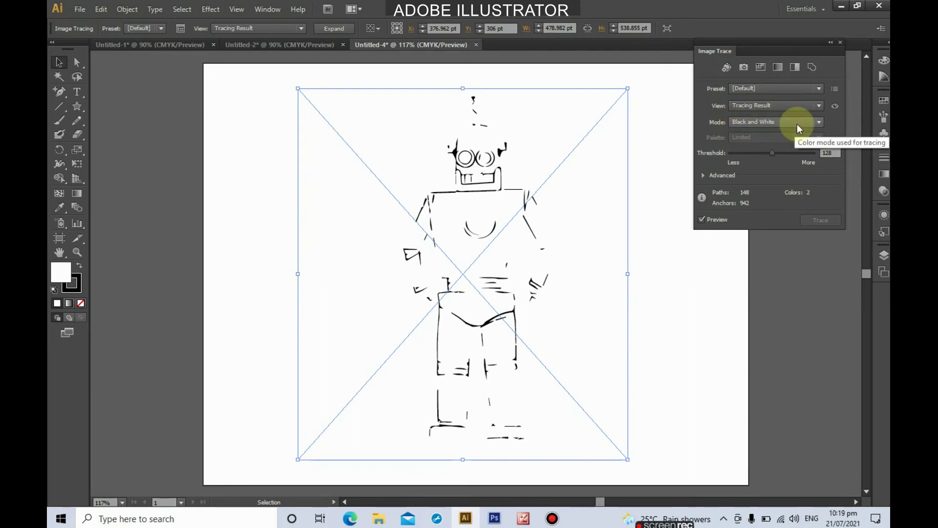
{"action": "left_click", "coordinate": [774, 152]}
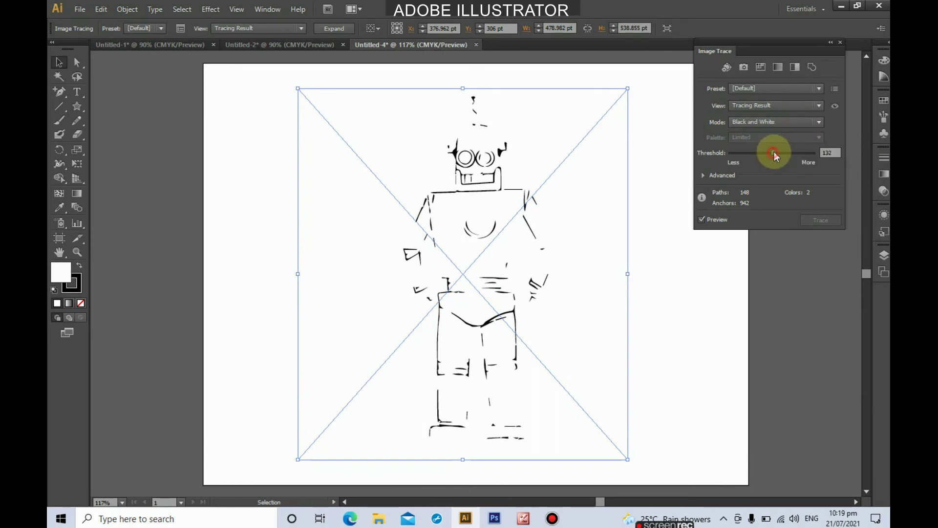
{"action": "left_click_drag", "start_coordinate": [801, 156], "coordinate": [808, 157]}
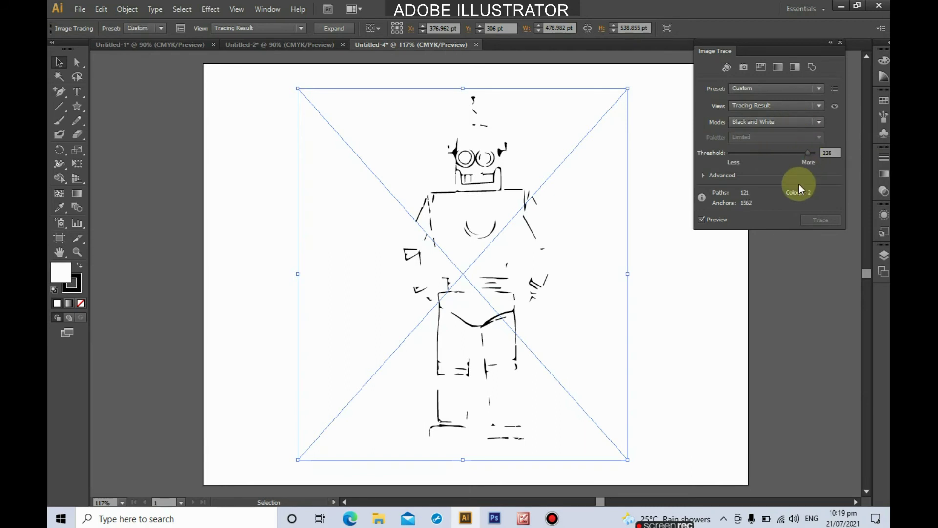
{"action": "left_click", "coordinate": [809, 153]}
{"action": "left_click", "coordinate": [811, 154]}
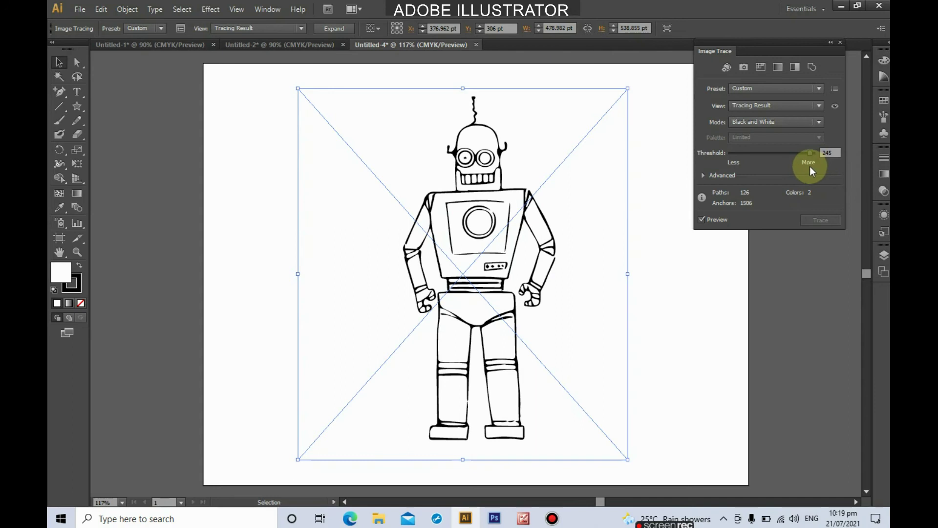
{"action": "left_click_drag", "start_coordinate": [808, 153], "coordinate": [811, 153]}
{"action": "left_click", "coordinate": [811, 153]}
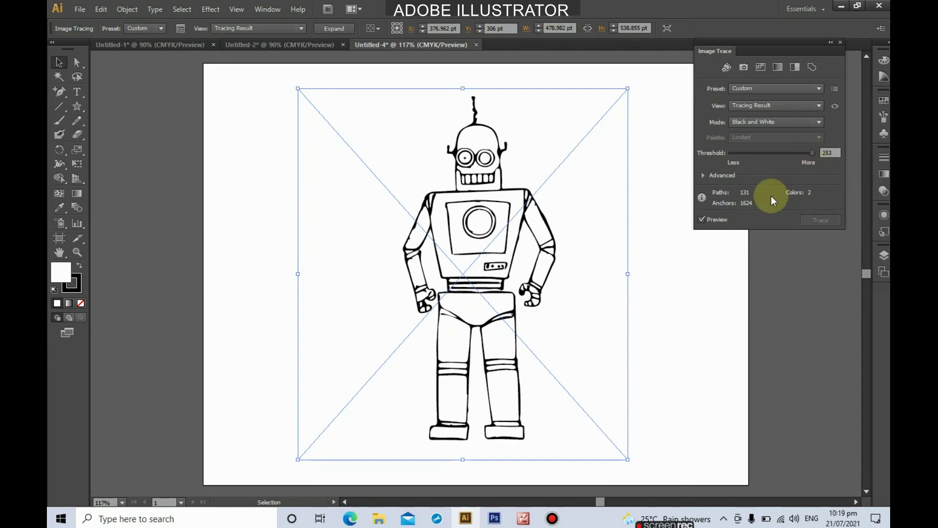
Set the tracing's advanced options to paths 44%, corners 48% and noise 1 px, and close the Image Trace settings
{"action": "left_click", "coordinate": [702, 174]}
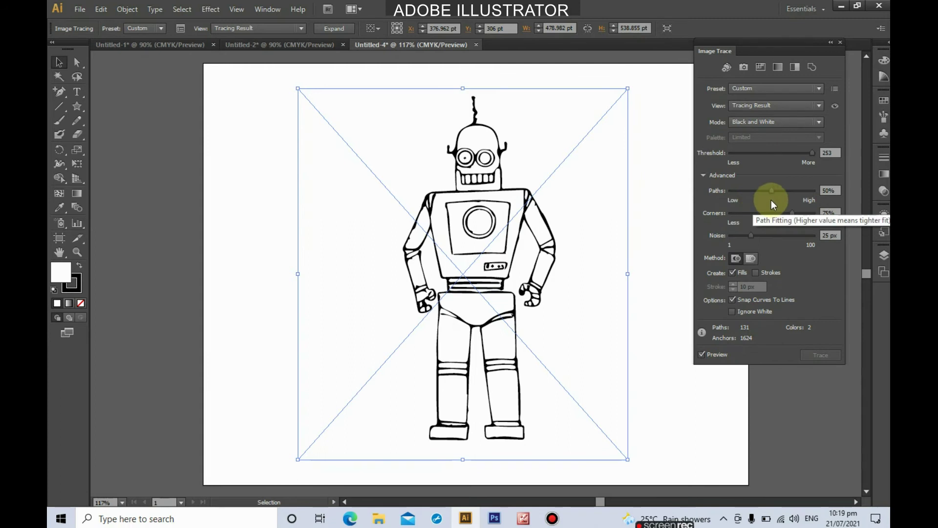
{"action": "mouse_move", "coordinate": [772, 190]}
{"action": "left_mouse_down"}
{"action": "mouse_move", "coordinate": [737, 195]}
{"action": "mouse_move", "coordinate": [812, 191]}
{"action": "left_mouse_up"}
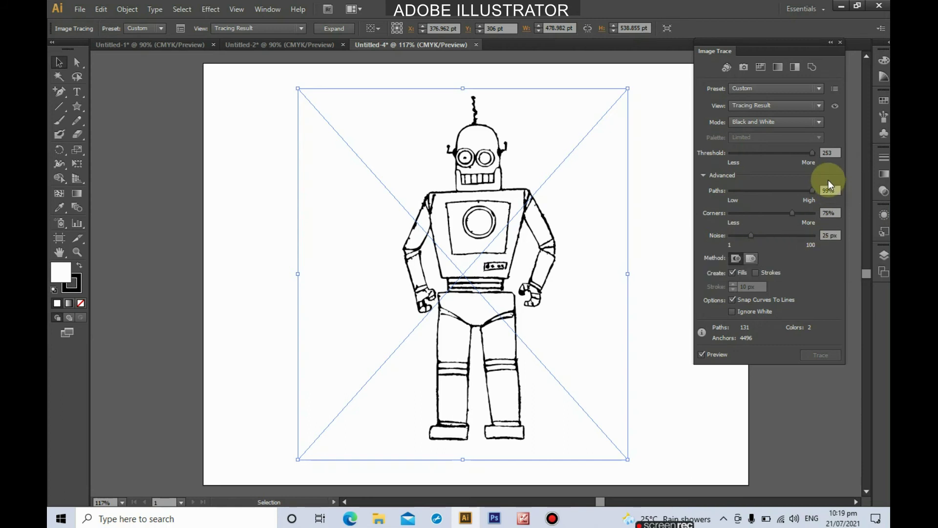
{"action": "mouse_move", "coordinate": [791, 213]}
{"action": "left_mouse_down"}
{"action": "mouse_move", "coordinate": [811, 214]}
{"action": "mouse_move", "coordinate": [775, 213]}
{"action": "mouse_move", "coordinate": [796, 191]}
{"action": "mouse_move", "coordinate": [768, 192]}
{"action": "left_mouse_up"}
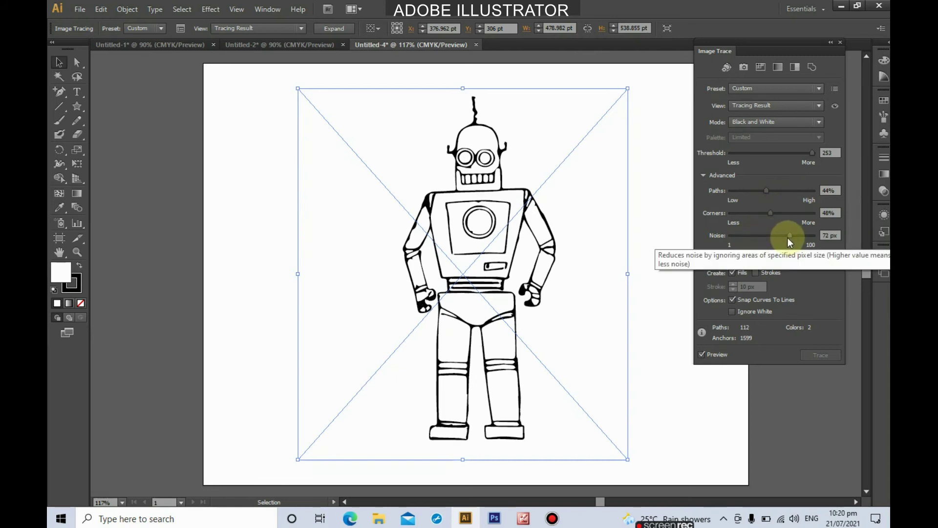
{"action": "left_click_drag", "start_coordinate": [788, 236], "coordinate": [696, 239]}
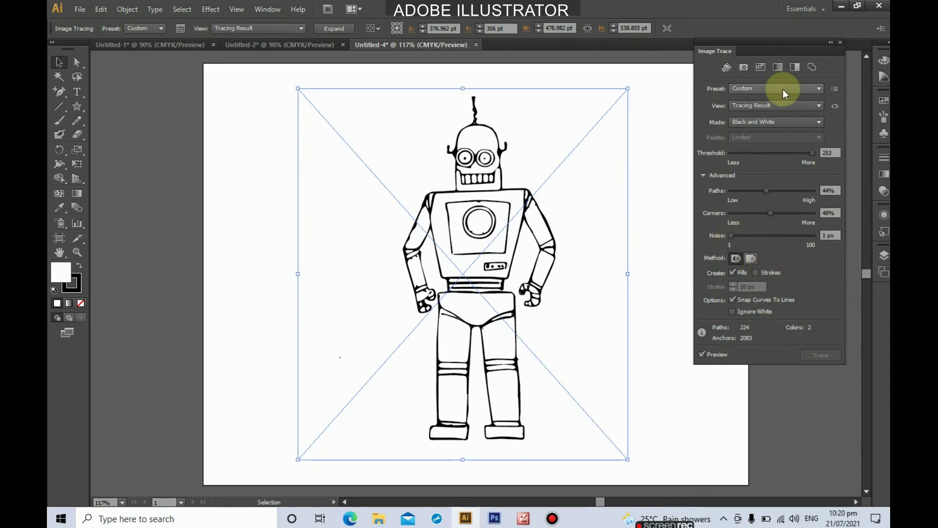
{"action": "left_click", "coordinate": [840, 43]}
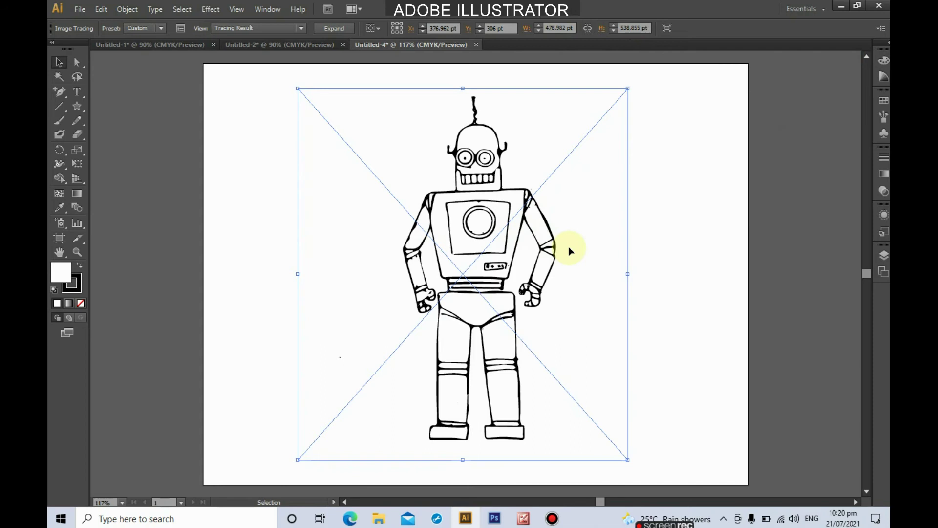
Expand the robot tracing into editable paths and shift the resulting group slightly, to about X 383 pt, Y 306 pt
{"action": "left_click", "coordinate": [333, 28]}
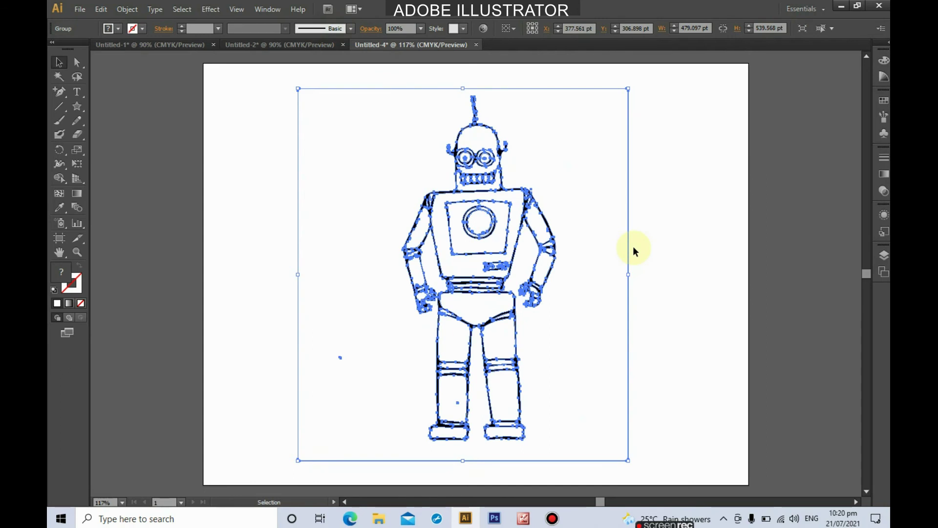
{"action": "key", "text": "ctrl+plus"}
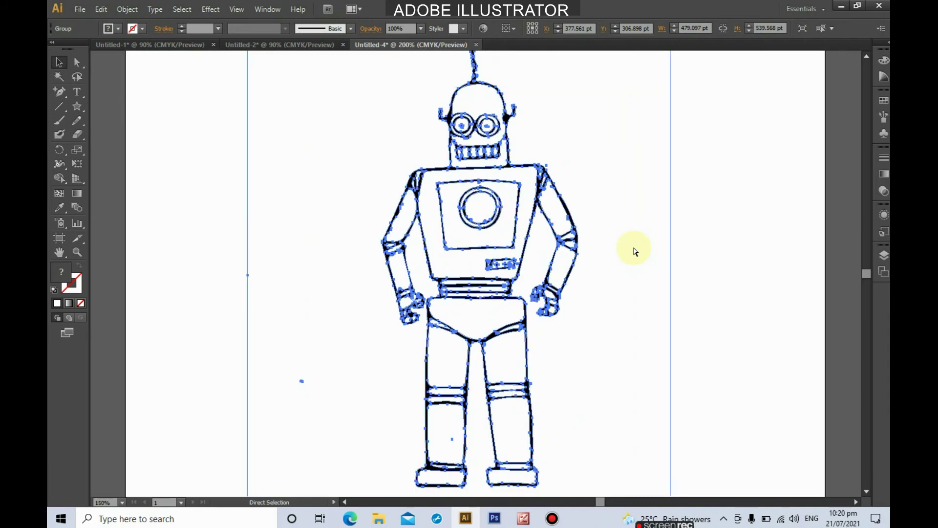
{"action": "key", "text": "ctrl+plus"}
{"action": "key", "text": "ctrl+minus"}
{"action": "key", "text": "ctrl+minus"}
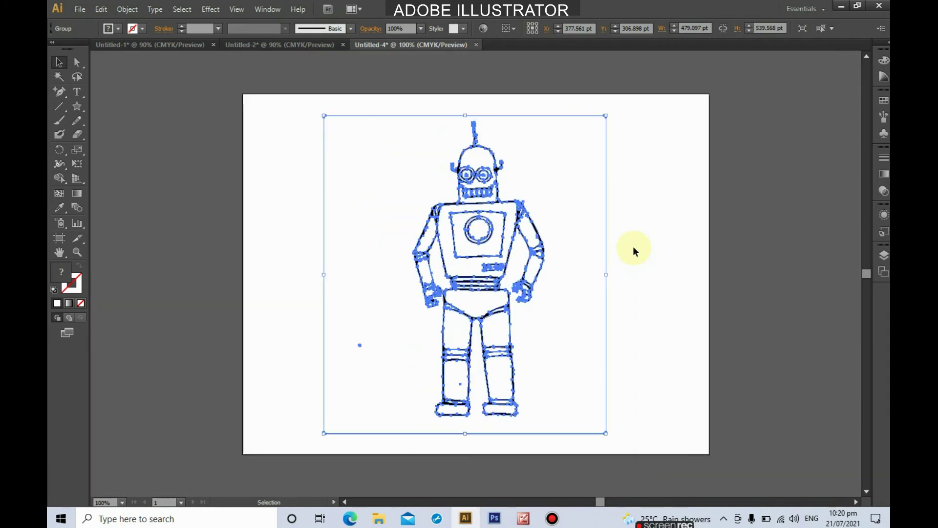
{"action": "left_click", "coordinate": [259, 102]}
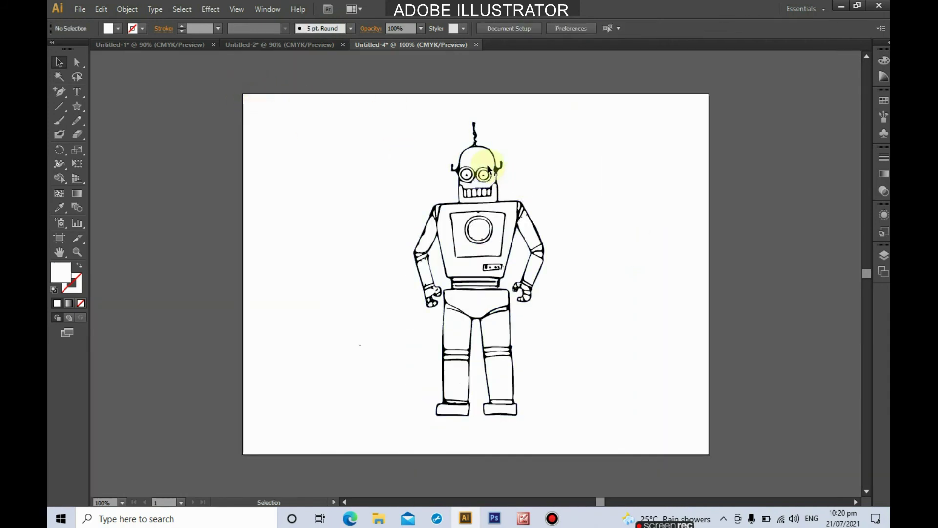
{"action": "mouse_move", "coordinate": [485, 165]}
{"action": "left_mouse_down"}
{"action": "mouse_move", "coordinate": [521, 162]}
{"action": "mouse_move", "coordinate": [484, 161]}
{"action": "left_mouse_up"}
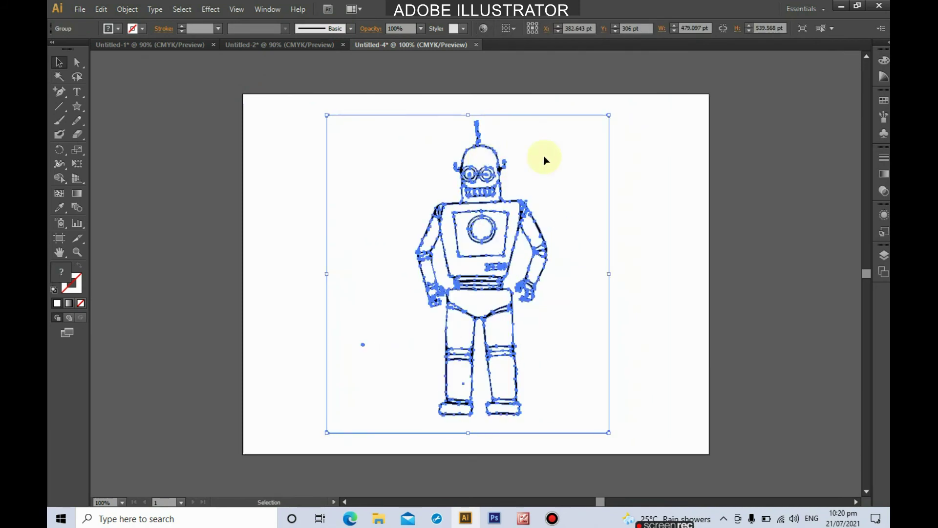
Try moving only the white face shape out beside the robot's head and back onto it with Direct Selection
{"action": "left_click", "coordinate": [78, 64]}
{"action": "left_click", "coordinate": [157, 137]}
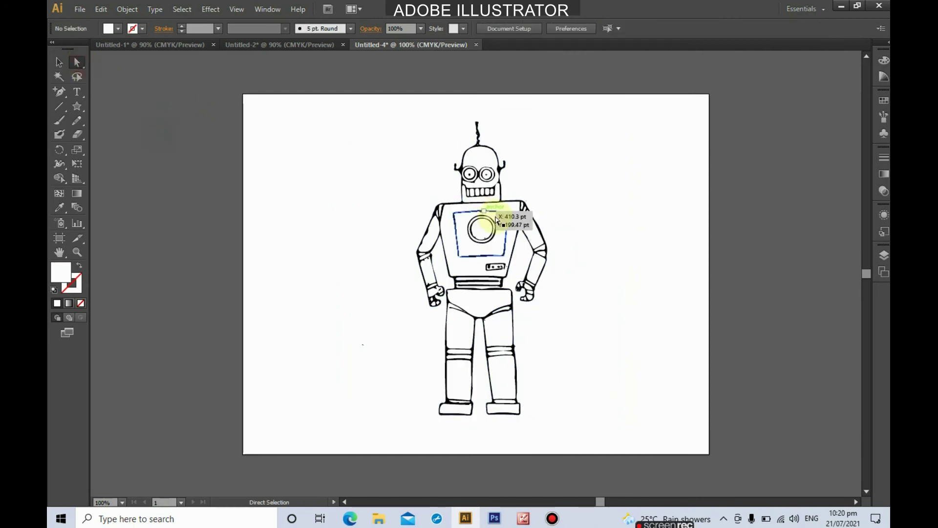
{"action": "left_click", "coordinate": [483, 160]}
{"action": "left_click_drag", "start_coordinate": [483, 160], "coordinate": [536, 166]}
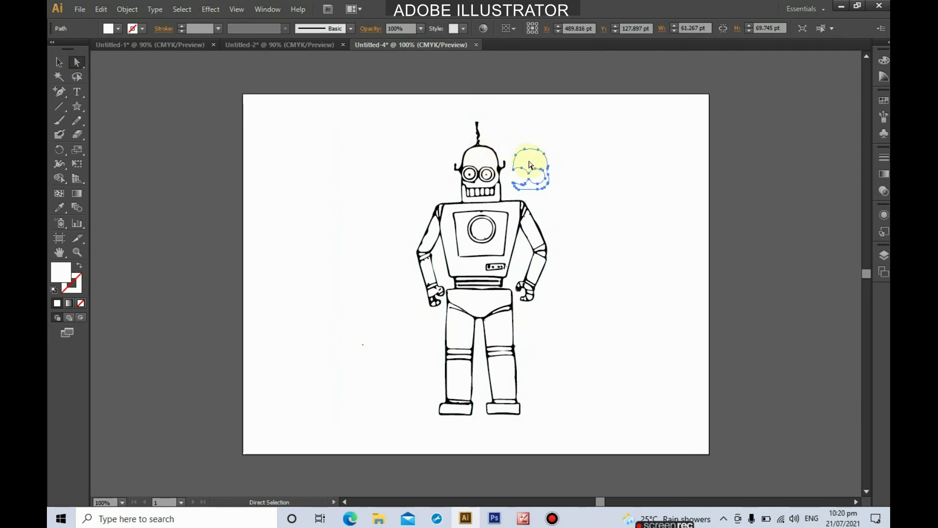
{"action": "left_click_drag", "start_coordinate": [537, 165], "coordinate": [486, 157]}
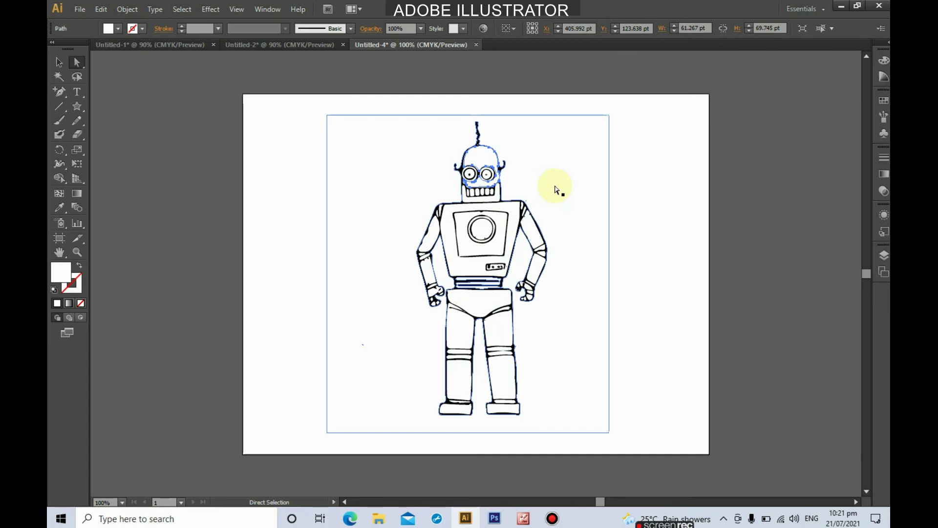
{"action": "left_click", "coordinate": [527, 172]}
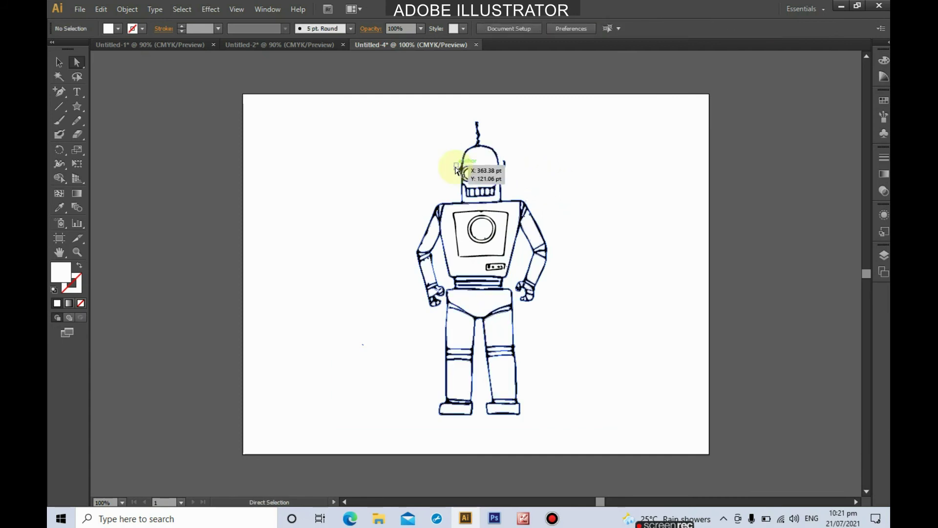
Undo the last two face shape moves and shift the whole robot group horizontally to about X 414 pt
{"action": "left_click", "coordinate": [487, 162]}
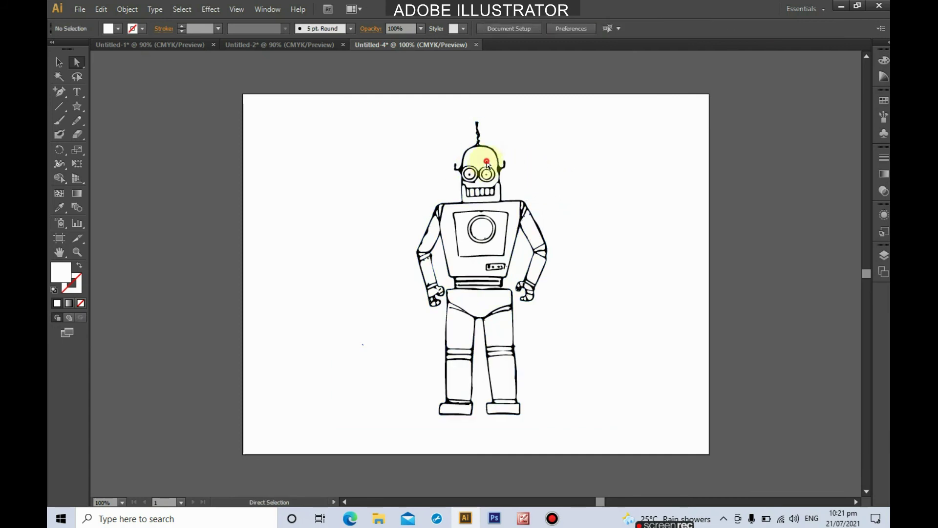
{"action": "left_click", "coordinate": [64, 61]}
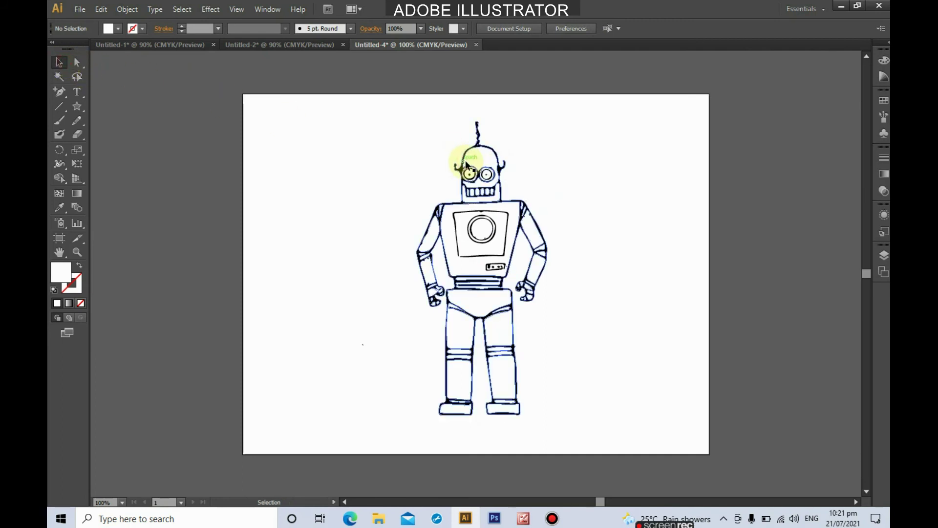
{"action": "left_click", "coordinate": [489, 155]}
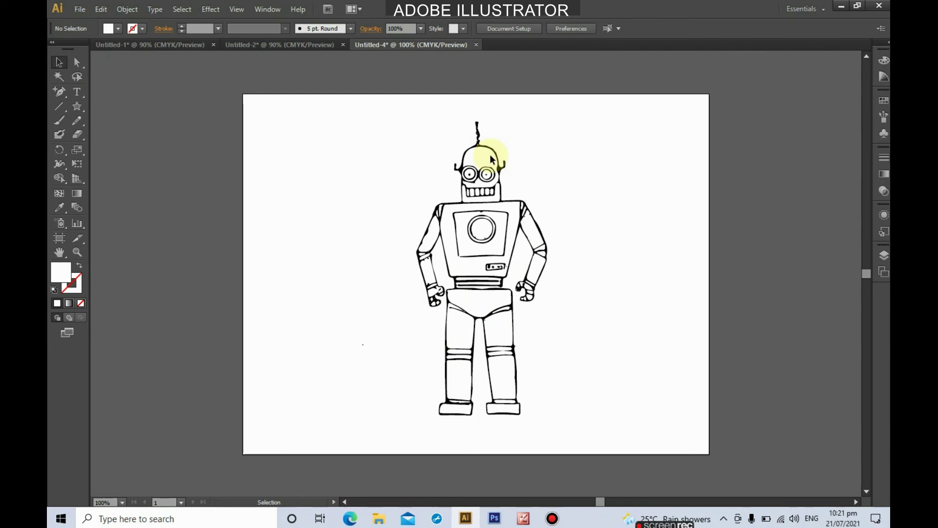
{"action": "key", "text": "ctrl+z"}
{"action": "key", "text": "ctrl+z"}
{"action": "left_click_drag", "start_coordinate": [491, 158], "coordinate": [508, 158]}
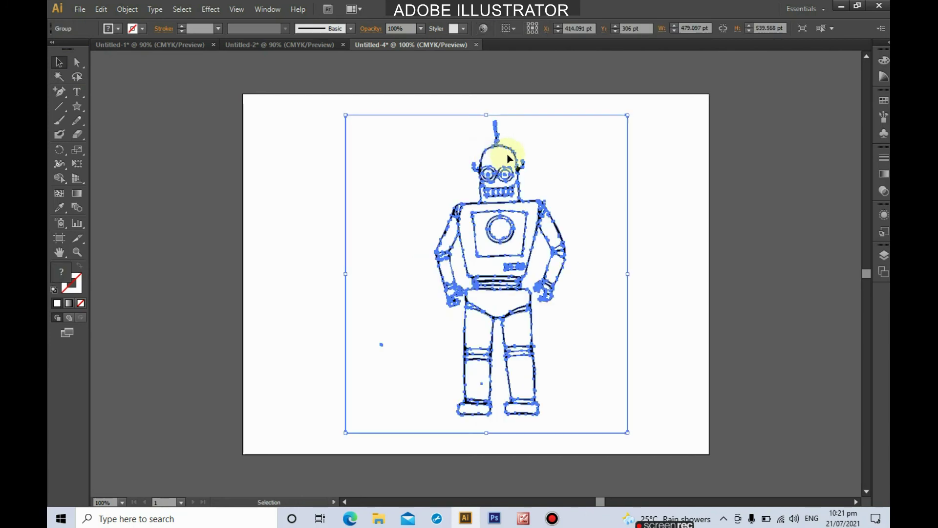
{"action": "left_click", "coordinate": [639, 175]}
{"action": "left_click", "coordinate": [498, 164]}
Select only the robot's upper head shape with Direct Selection and fill it with a medium blue swatch
{"action": "left_click", "coordinate": [85, 64]}
{"action": "left_click", "coordinate": [487, 173]}
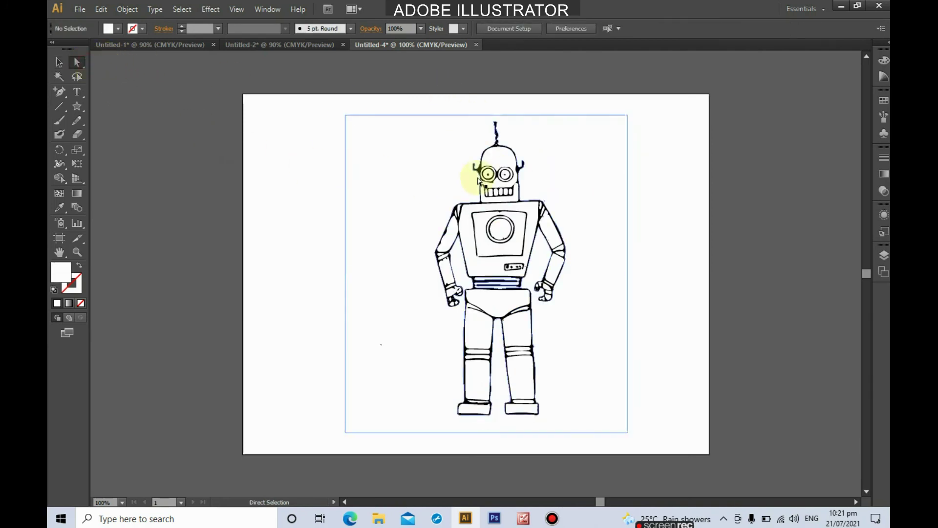
{"action": "left_click", "coordinate": [499, 160]}
{"action": "left_click", "coordinate": [560, 180]}
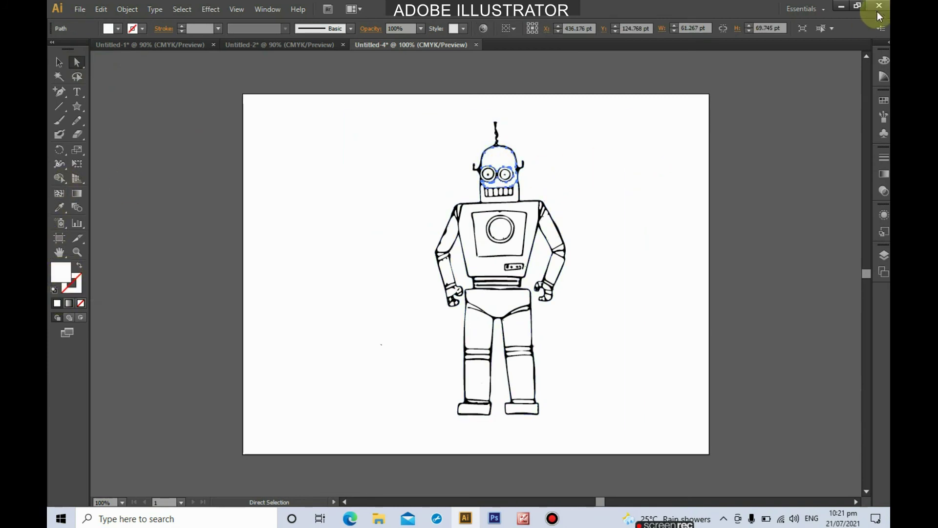
{"action": "left_click", "coordinate": [886, 43]}
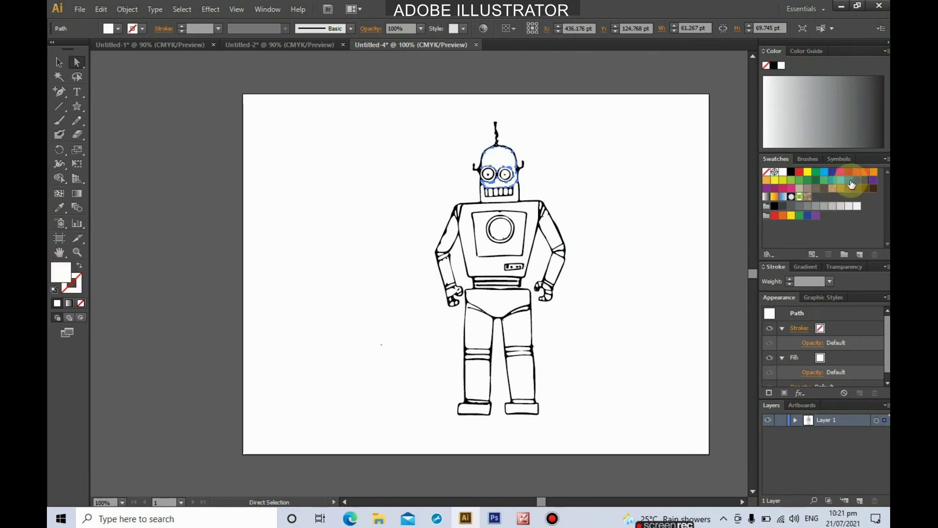
{"action": "left_click", "coordinate": [849, 181]}
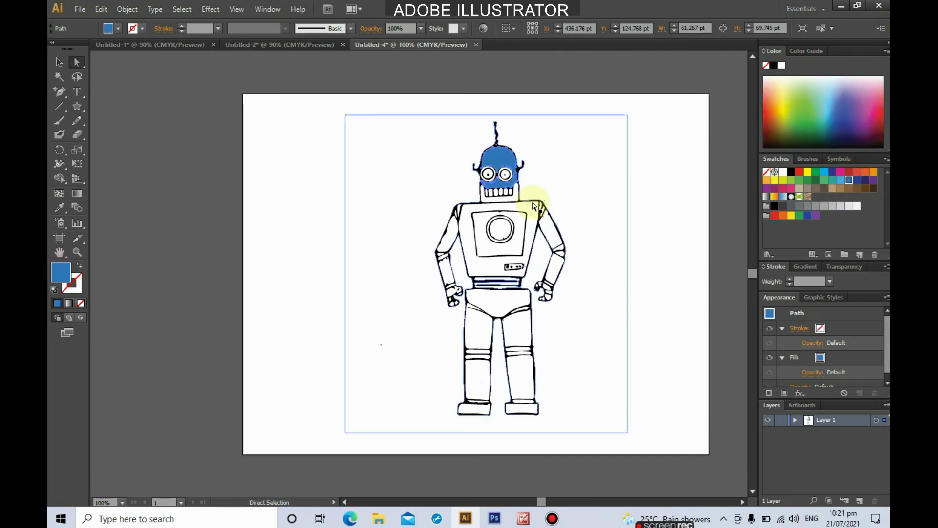
Fill the robot's jaw shape around the teeth with a light blue swatch
{"action": "left_click", "coordinate": [514, 196]}
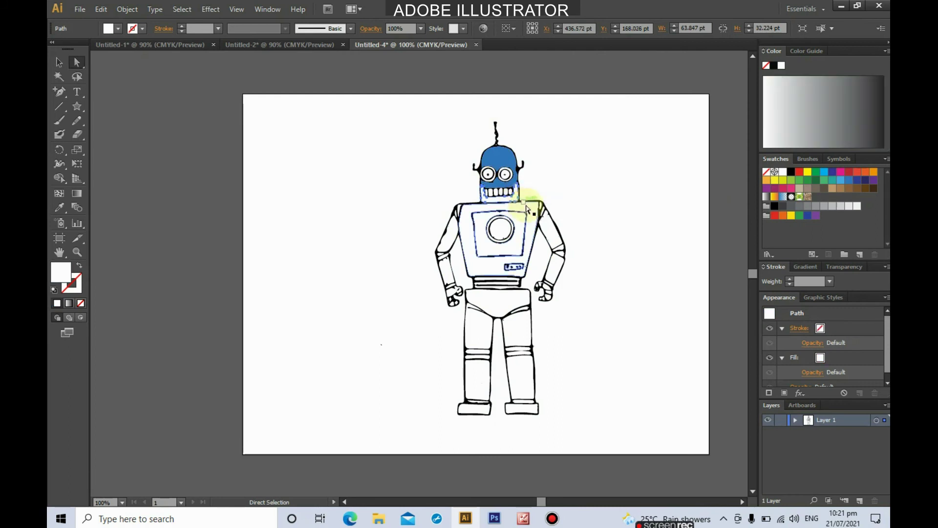
{"action": "left_click", "coordinate": [832, 189]}
{"action": "left_click", "coordinate": [824, 180]}
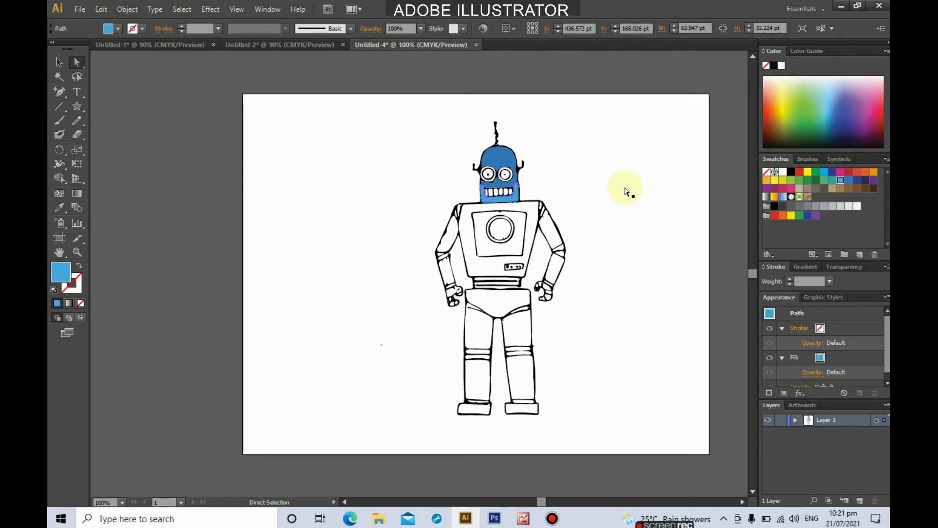
Fill the robot's torso with a teal swatch and the circle on its chest with a dark red swatch
{"action": "left_click", "coordinate": [537, 229]}
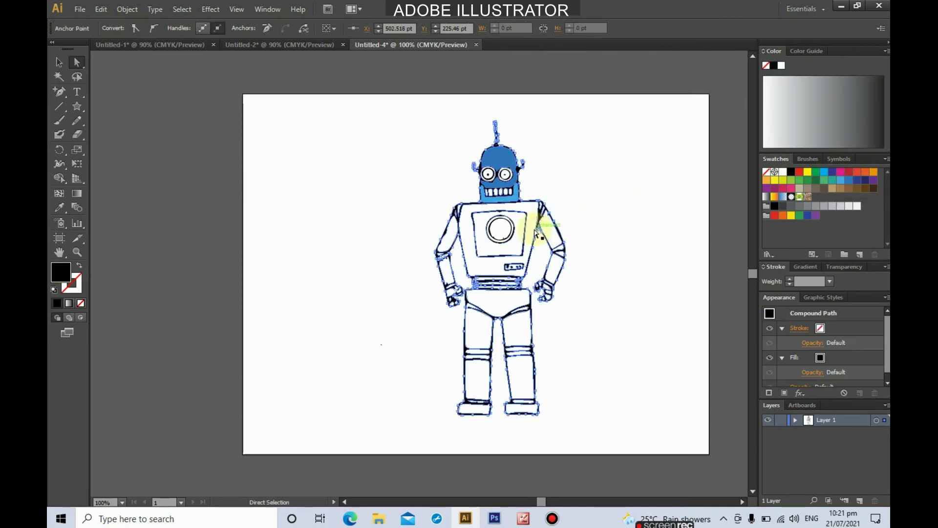
{"action": "left_click", "coordinate": [533, 229]}
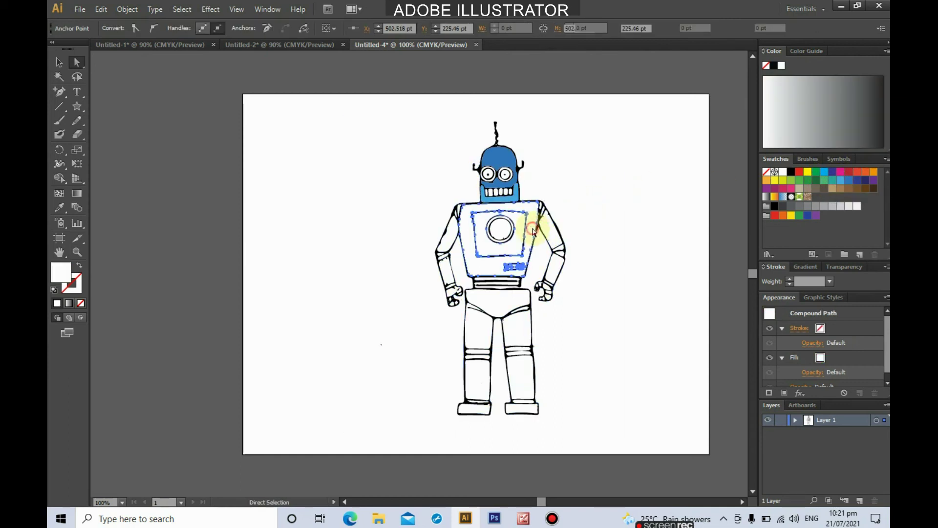
{"action": "left_click", "coordinate": [832, 180]}
{"action": "left_click", "coordinate": [505, 238]}
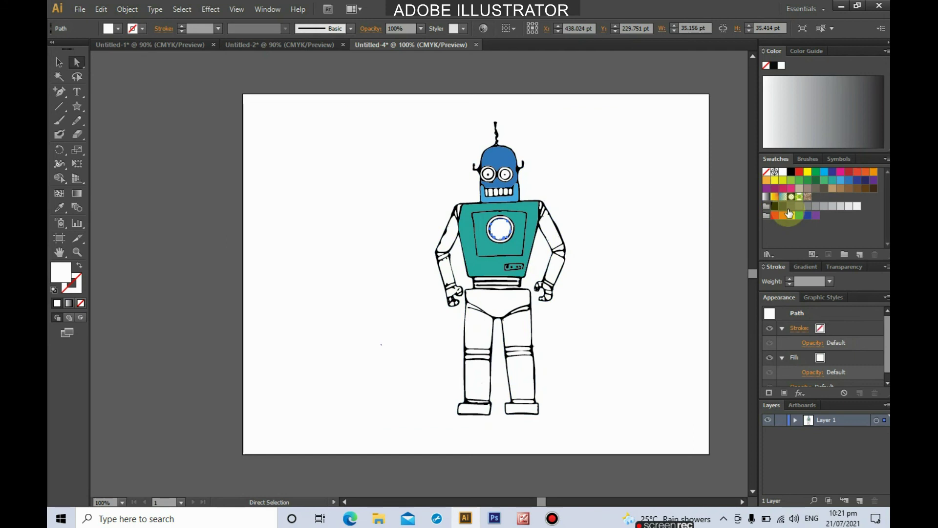
{"action": "left_click", "coordinate": [848, 172]}
Fill both of the robot's upper arms with the dark red swatch used on the chest circle
{"action": "left_click", "coordinate": [561, 242]}
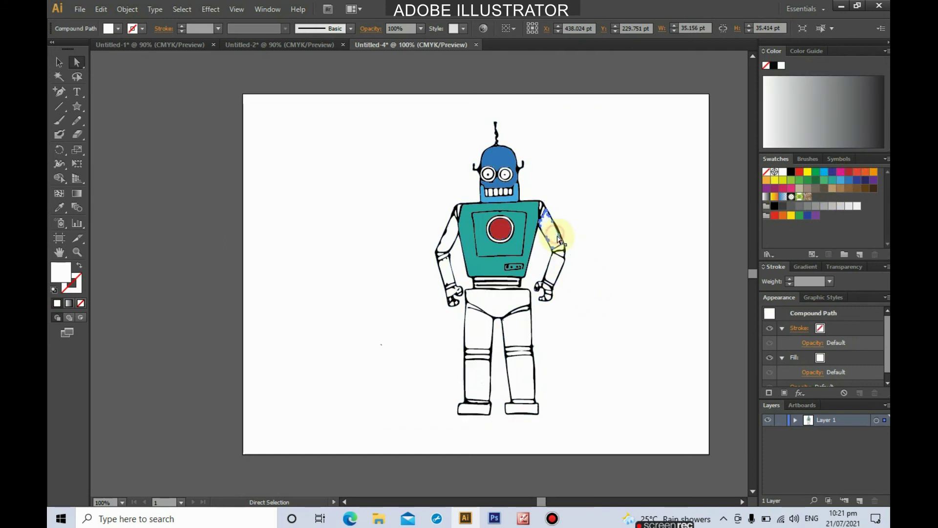
{"action": "left_click", "coordinate": [449, 248]}
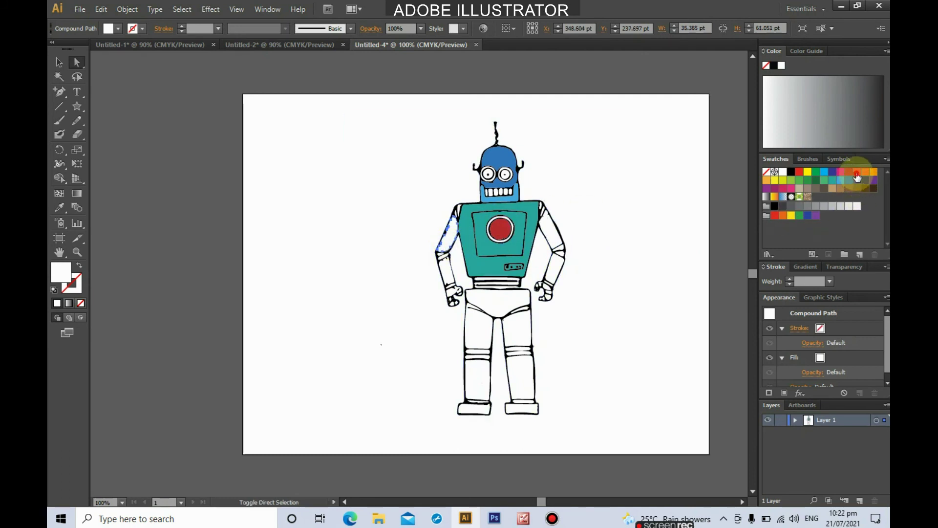
{"action": "left_click", "coordinate": [857, 175]}
{"action": "left_click", "coordinate": [561, 239], "text": "shift"}
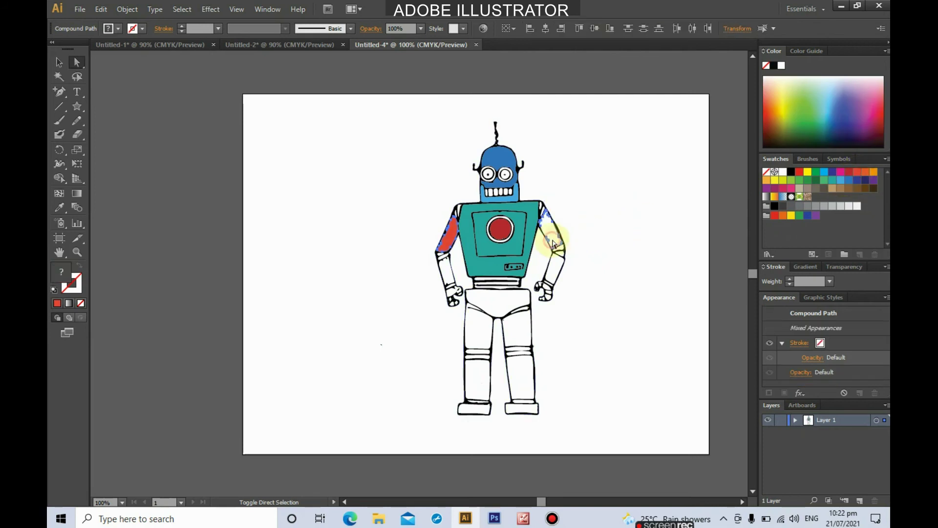
{"action": "left_click", "coordinate": [849, 174]}
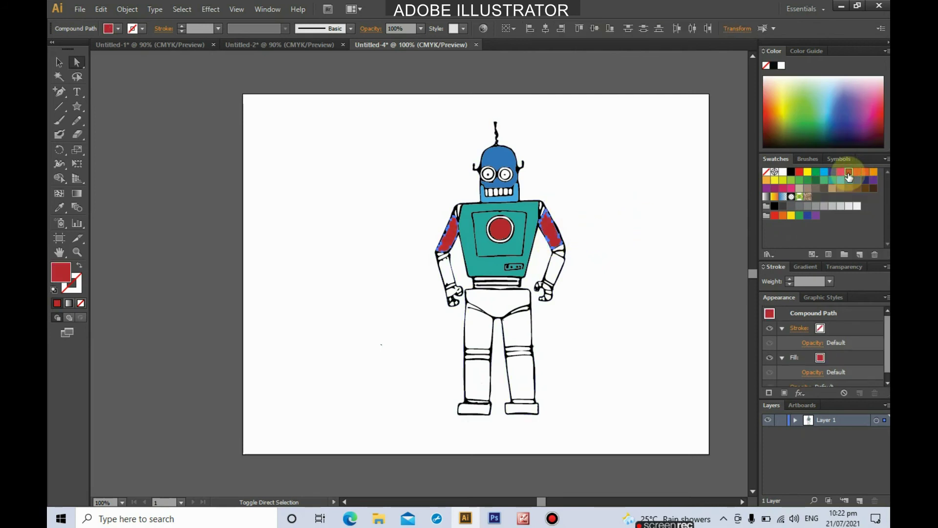
Fill both of the robot's forearms with the same dark red swatch as the upper arms
{"action": "left_click", "coordinate": [447, 271]}
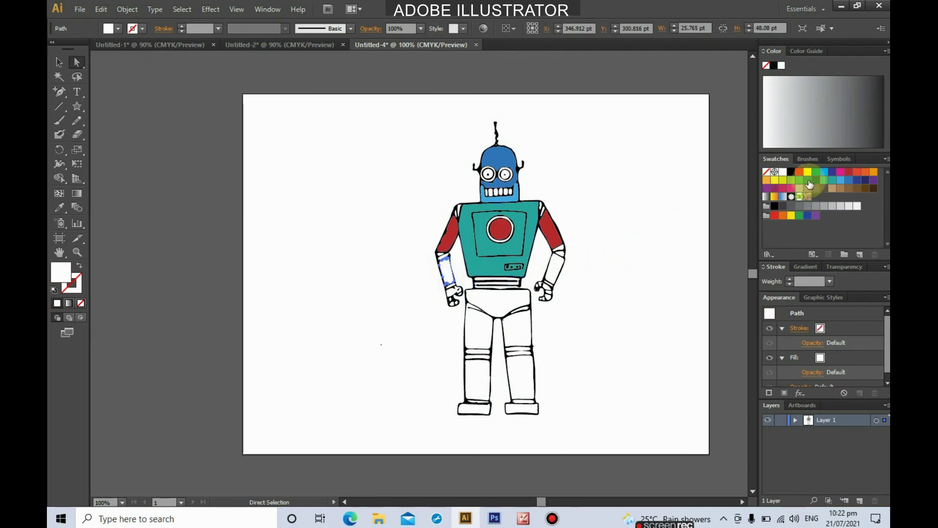
{"action": "left_click", "coordinate": [849, 172]}
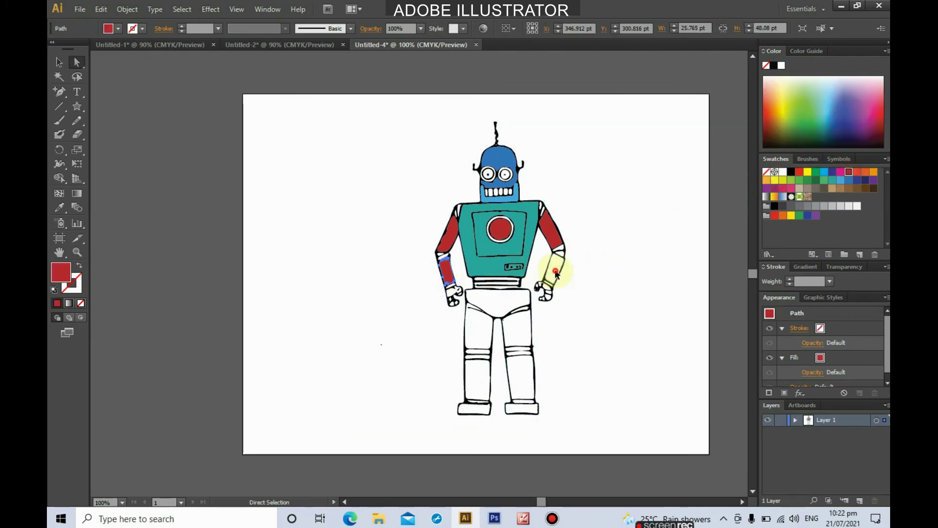
{"action": "left_click", "coordinate": [556, 272]}
{"action": "left_click", "coordinate": [848, 172]}
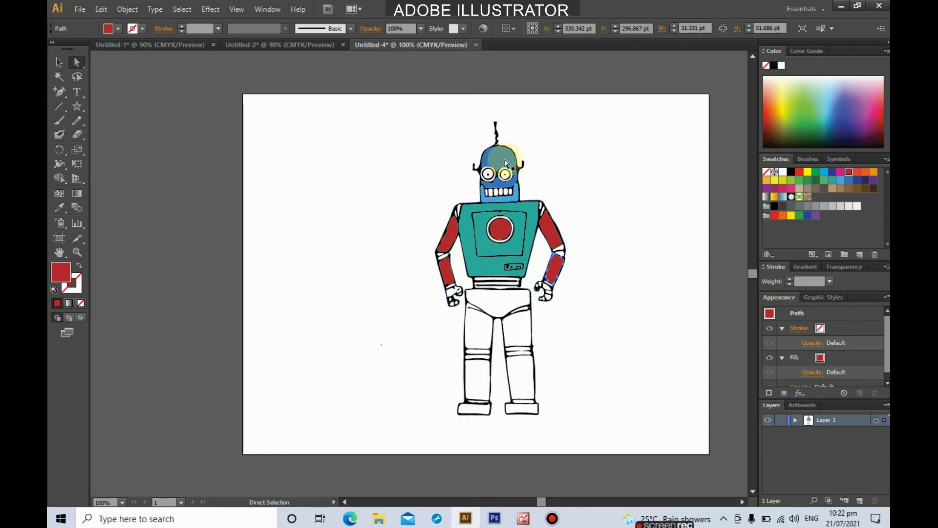
Pull the blue head shape out beside the robot's head and fit it back over the face
{"action": "left_click_drag", "start_coordinate": [505, 166], "coordinate": [448, 161]}
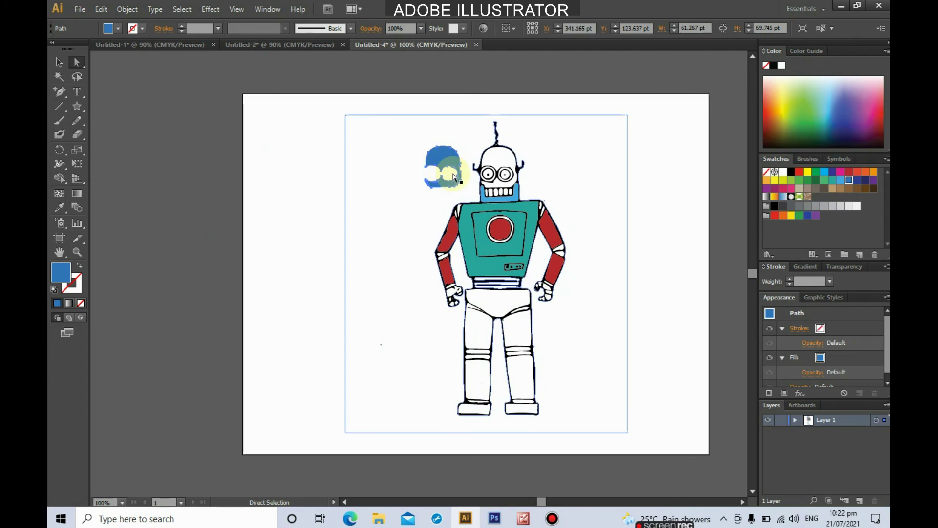
{"action": "left_click_drag", "start_coordinate": [456, 168], "coordinate": [509, 171]}
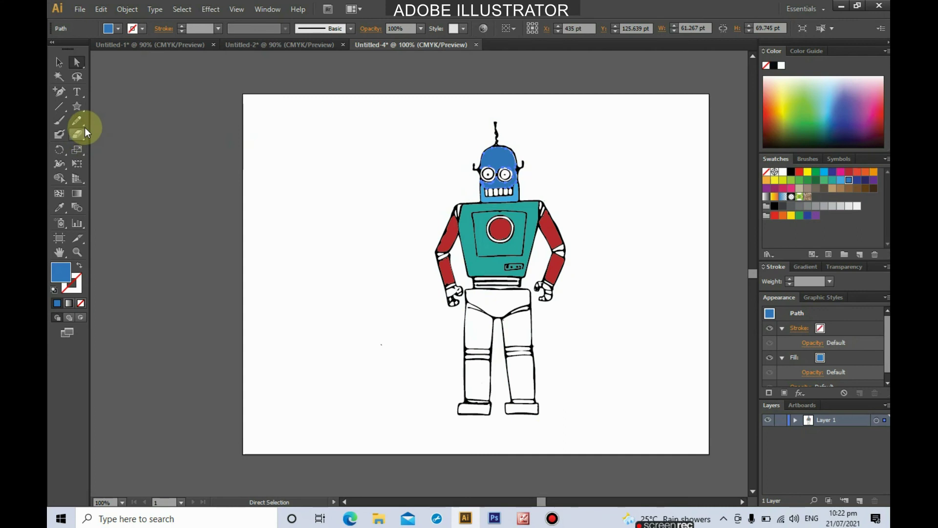
Try moving the robot's hip shape out beside the legs with Direct Selection and filling it with a brown swatch
{"action": "left_click", "coordinate": [61, 79]}
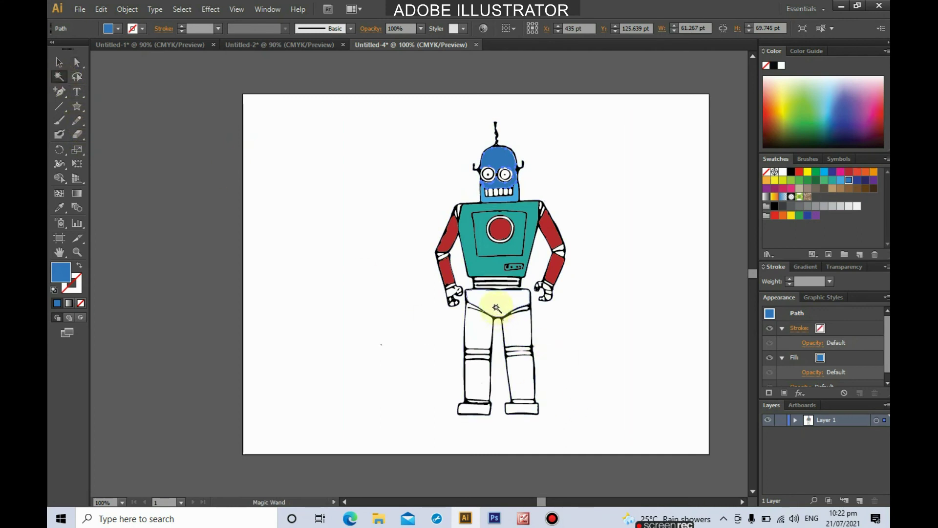
{"action": "left_click", "coordinate": [58, 62]}
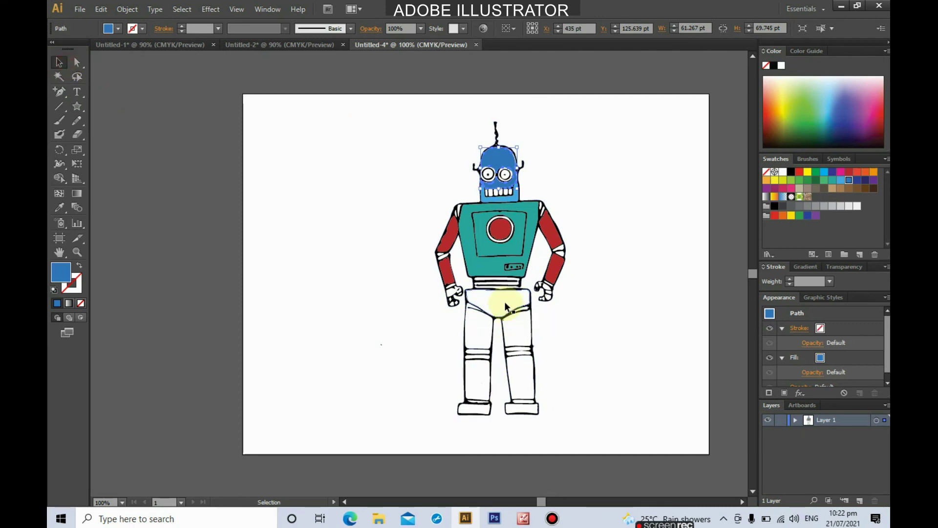
{"action": "left_click", "coordinate": [505, 306]}
{"action": "left_click", "coordinate": [76, 62]}
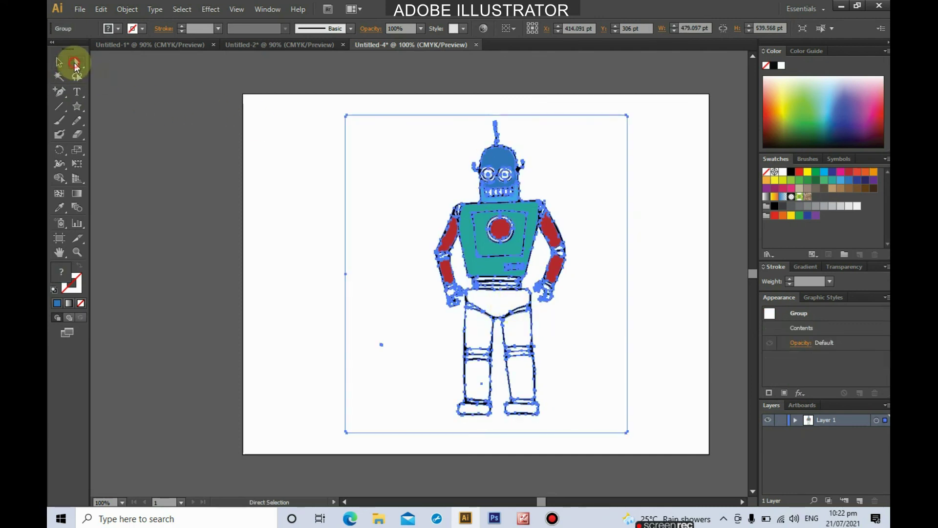
{"action": "left_click", "coordinate": [322, 268]}
{"action": "left_click", "coordinate": [506, 305]}
{"action": "left_click_drag", "start_coordinate": [494, 315], "coordinate": [392, 346]}
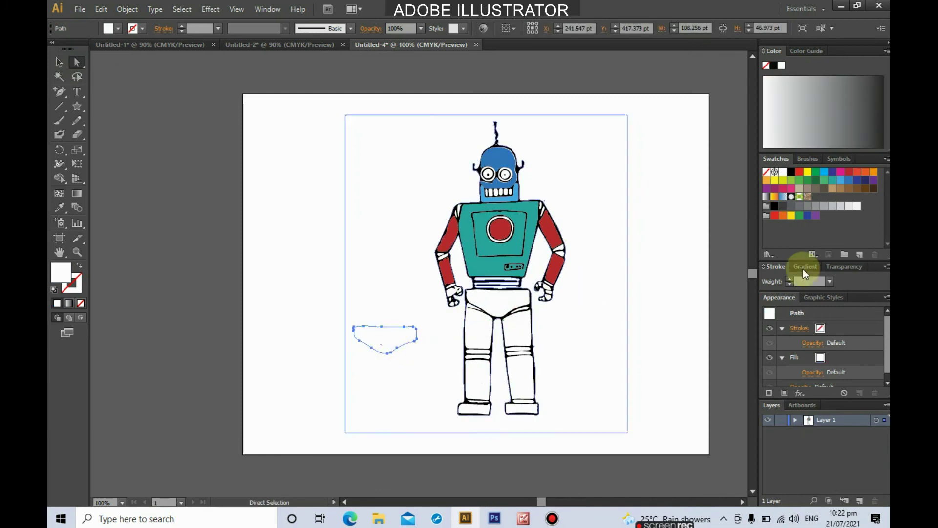
{"action": "left_click", "coordinate": [848, 188]}
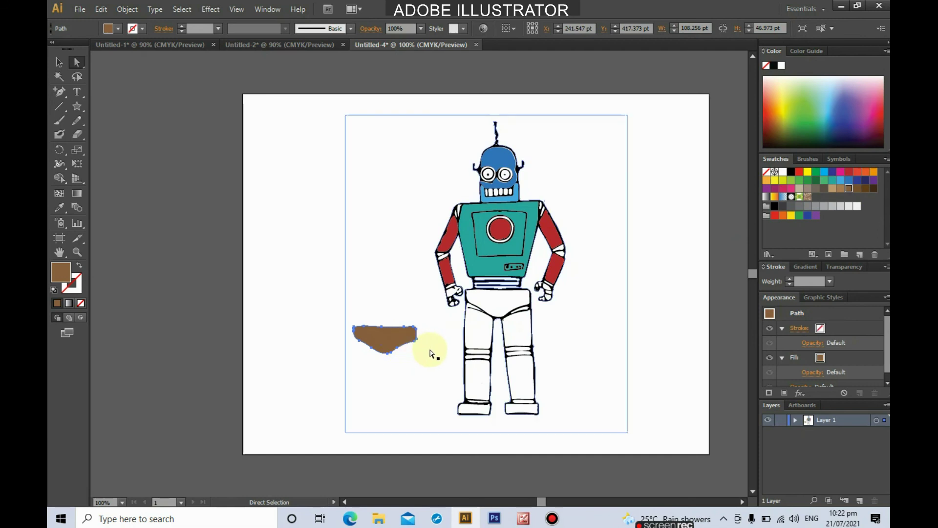
Undo the brown fill and the hip shape's move, keeping the blue head shape in place on the face
{"action": "key", "text": "ctrl"}
{"action": "key", "text": "ctrl+z"}
{"action": "key", "text": "ctrl+z"}
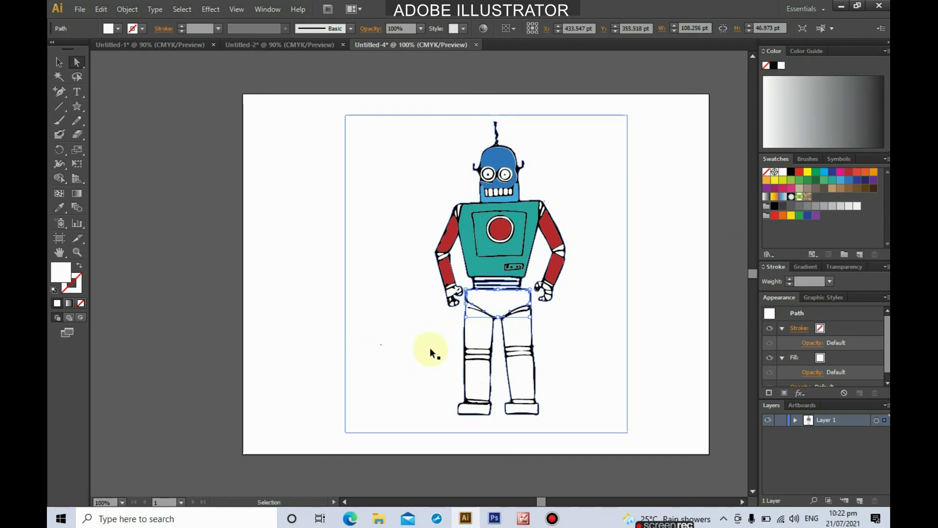
{"action": "key", "text": "ctrl+z"}
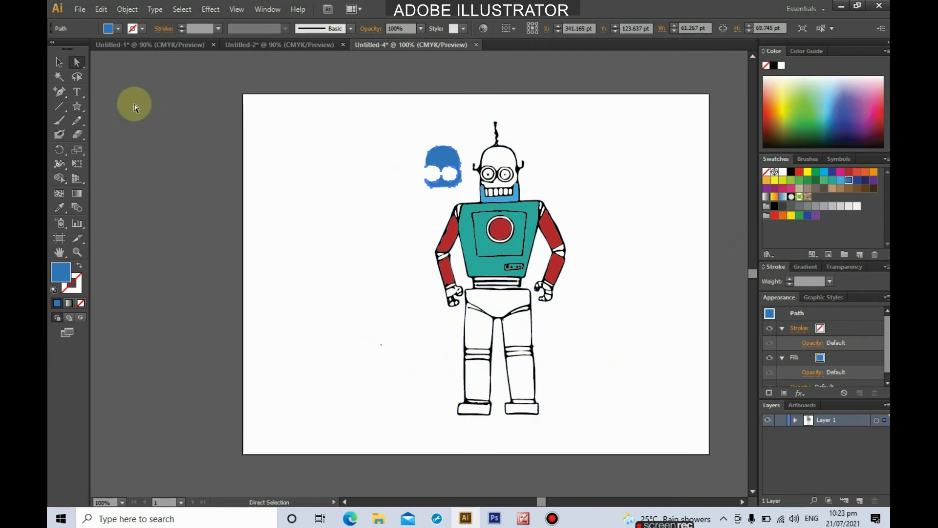
{"action": "key", "text": "ctrl+shift+z"}
Select all white-filled shapes at once with the Magic Wand, and clear the selection
{"action": "left_click", "coordinate": [59, 63]}
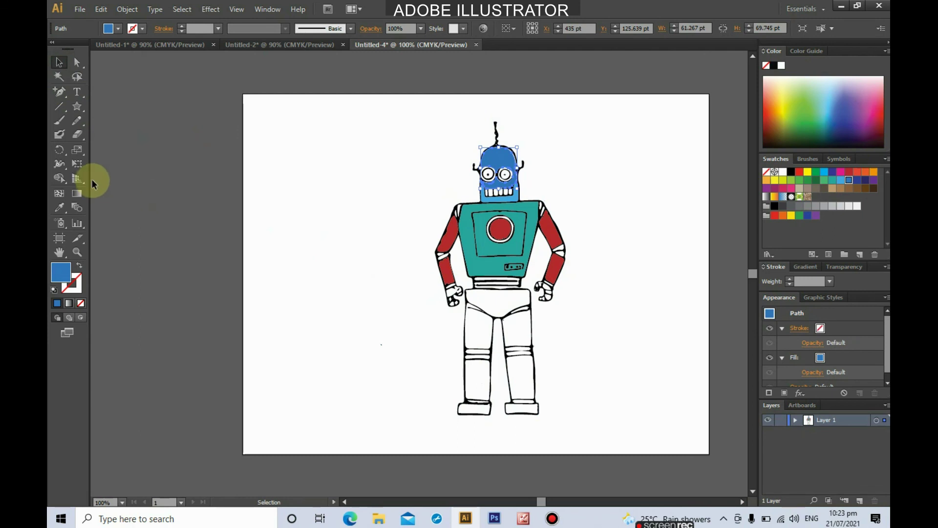
{"action": "left_click", "coordinate": [61, 78]}
{"action": "left_click", "coordinate": [472, 311]}
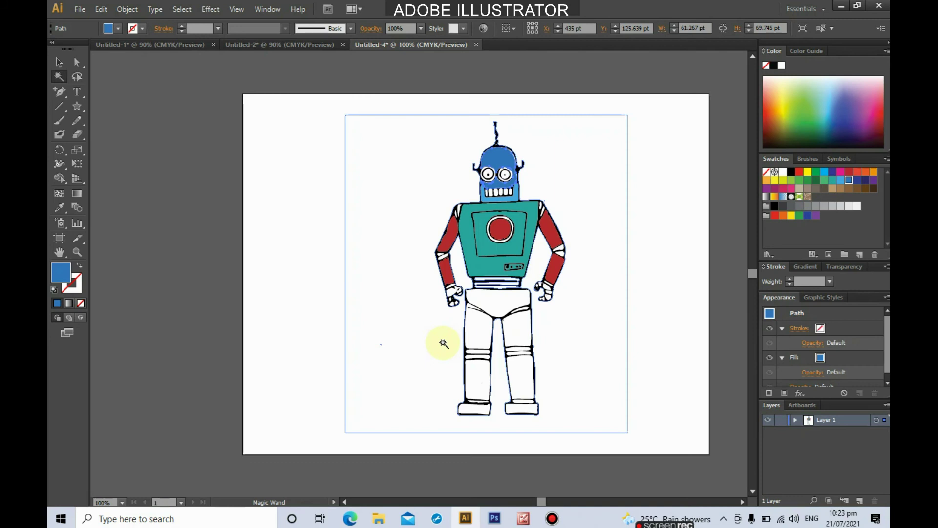
{"action": "left_click", "coordinate": [443, 343]}
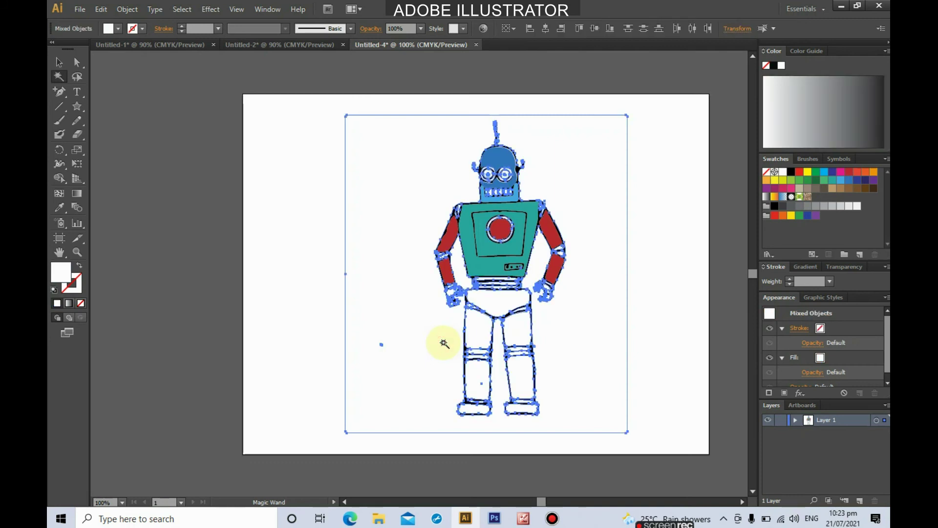
{"action": "key", "text": "ctrl+shift+a"}
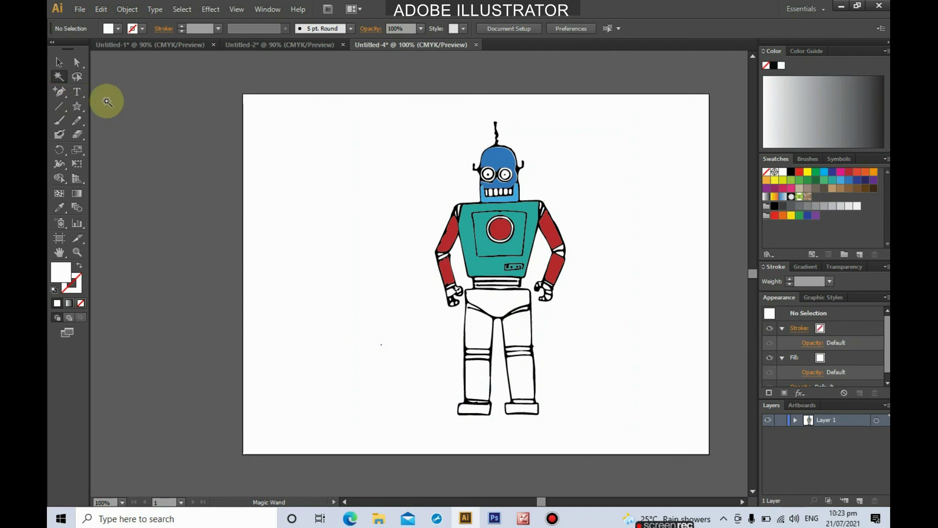
{"action": "left_click", "coordinate": [76, 66]}
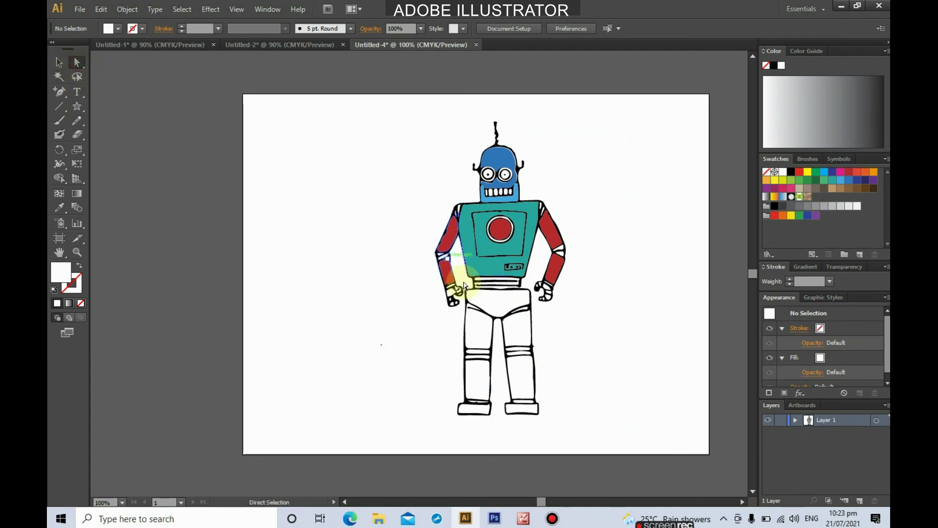
{"action": "left_click_drag", "start_coordinate": [503, 305], "coordinate": [461, 314]}
{"action": "left_click", "coordinate": [498, 303]}
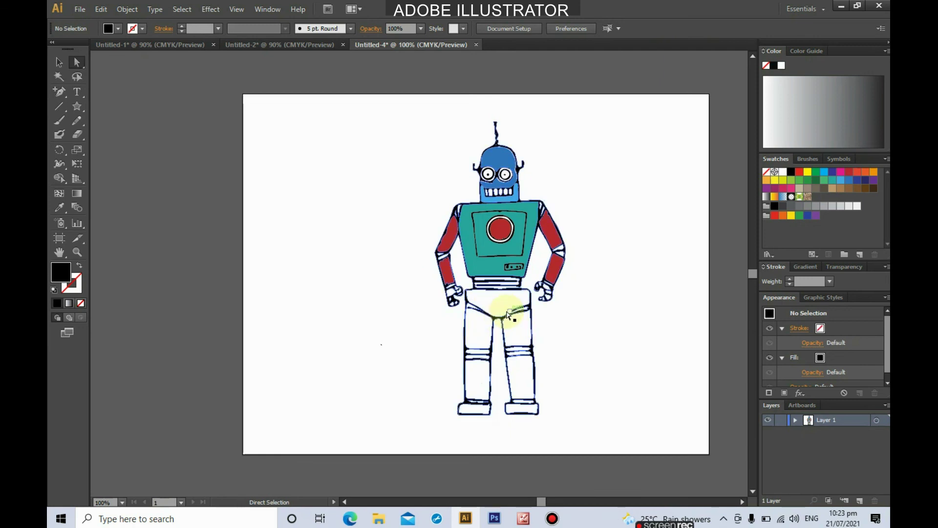
{"action": "key", "text": "ctrl+a"}
{"action": "left_click", "coordinate": [235, 120]}
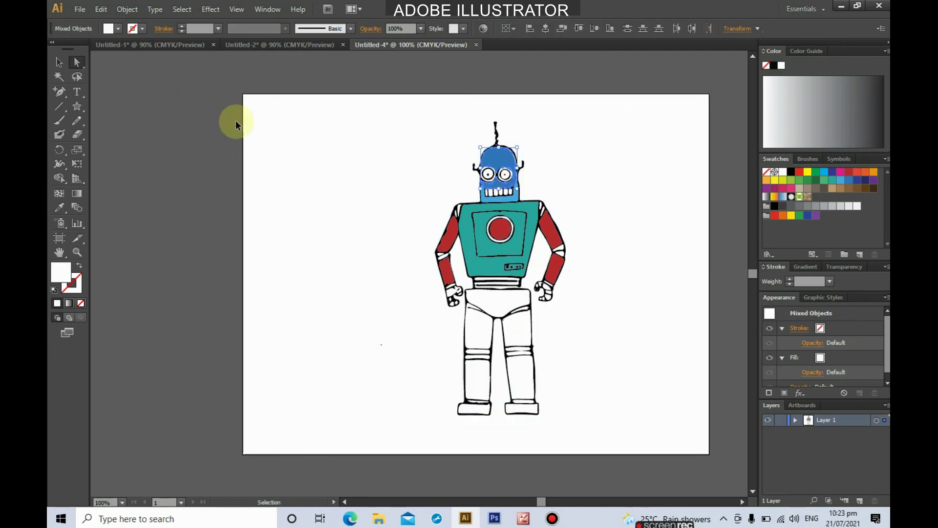
Try moving the hip shape out beside the legs and filling it with an orange-red swatch, and undo both changes
{"action": "left_click", "coordinate": [507, 302]}
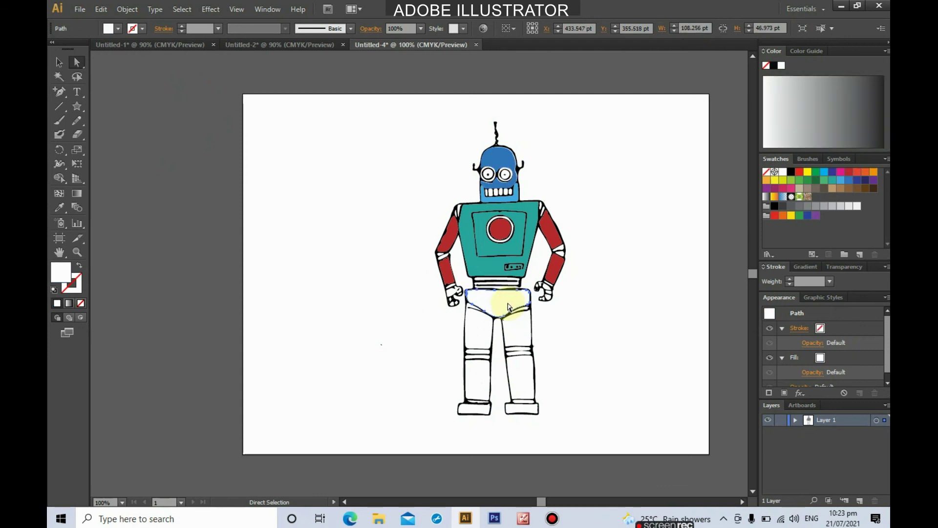
{"action": "left_click_drag", "start_coordinate": [507, 304], "coordinate": [406, 309]}
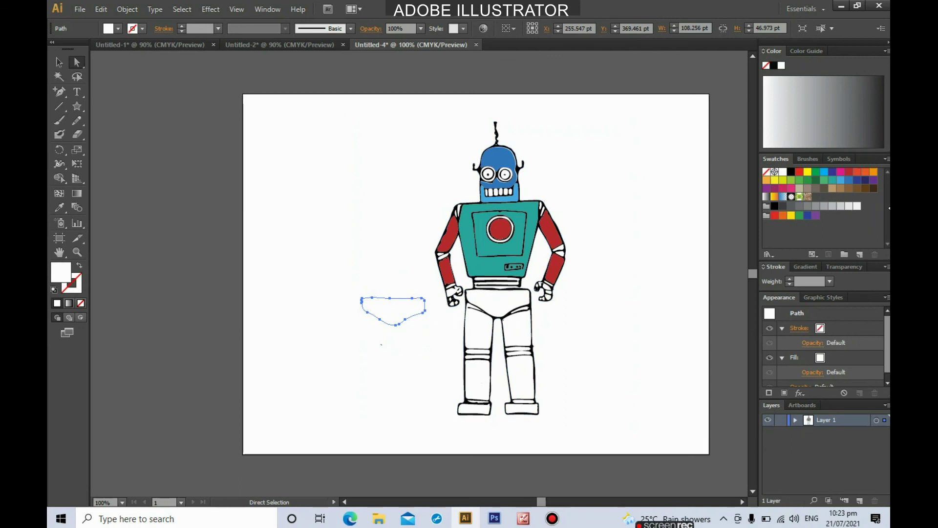
{"action": "left_click", "coordinate": [857, 173]}
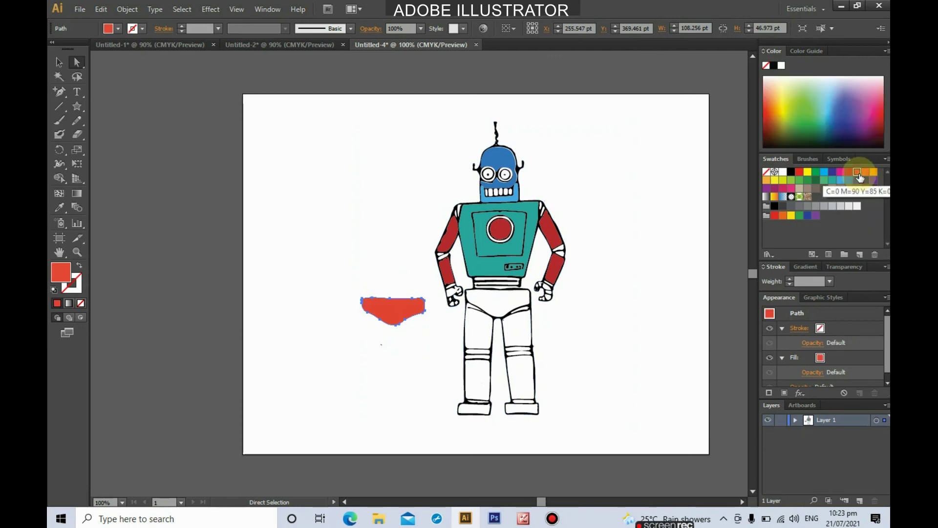
{"action": "key", "text": "ctrl+z"}
{"action": "key", "text": "ctrl+z"}
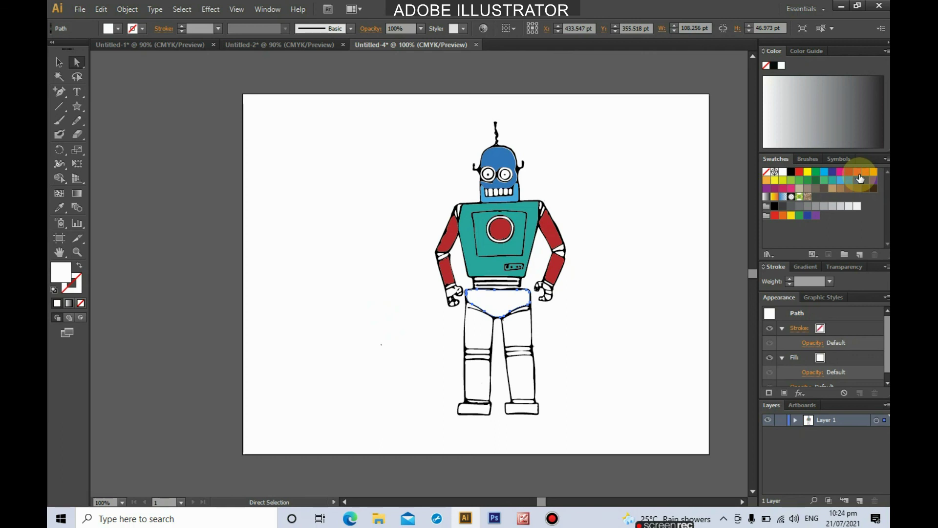
Use the Magic Wand on the white background to select every matching white area, and deselect everything
{"action": "left_click", "coordinate": [190, 119]}
{"action": "left_click", "coordinate": [76, 76]}
{"action": "left_click", "coordinate": [67, 74]}
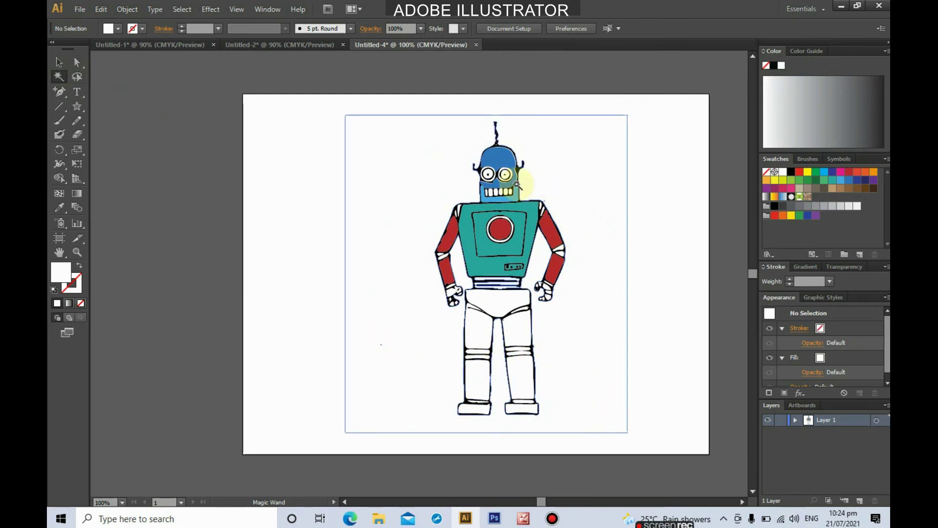
{"action": "left_click", "coordinate": [427, 321]}
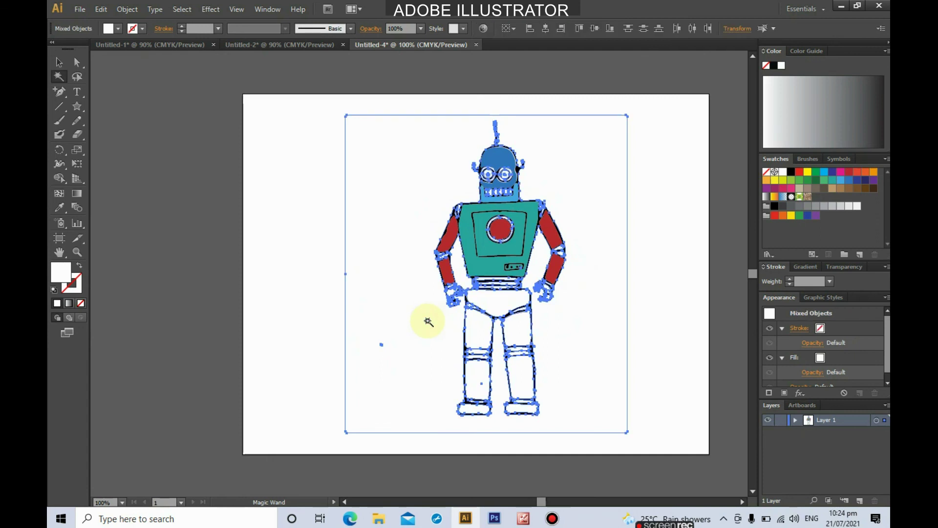
{"action": "left_click", "coordinate": [428, 321]}
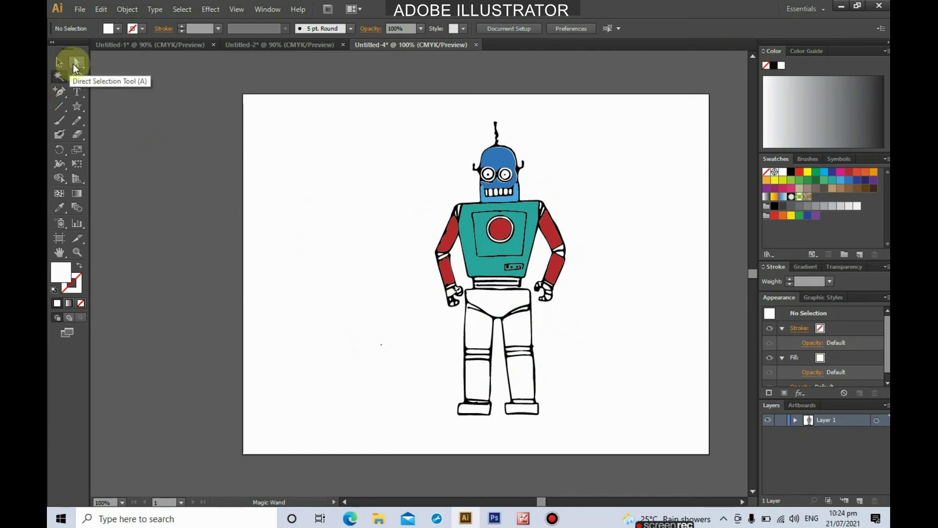
Try to pick the robot's hip shape with Direct Selection, and clear the resulting selection
{"action": "left_click", "coordinate": [77, 61]}
{"action": "left_click_drag", "start_coordinate": [496, 306], "coordinate": [455, 303]}
{"action": "left_click", "coordinate": [501, 305]}
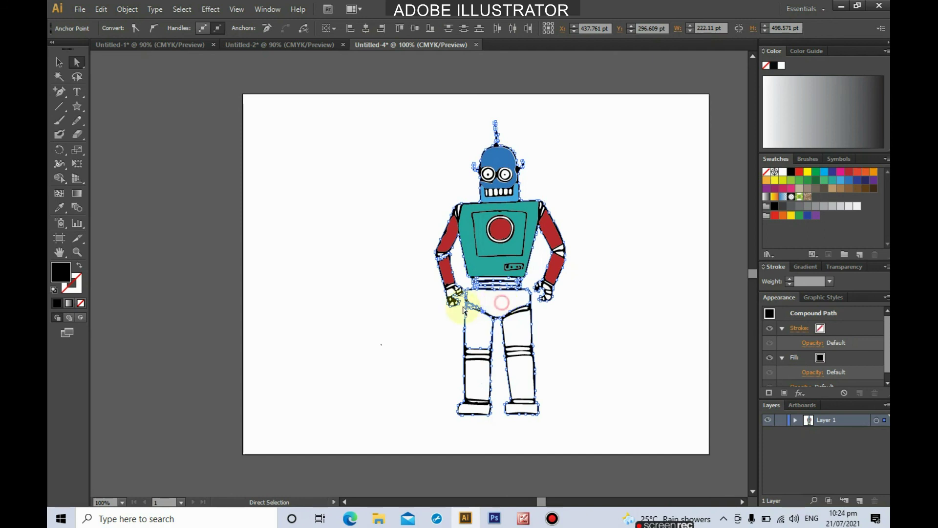
{"action": "left_click", "coordinate": [614, 313]}
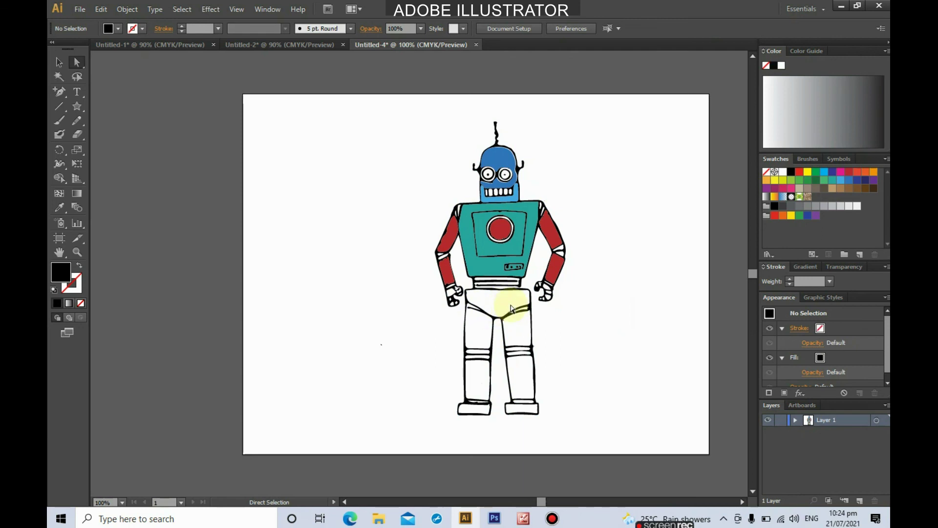
Paint the robot's hip area tan behind the black outlines, using a smaller Blob Brush in Draw Behind mode
{"action": "key", "text": "ctrl+plus"}
{"action": "key", "text": "ctrl+plus"}
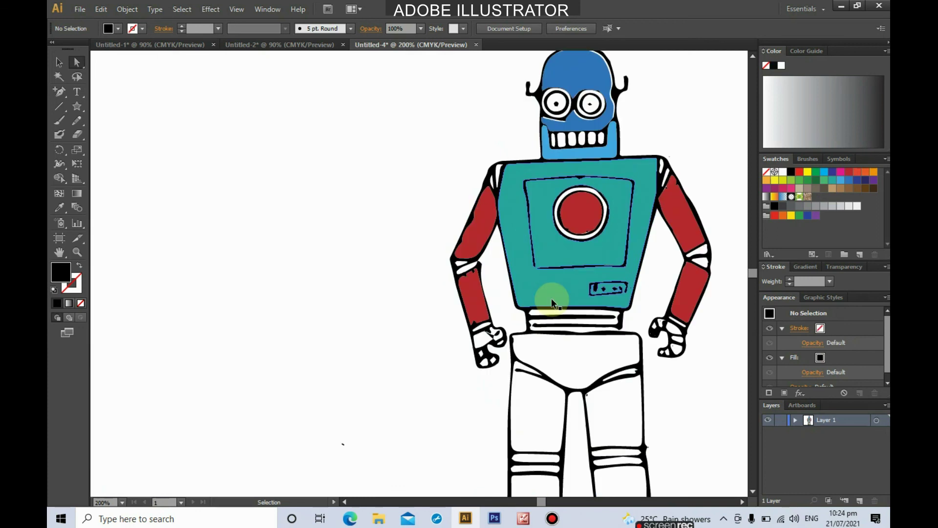
{"action": "key", "text": "ctrl+plus"}
{"action": "scroll", "coordinate": [488, 219], "scroll_direction": "down", "scroll_amount": 2}
{"action": "left_click_drag", "start_coordinate": [550, 503], "coordinate": [553, 503]}
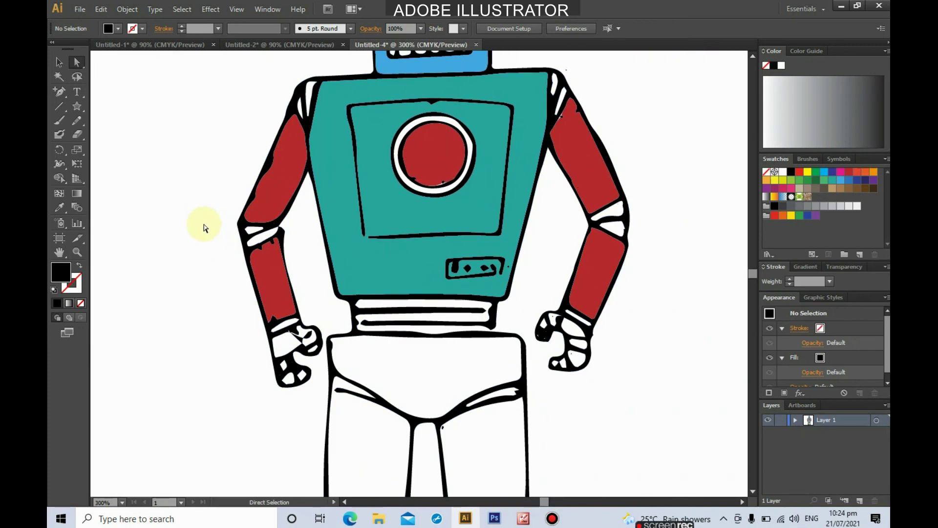
{"action": "left_click", "coordinate": [60, 135]}
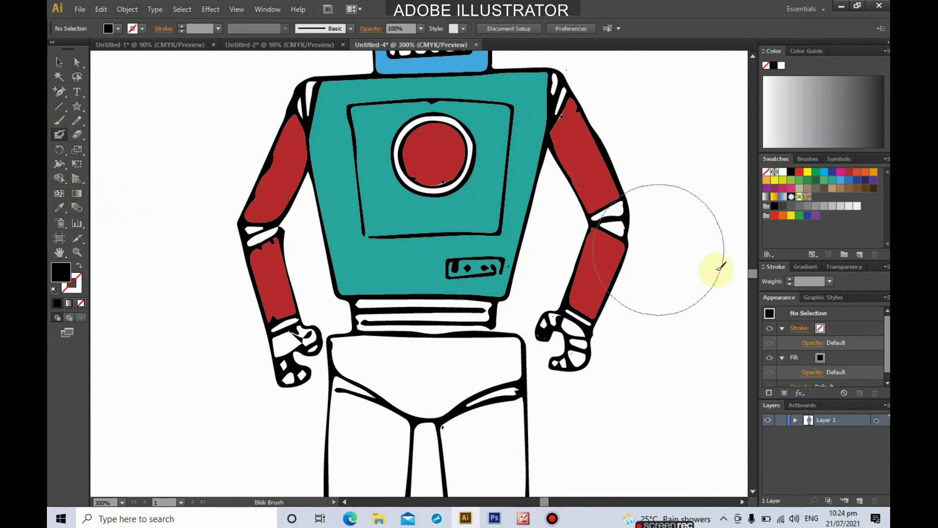
{"action": "left_click", "coordinate": [832, 188]}
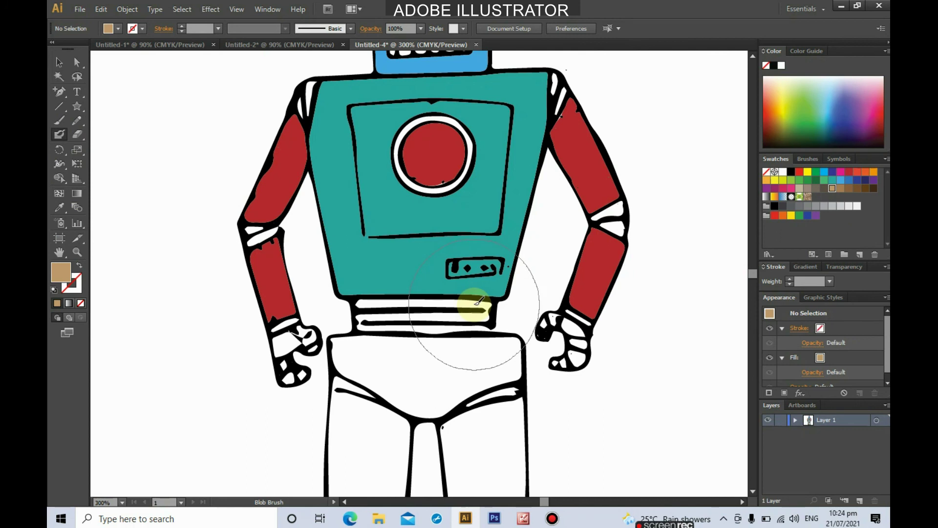
{"action": "key", "text": "bracketleft"}
{"action": "key", "text": "bracketleft"}
{"action": "key", "text": "bracketleft"}
{"action": "key", "text": "bracketleft"}
{"action": "key", "text": "bracketleft"}
{"action": "key", "text": "bracketleft"}
{"action": "key", "text": "bracketleft"}
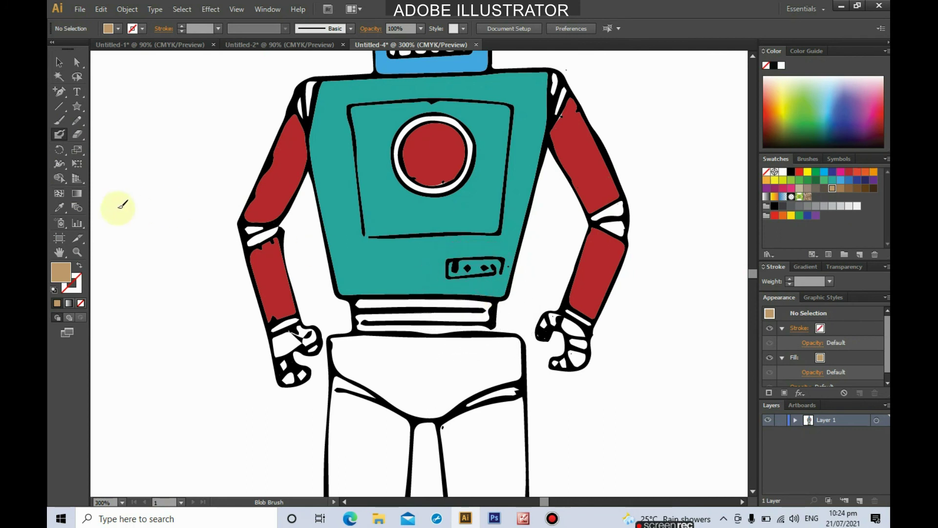
{"action": "left_click", "coordinate": [68, 318]}
{"action": "mouse_move", "coordinate": [348, 354]}
{"action": "left_mouse_down"}
{"action": "mouse_move", "coordinate": [409, 398]}
{"action": "mouse_move", "coordinate": [432, 399]}
{"action": "mouse_move", "coordinate": [488, 379]}
{"action": "mouse_move", "coordinate": [510, 352]}
{"action": "mouse_move", "coordinate": [334, 352]}
{"action": "mouse_move", "coordinate": [432, 382]}
{"action": "left_mouse_up"}
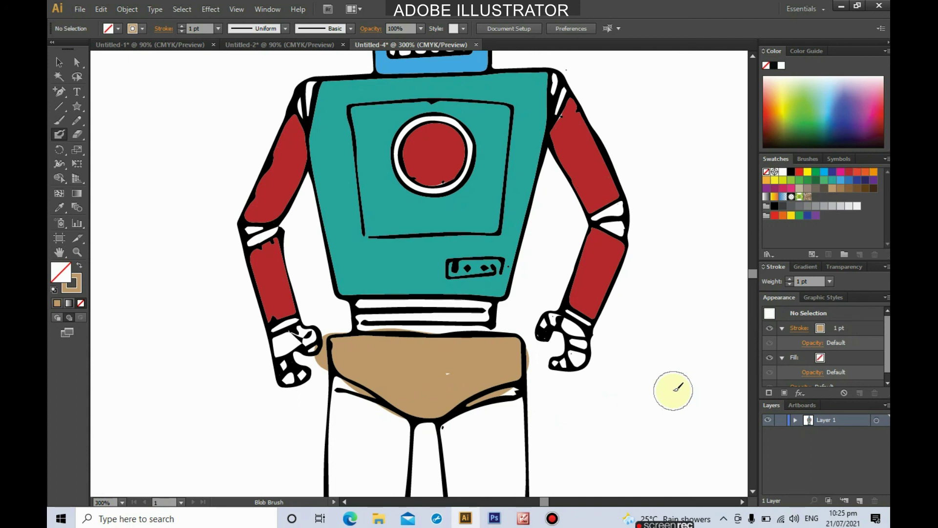
Reshape the left-hand thigh with Direct Selection, raising anchor points on its lower edge to form a solid black knee cap
{"action": "scroll", "coordinate": [138, 249], "scroll_direction": "down", "scroll_amount": 1}
{"action": "left_click", "coordinate": [78, 63]}
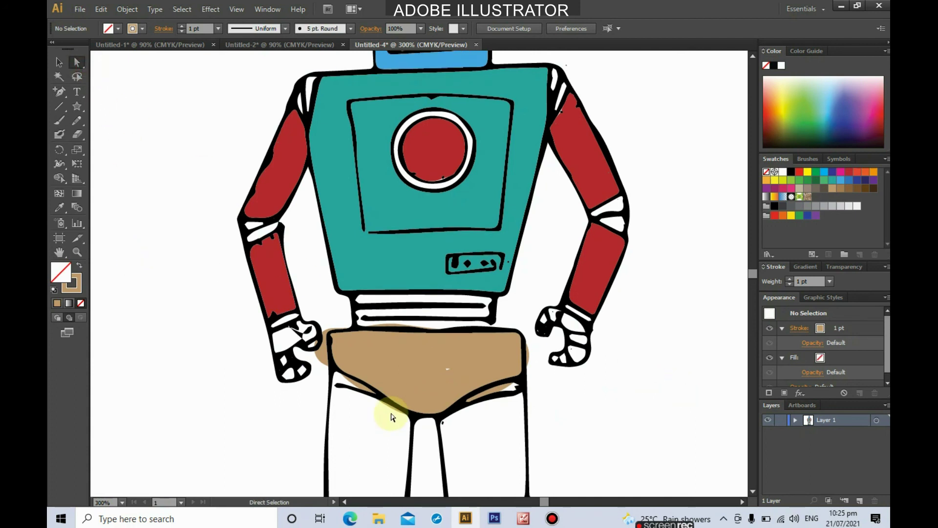
{"action": "scroll", "coordinate": [376, 413], "scroll_direction": "down", "scroll_amount": 2}
{"action": "scroll", "coordinate": [368, 414], "scroll_direction": "down", "scroll_amount": 4}
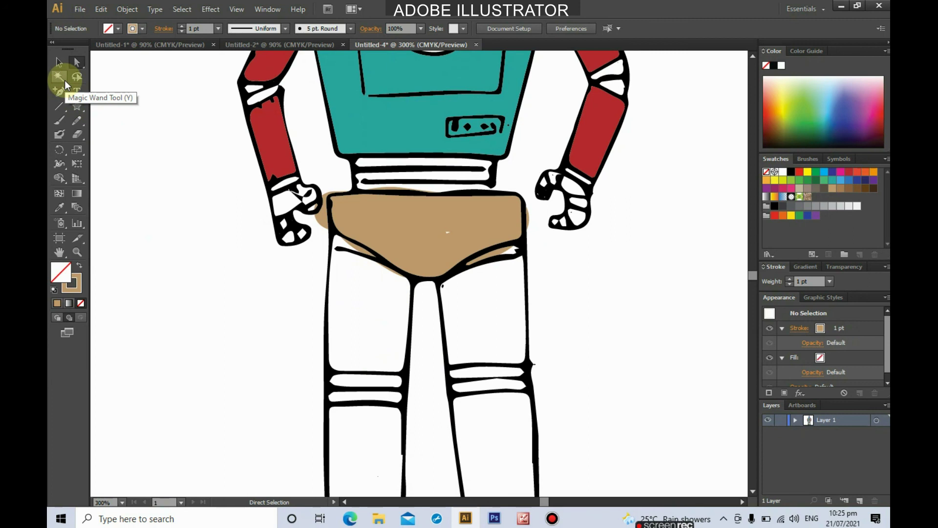
{"action": "scroll", "coordinate": [385, 352], "scroll_direction": "down", "scroll_amount": 5}
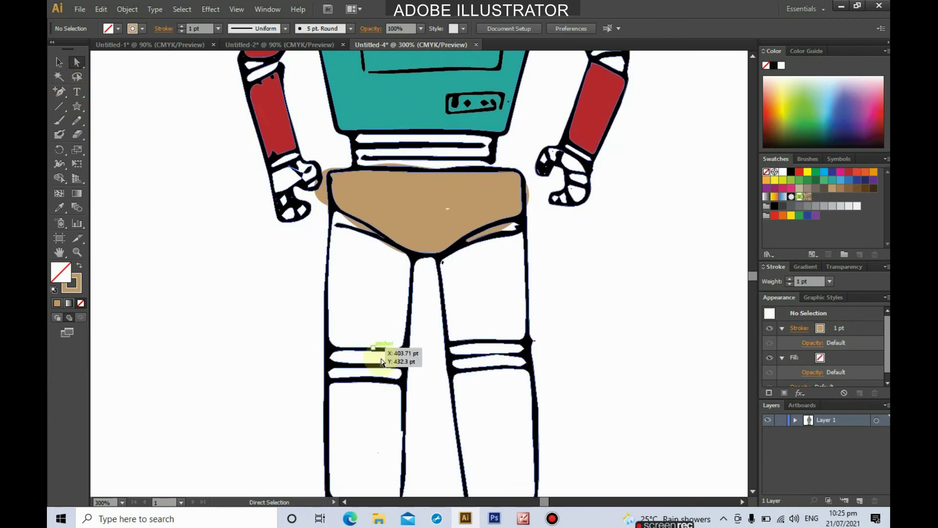
{"action": "scroll", "coordinate": [397, 348], "scroll_direction": "down", "scroll_amount": 2}
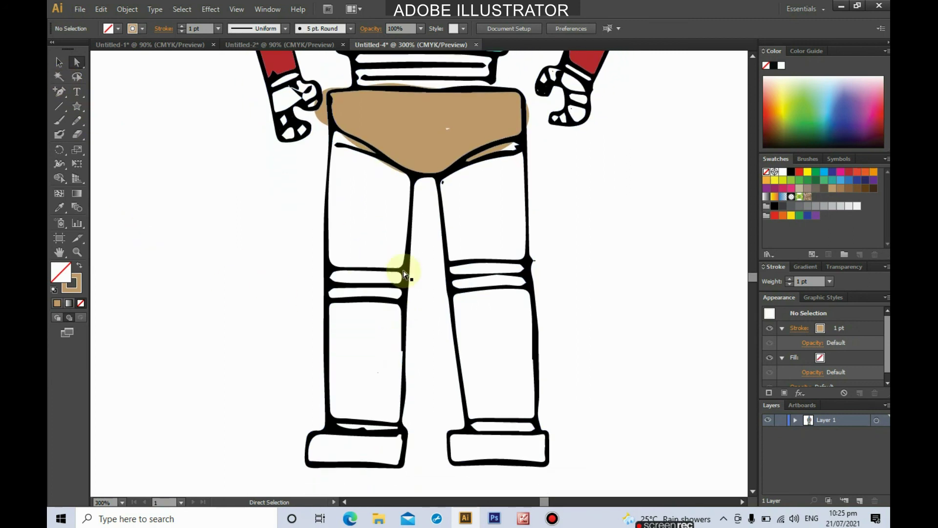
{"action": "left_click", "coordinate": [362, 266]}
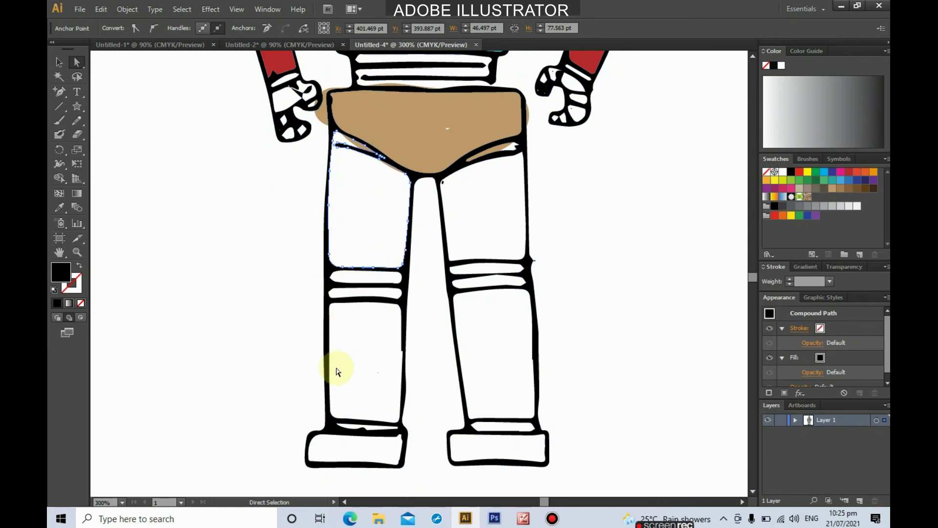
{"action": "scroll", "coordinate": [390, 400], "scroll_direction": "down", "scroll_amount": 1}
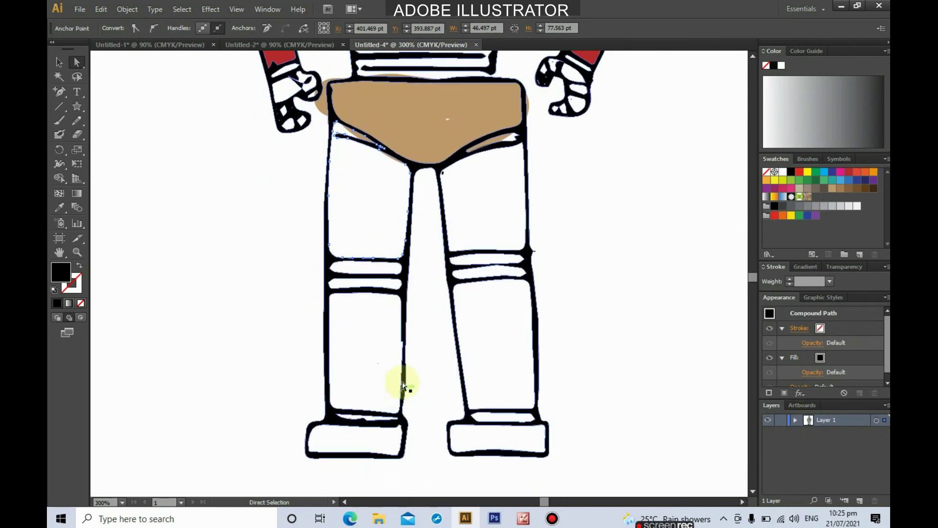
{"action": "left_click", "coordinate": [373, 260]}
{"action": "left_click_drag", "start_coordinate": [373, 260], "coordinate": [342, 236]}
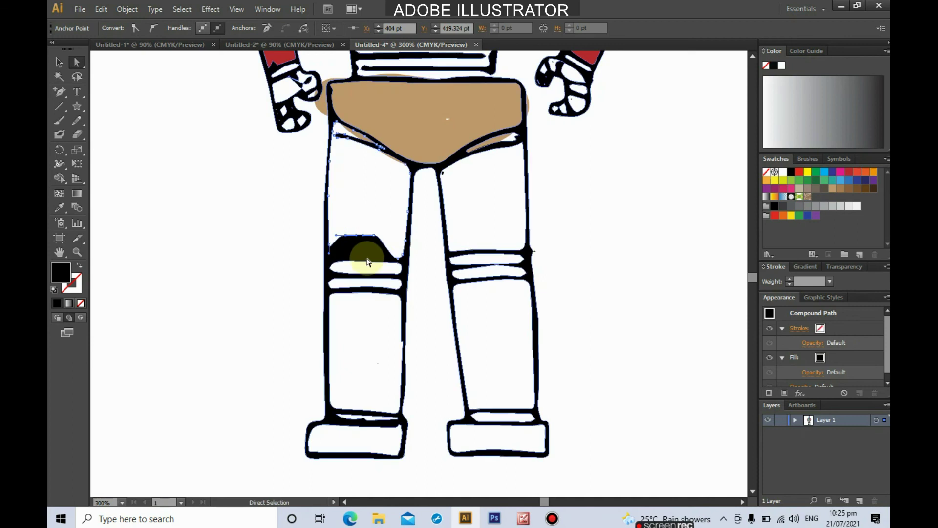
Raise the lower edge of the right-hand thigh to form a similar black knee cap, and clear the selection
{"action": "left_click", "coordinate": [483, 251]}
{"action": "left_click_drag", "start_coordinate": [478, 251], "coordinate": [505, 245]}
{"action": "left_click", "coordinate": [574, 277]}
{"action": "scroll", "coordinate": [606, 375], "scroll_direction": "up", "scroll_amount": 2}
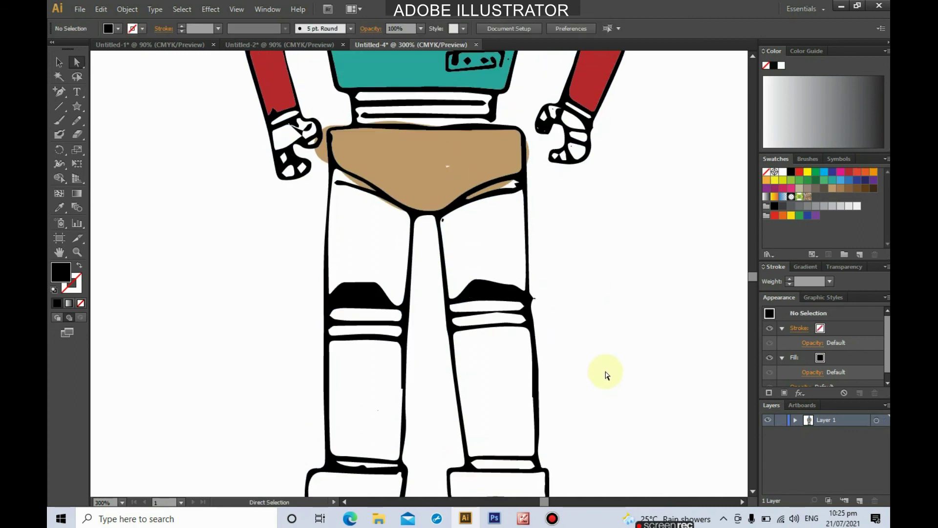
{"action": "key", "text": "ctrl+minus"}
{"action": "key", "text": "ctrl+minus"}
{"action": "key", "text": "ctrl+minus"}
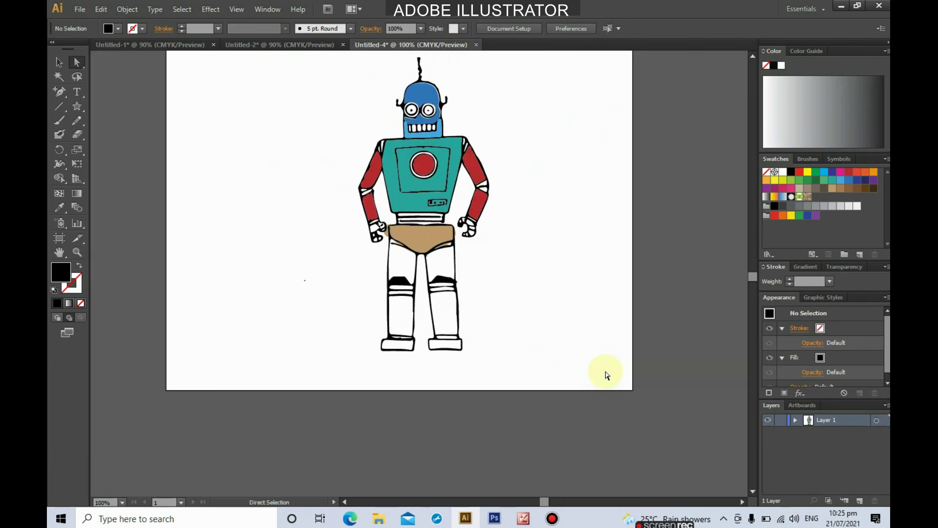
{"action": "scroll", "coordinate": [605, 375], "scroll_direction": "up", "scroll_amount": 2}
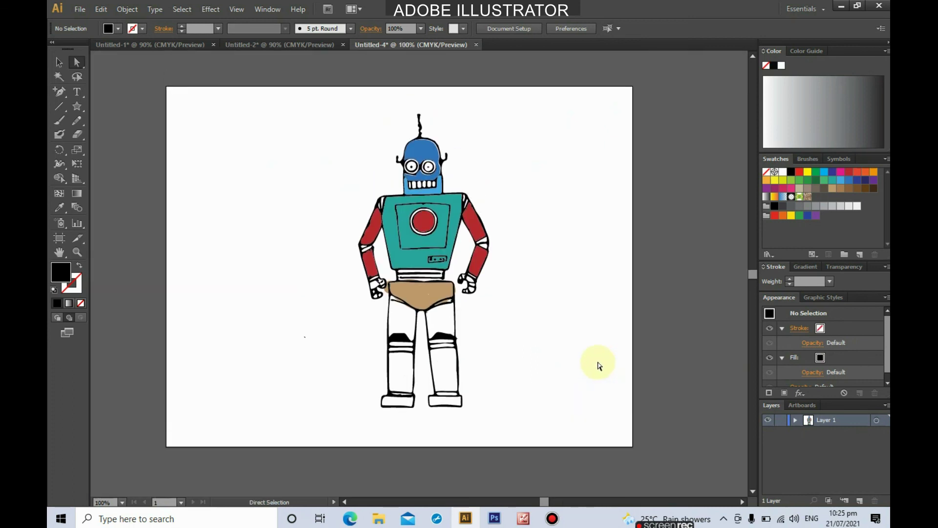
{"action": "key", "text": "ctrl+plus"}
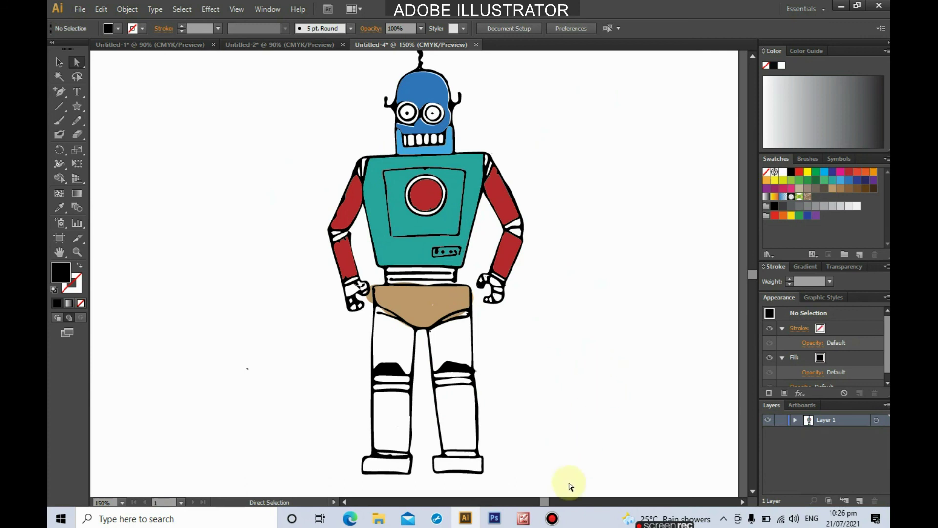
{"action": "left_click", "coordinate": [552, 518]}
{"action": "left_click", "coordinate": [831, 190]}
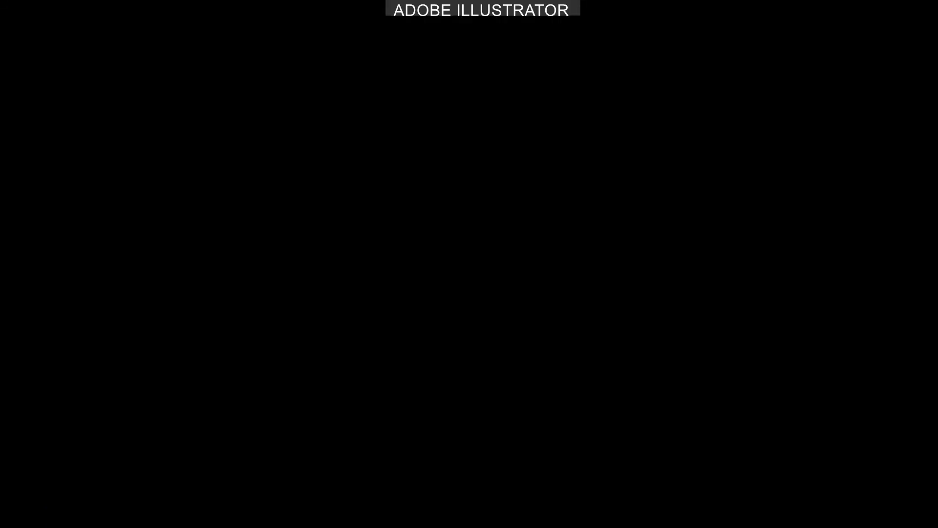